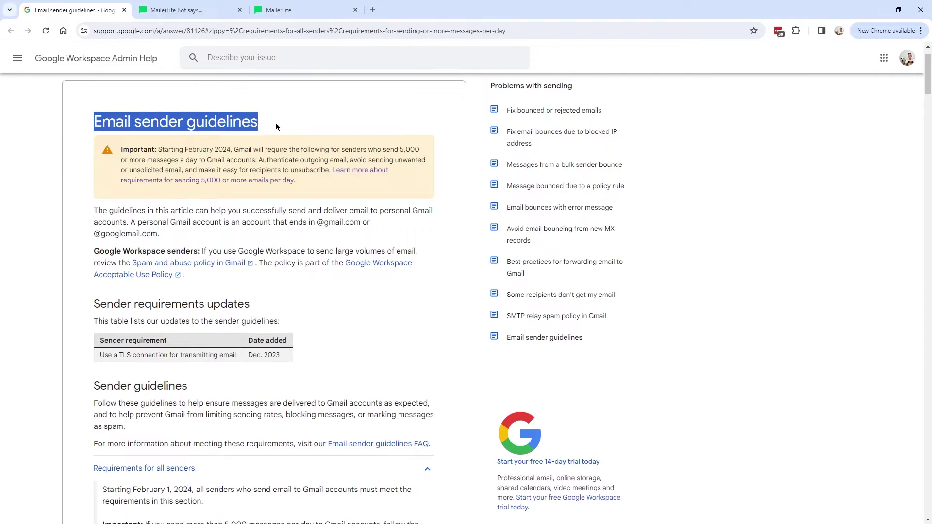
- Snip the Requirements for all senders section and pen-tick its reverse DNS / PTR bullet
scroll(215, 202, "down", 3)
scroll(214, 199, "down", 4)
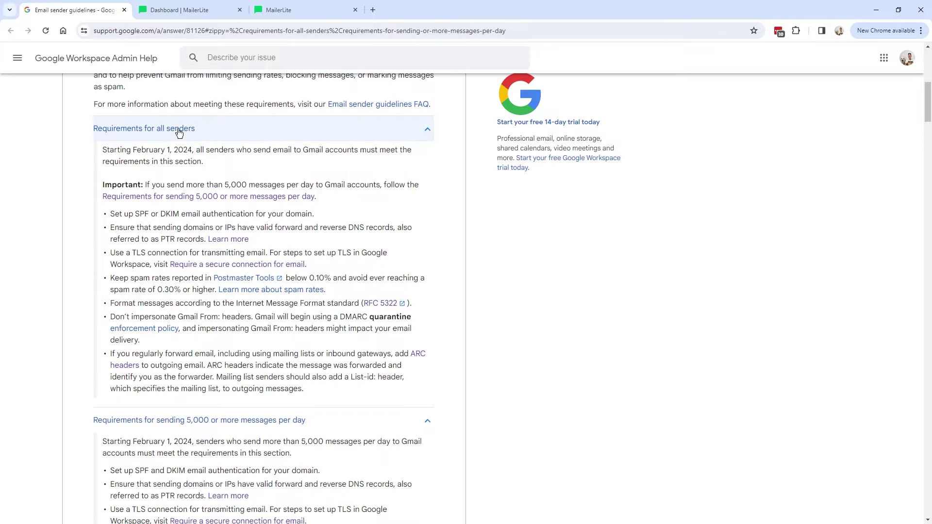
left_click_drag(388, 58, 240, 51)
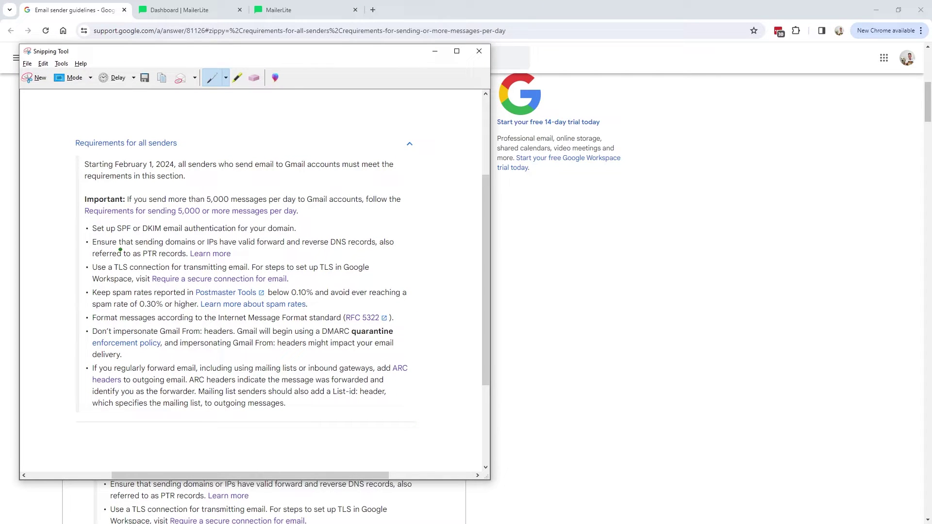
mouse_move(75, 243)
left_mouse_down()
mouse_move(82, 249)
mouse_move(88, 238)
left_mouse_up()
- In the MailerLite dashboard, read through the support chat's replies about PTR handling
left_click(180, 10)
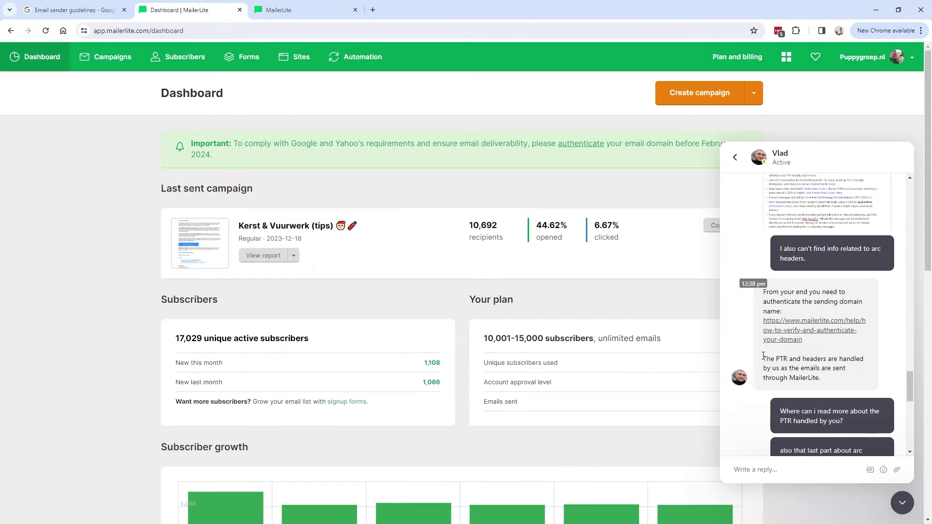
left_click_drag(763, 359, 846, 368)
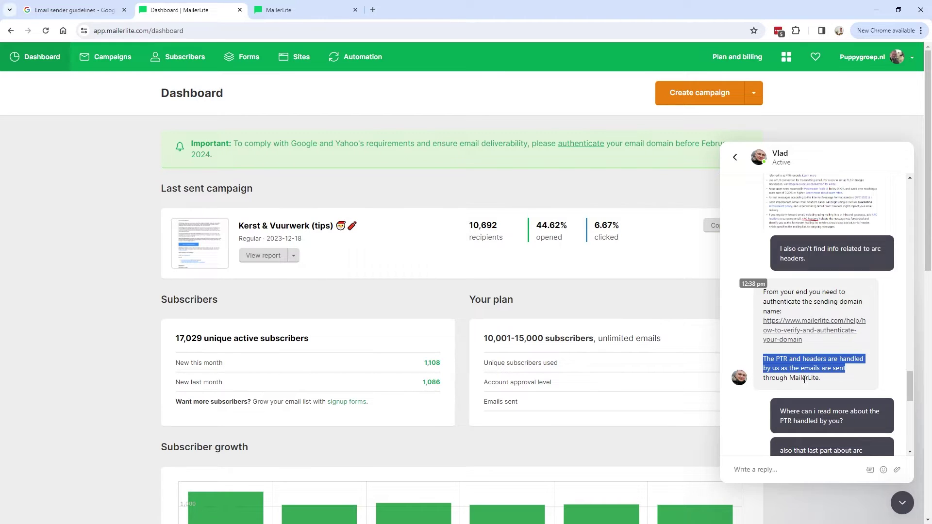
scroll(776, 330, "down", 2)
left_click_drag(780, 316, 827, 334)
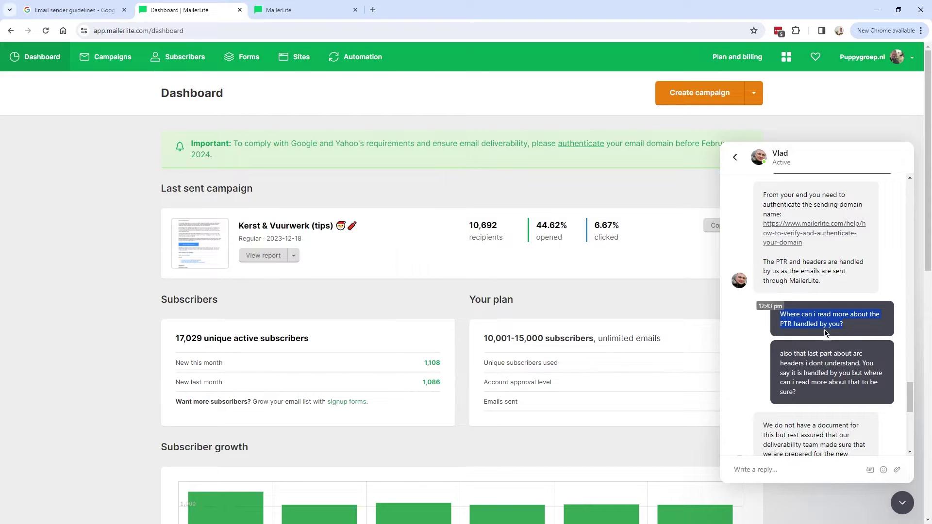
scroll(815, 339, "down", 2)
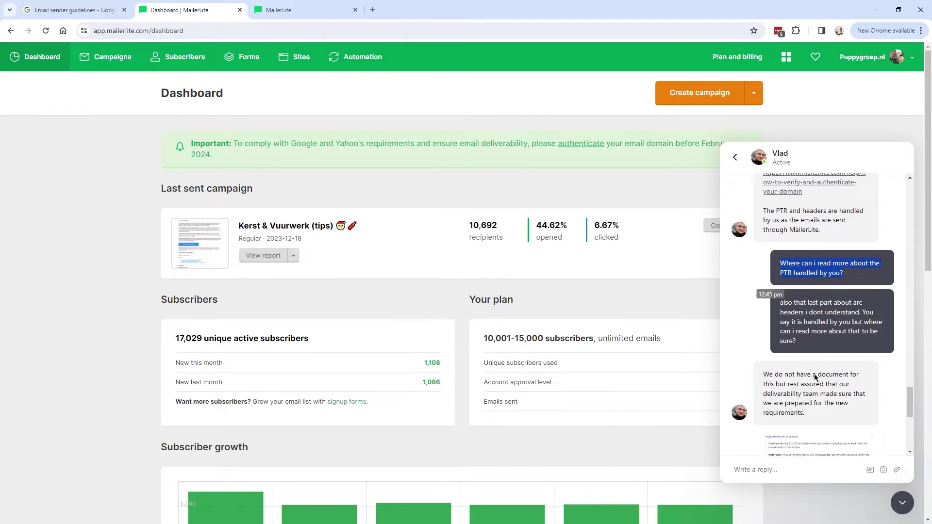
left_click_drag(762, 329, 862, 370)
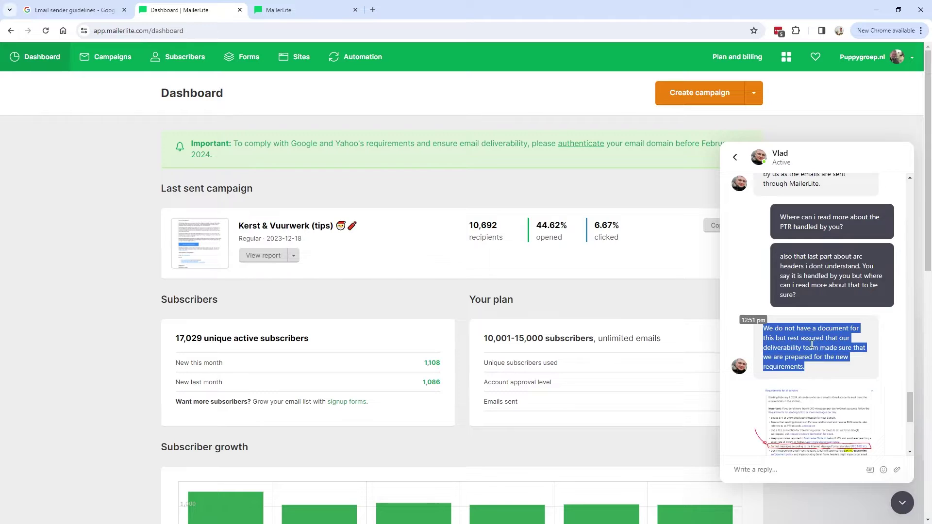
scroll(825, 350, "down", 1)
left_click_drag(776, 290, 872, 306)
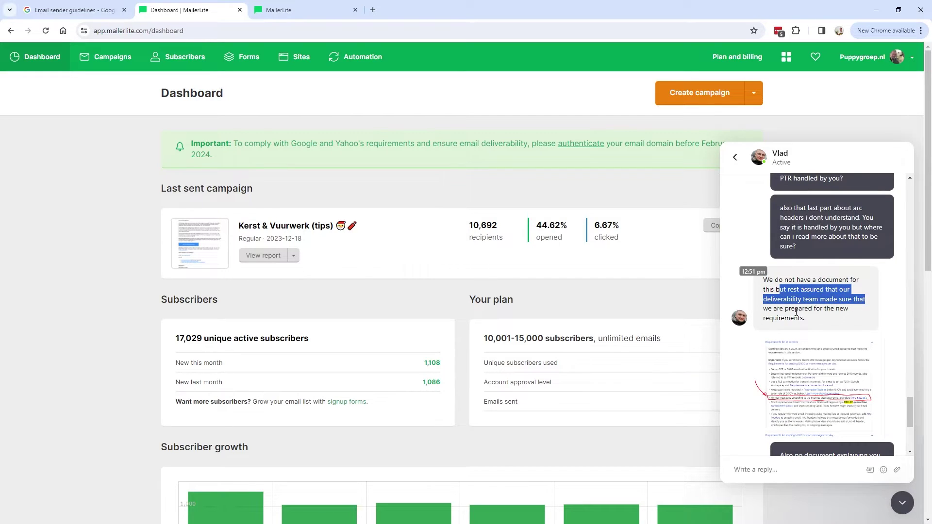
scroll(825, 291, "down", 5)
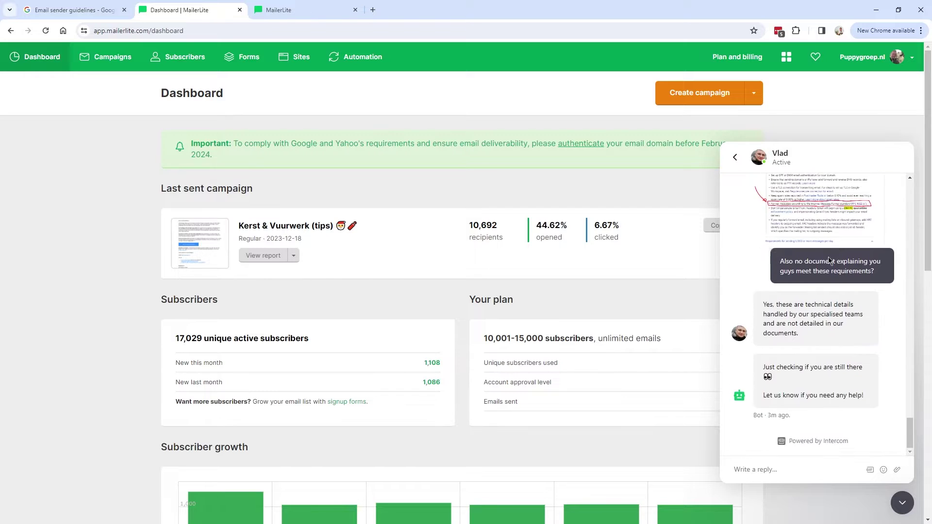
scroll(830, 261, "up", 1)
- View the chat's shared screenshot, note the undocumented-details reply, and return to the capture
left_click(820, 238)
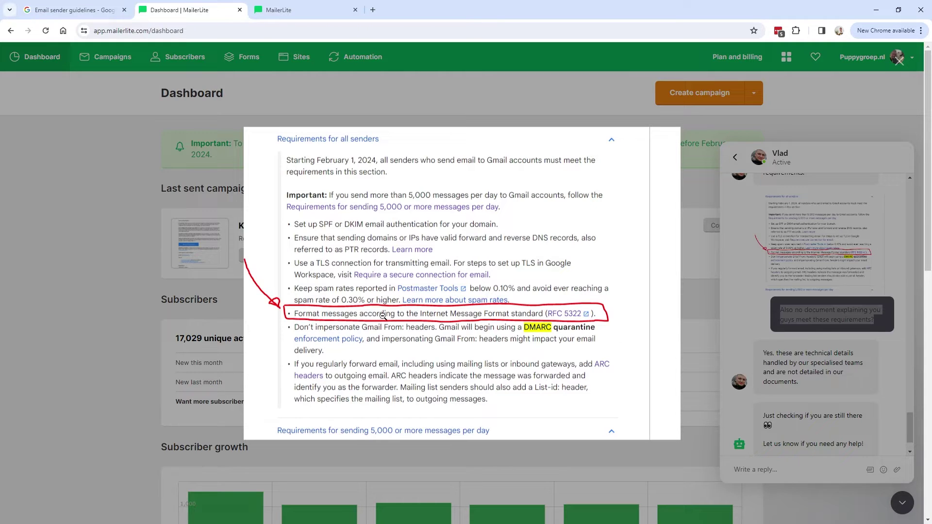
left_click(715, 323)
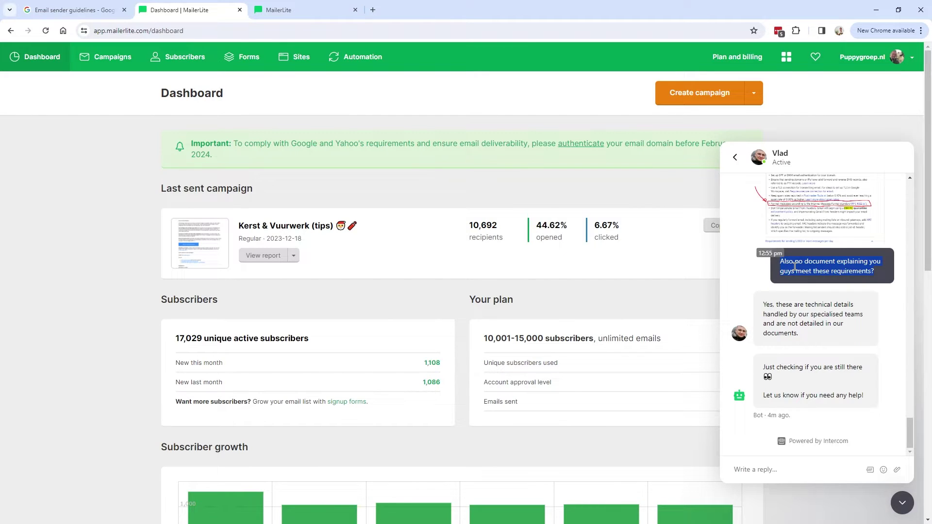
left_click_drag(798, 333, 764, 307)
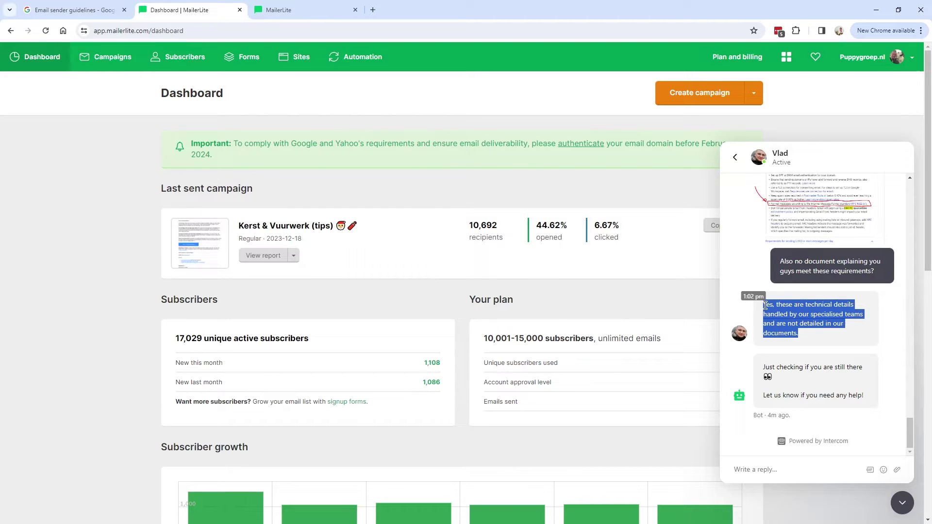
left_click(765, 305)
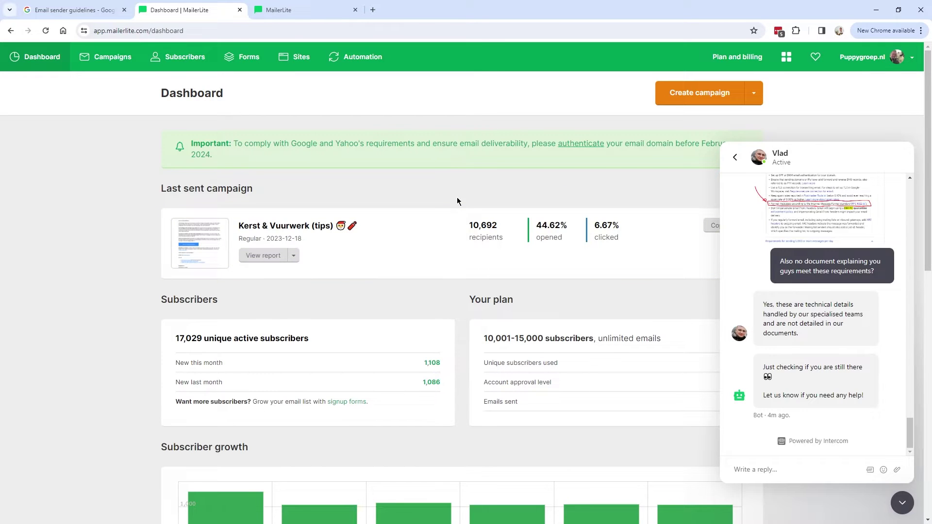
key("alt+Tab")
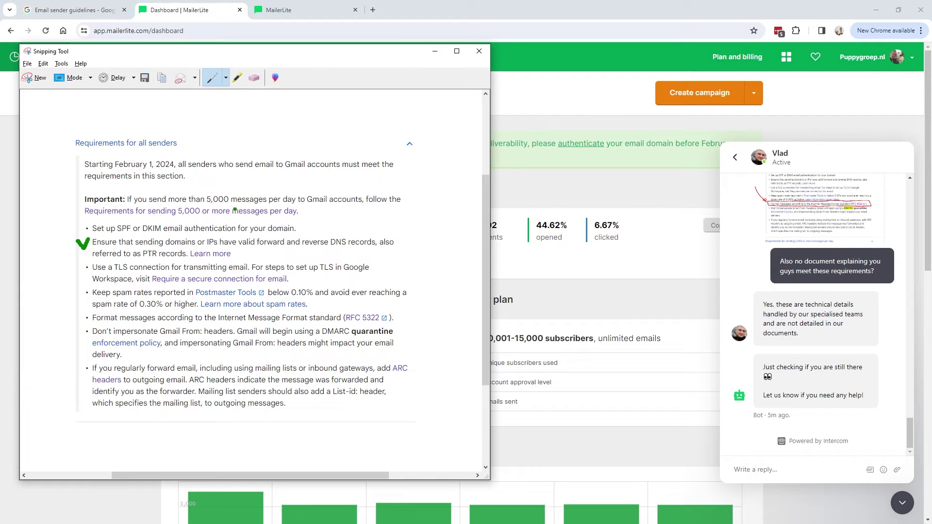
- Tick the message-format and forwarding bullets and circle the SPF or DKIM bullet
left_click_drag(80, 314, 92, 312)
mouse_move(69, 375)
left_mouse_down()
mouse_move(79, 395)
mouse_move(90, 376)
left_mouse_up()
mouse_move(173, 215)
left_mouse_down()
mouse_move(85, 232)
mouse_move(277, 237)
mouse_move(146, 215)
left_mouse_up()
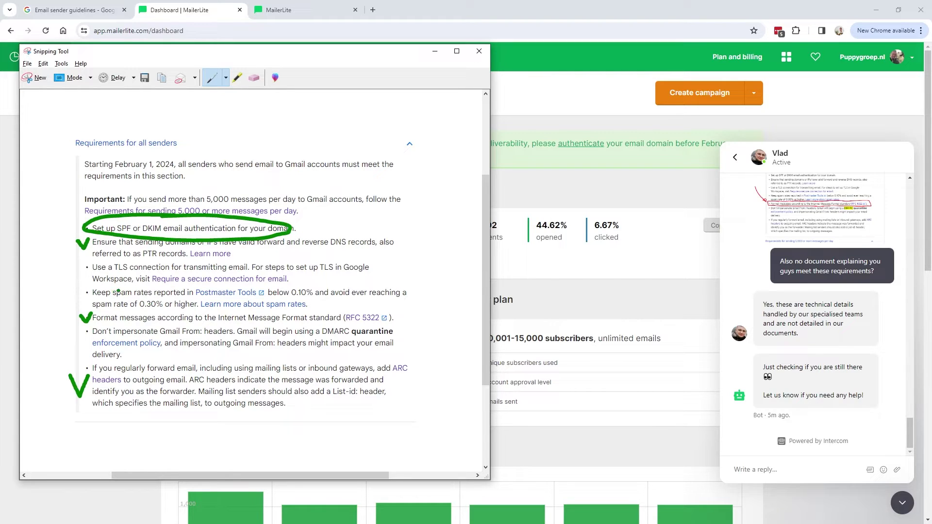
- Highlight the TLS, Google Workspace and SPF or DKIM text in yellow
key("alt+t")
key("h")
left_click_drag(93, 267, 220, 267)
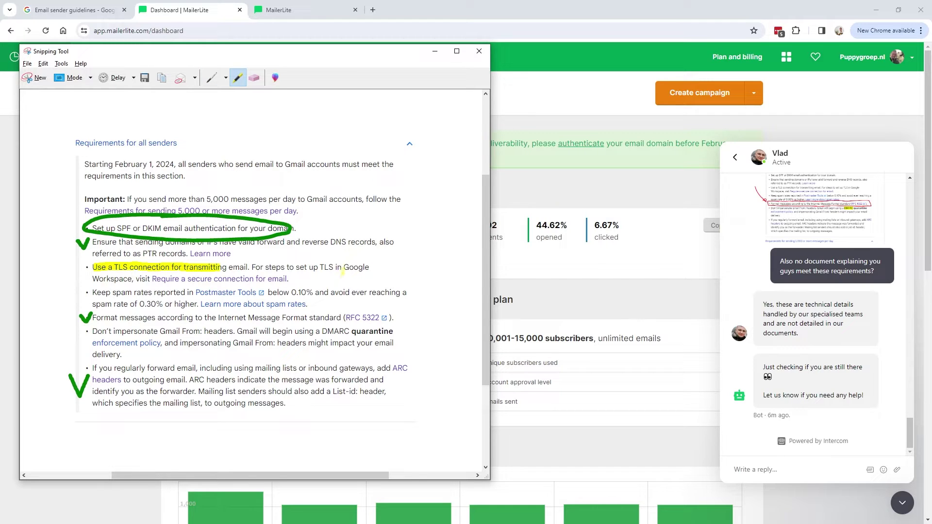
left_click_drag(343, 268, 371, 267)
left_click_drag(93, 279, 149, 279)
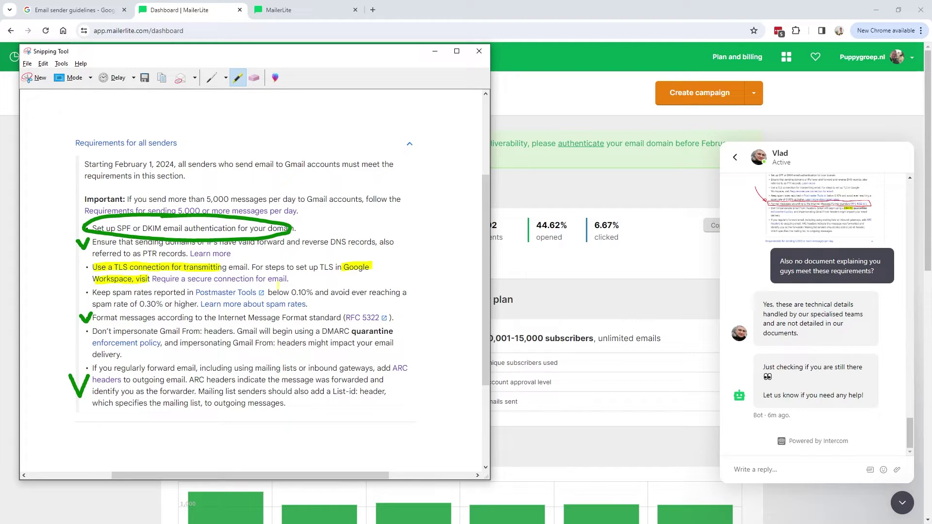
left_click_drag(117, 228, 164, 228)
- Open the new MailerLite dashboard in a separate third tab
left_click(435, 51)
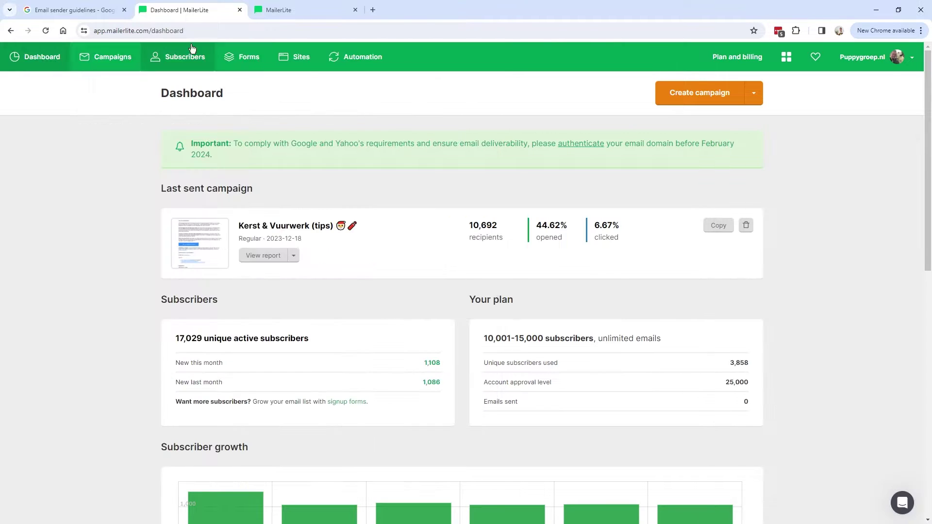
left_click(293, 10)
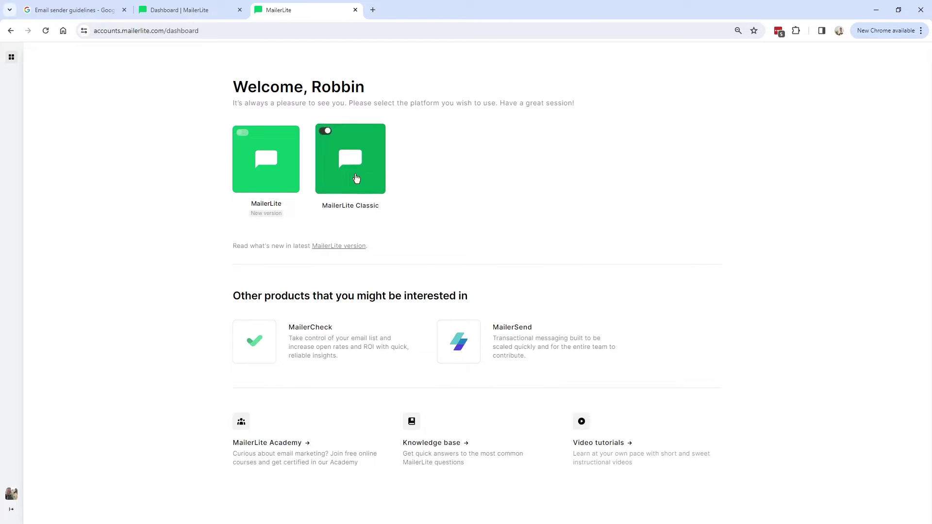
left_click(194, 10)
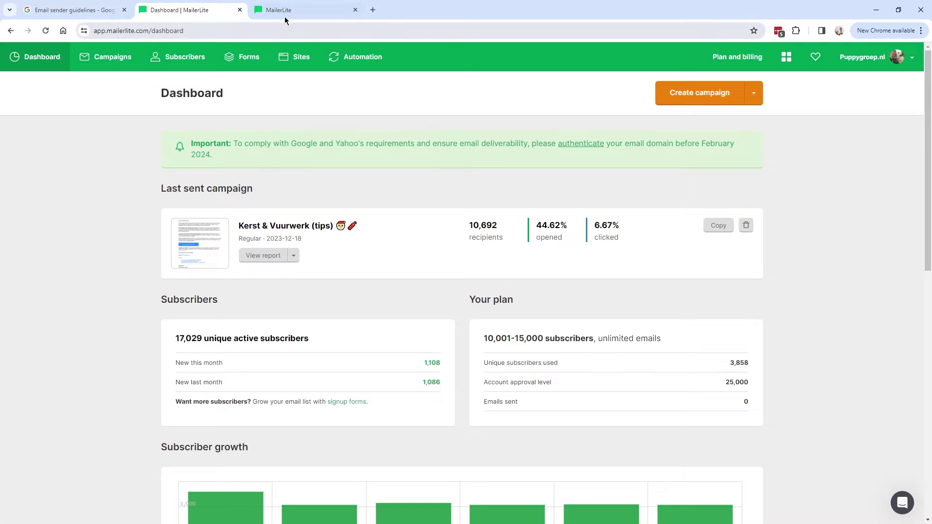
left_click(290, 11)
right_click(283, 142)
left_click(296, 150)
left_click_drag(392, 13, 276, 23)
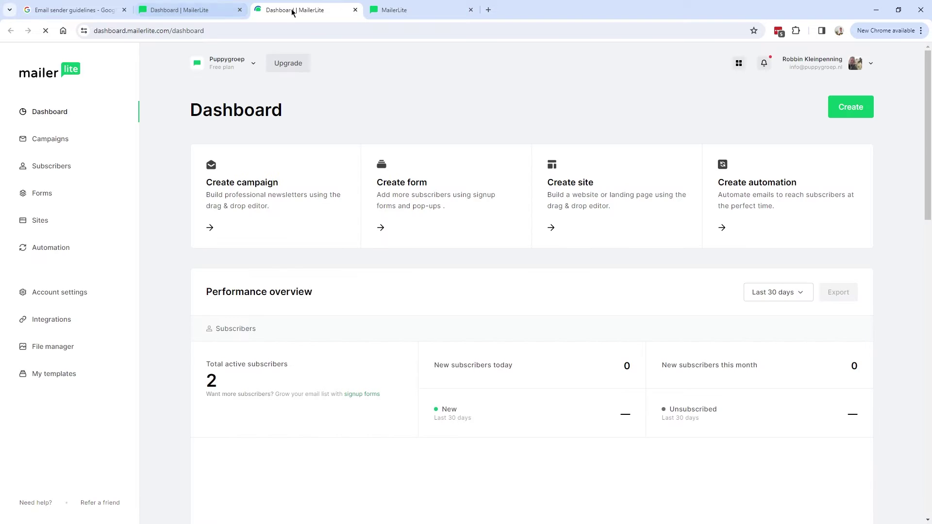
left_click(193, 10)
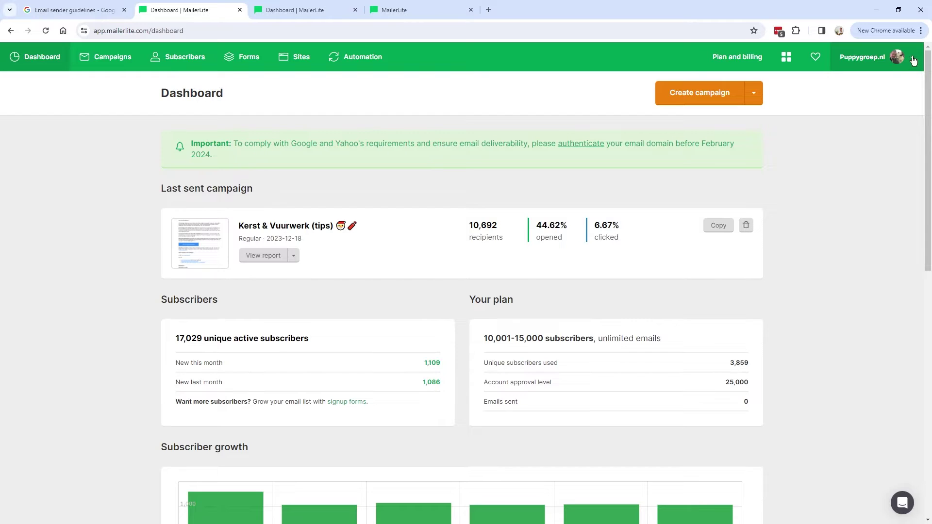
- Open Domains from the account menu, showing puppygroep.nl as Verified
left_click(913, 60)
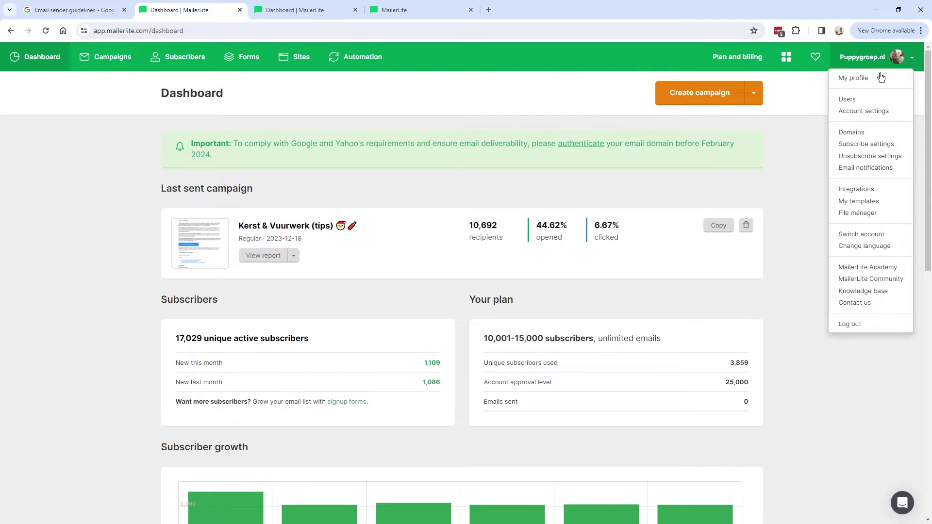
left_click(860, 136)
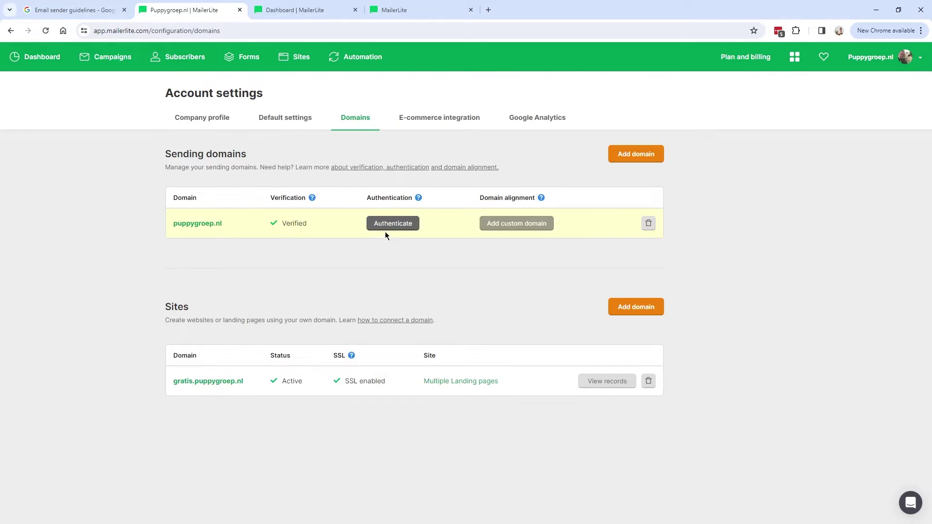
left_click_drag(172, 223, 207, 222)
left_click_drag(286, 224, 306, 224)
left_click(189, 200)
- Review Hover's professional email plans, from $20 per year, then return to MailerLite Domains
left_click(488, 11)
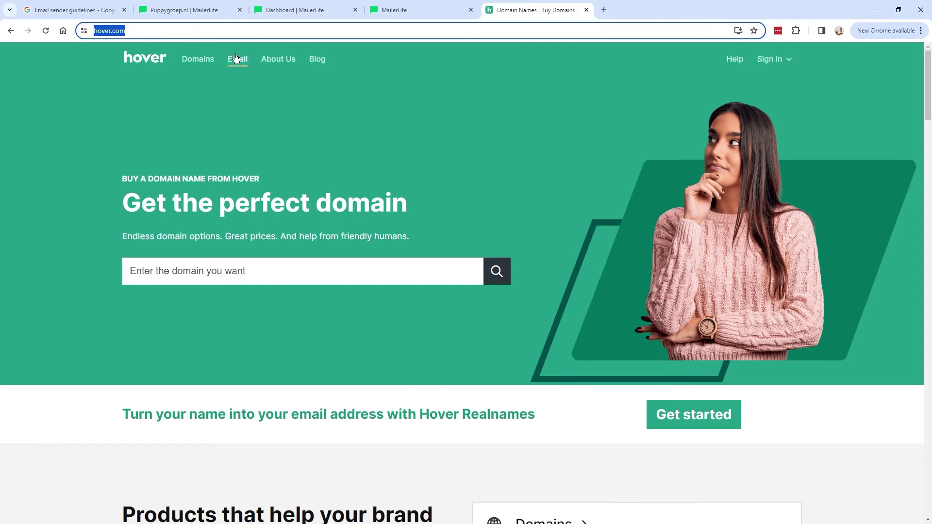
left_click(238, 58)
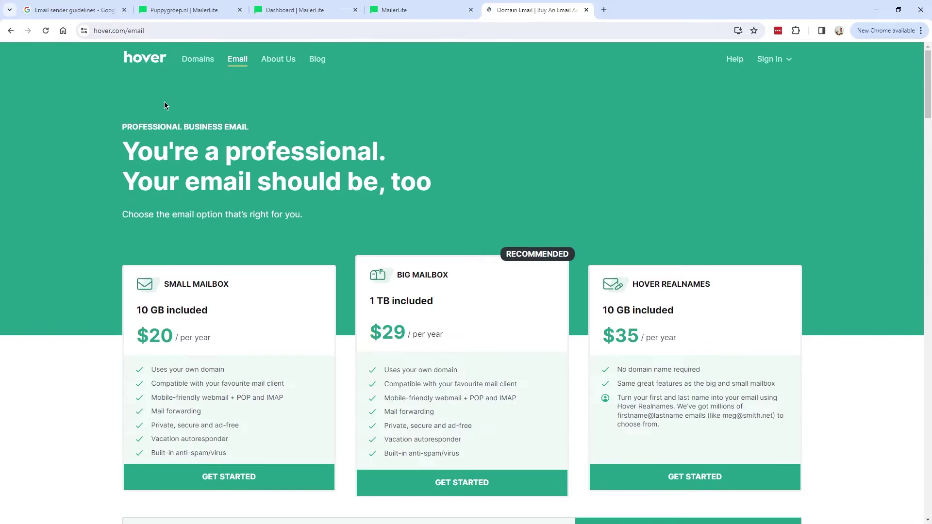
left_click_drag(122, 146, 391, 177)
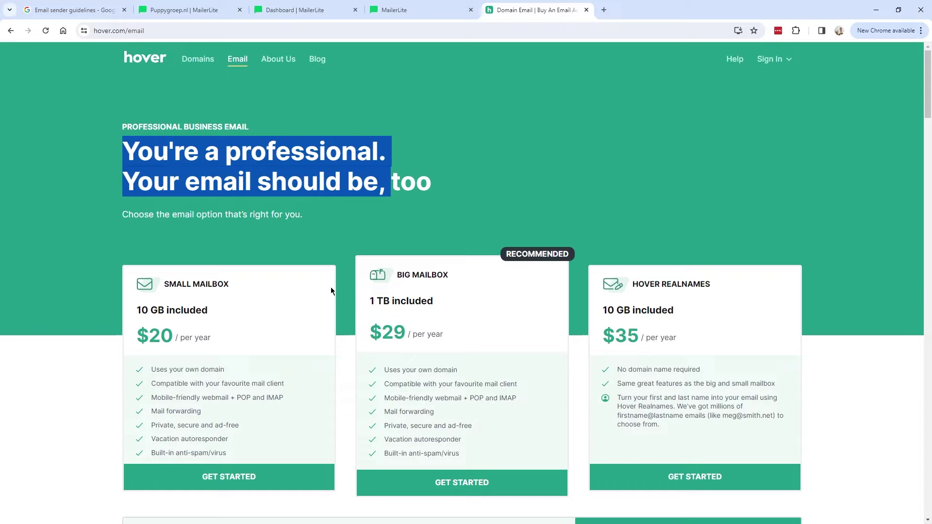
scroll(330, 289, "down", 2)
left_click_drag(137, 239, 219, 241)
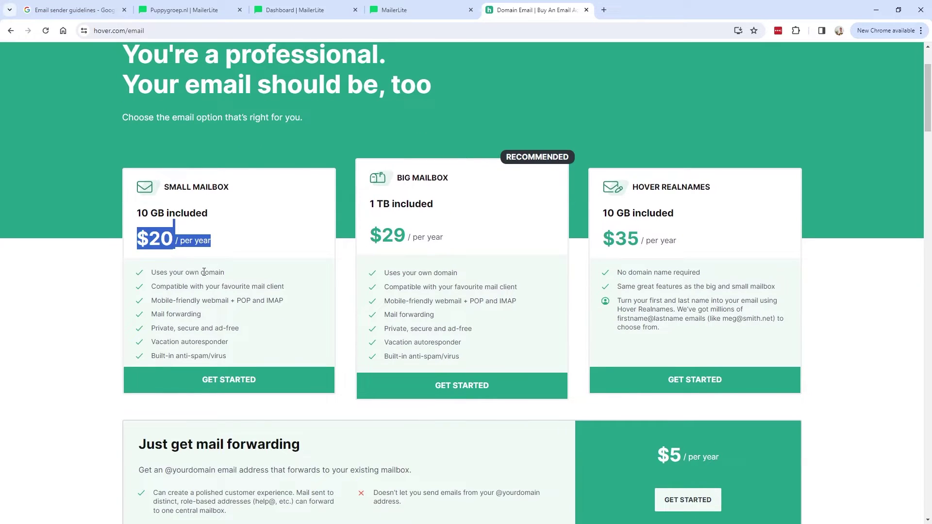
scroll(205, 277, "up", 1)
left_click(167, 320)
scroll(245, 301, "up", 1)
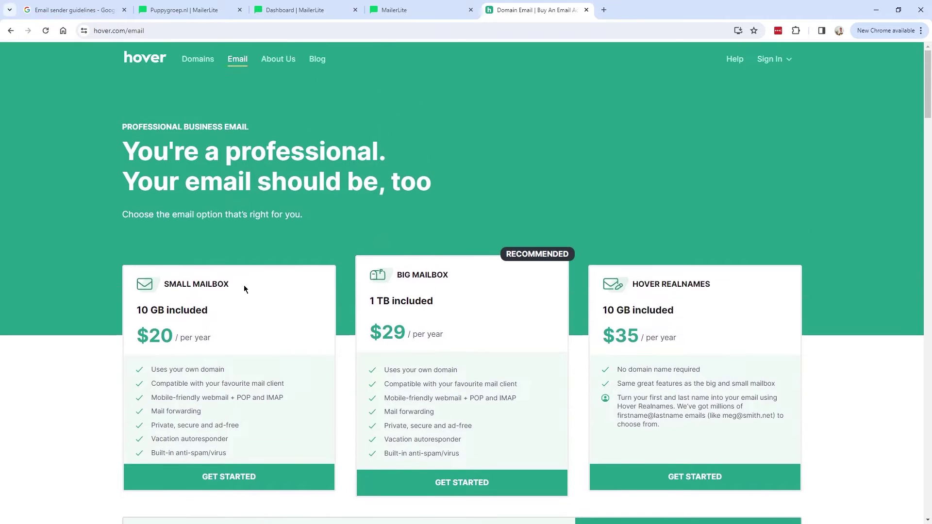
key("ctrl+2")
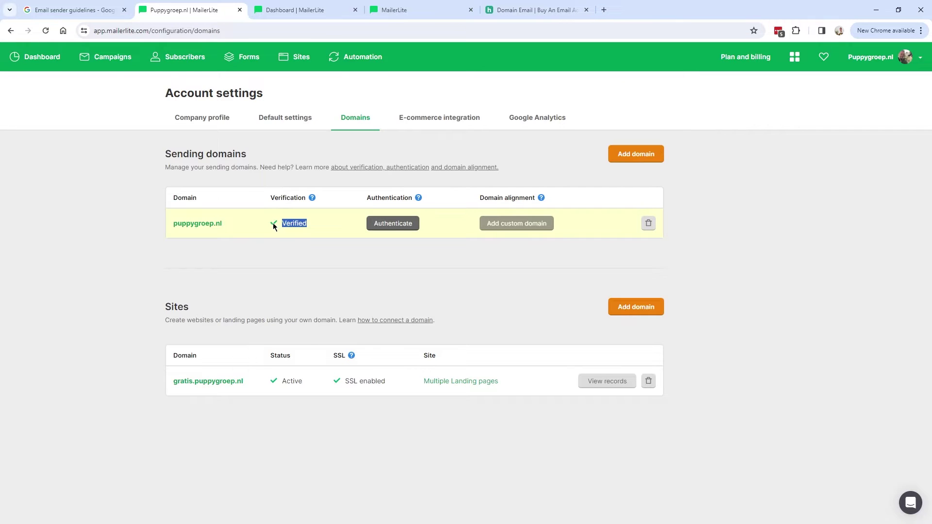
- Start adding a sending domain, then cancel the ownership verification
left_click(640, 158)
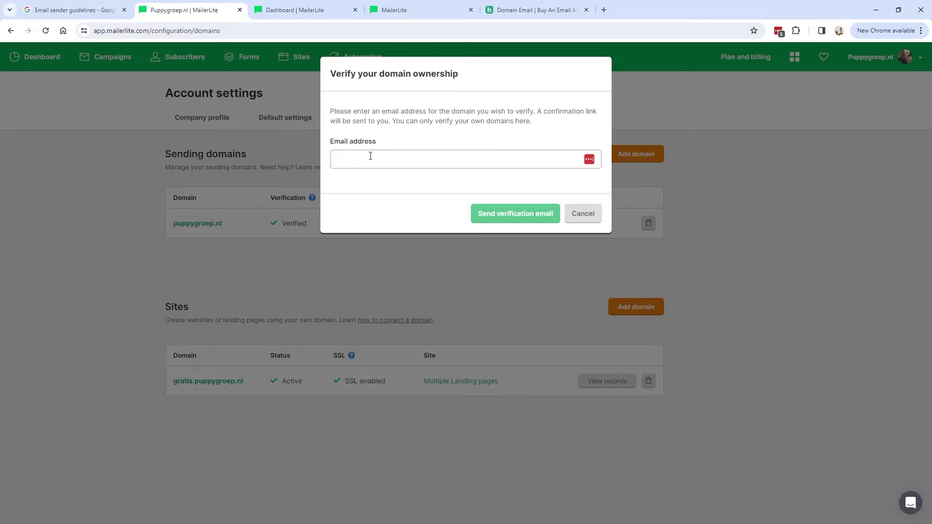
left_click(370, 156)
left_click(518, 129)
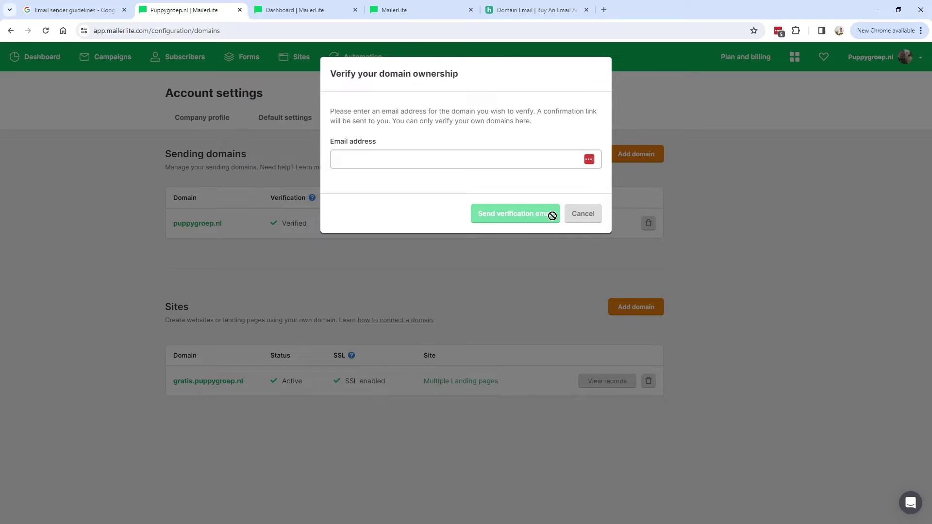
left_click(573, 220)
left_click_drag(306, 222, 247, 228)
left_click(408, 214)
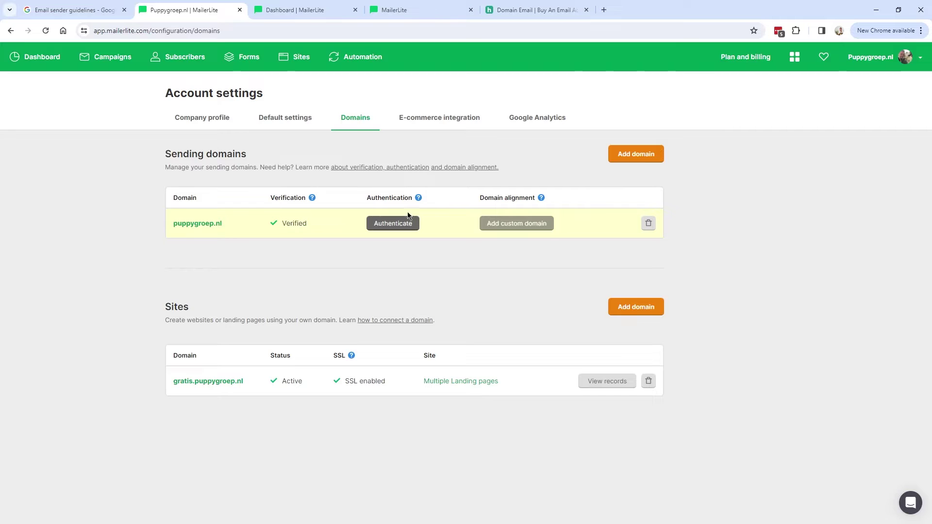
- In the Dashboard tab, open Account settings > Domains to show sending domains
left_click(301, 12)
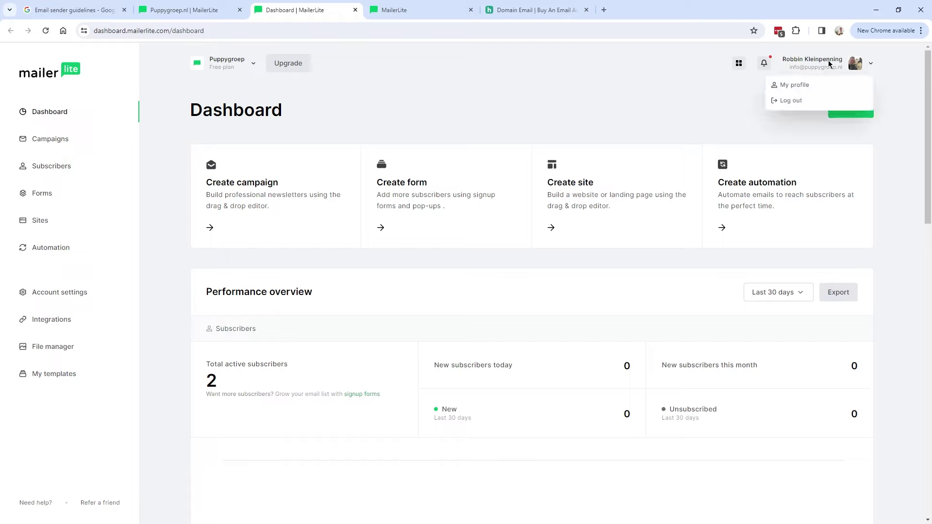
left_click(61, 295)
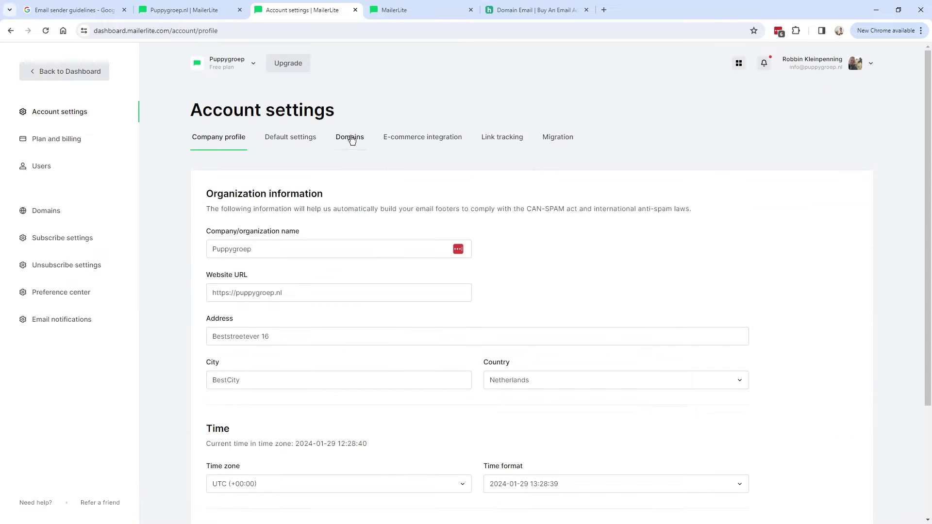
left_click(355, 140)
left_click_drag(209, 192, 618, 273)
left_click(354, 290)
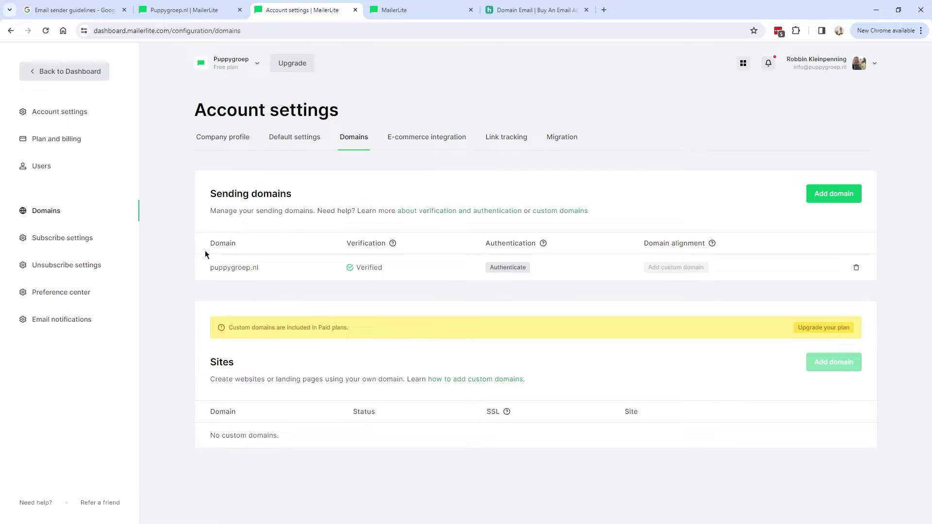
- Try Add domain with the pasted email address, then close the dialog unsaved
left_click(846, 200)
key("ctrl+v")
left_click_drag(416, 304, 318, 304)
left_click(425, 283)
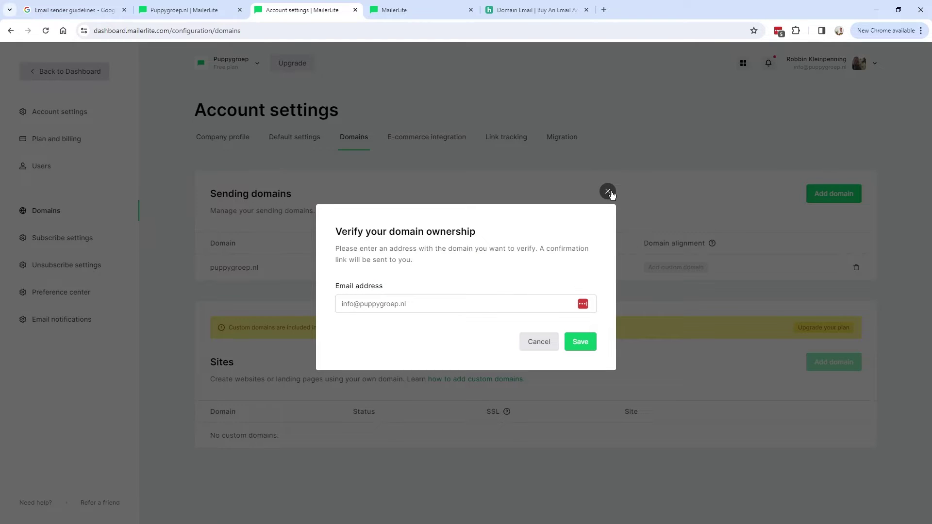
left_click(607, 191)
left_click_drag(210, 267, 503, 267)
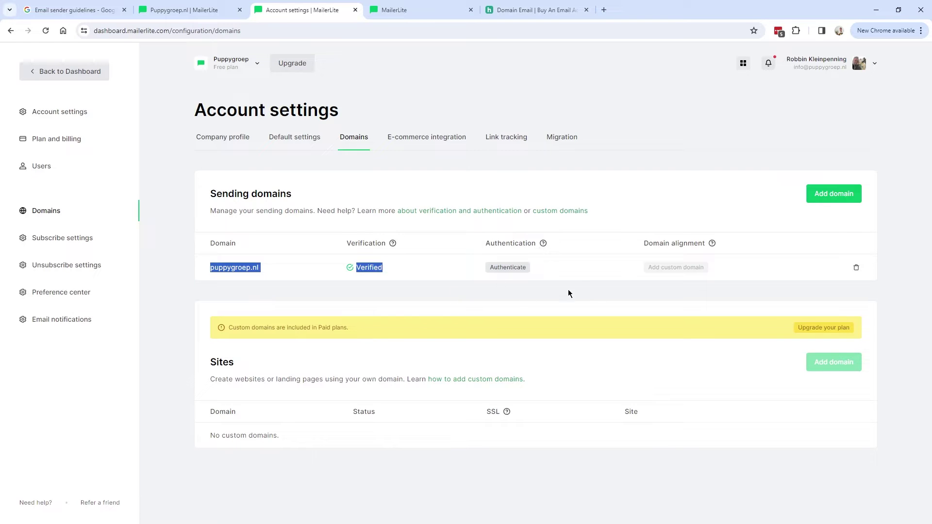
- Authenticate puppygroep.nl to view its ml._domainkey DKIM and SPF TXT records
left_click(524, 280)
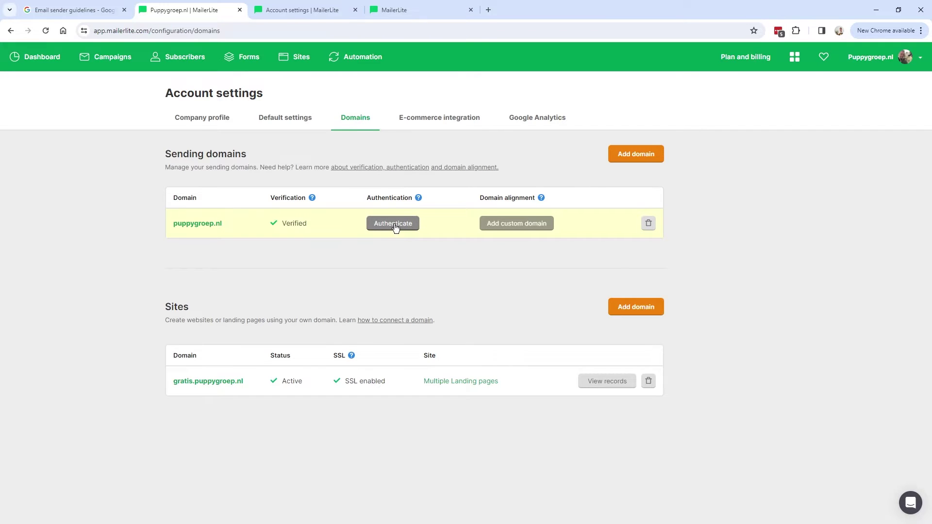
left_click(393, 224)
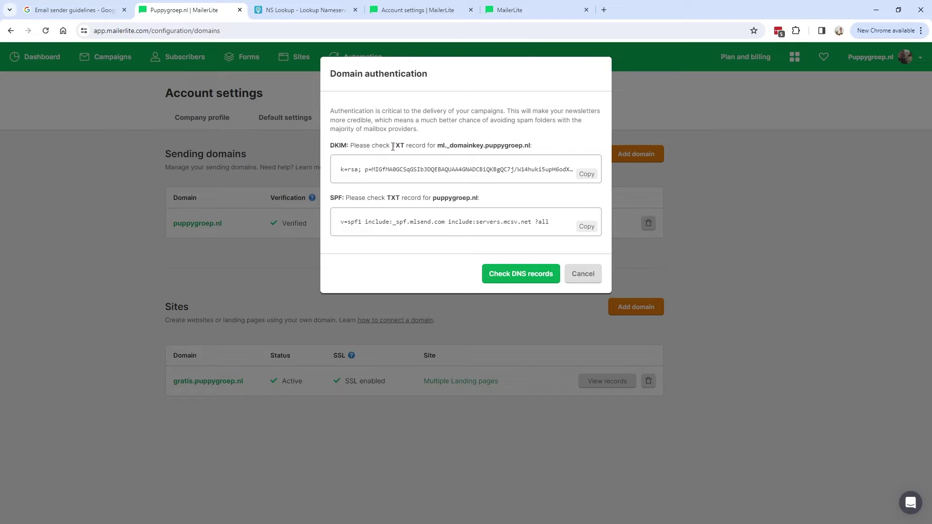
left_click_drag(393, 147, 539, 147)
left_click(499, 144)
- On DNS Checker's NS Lookup page, confirm puppygroep.nl is the domain entered
left_click(286, 15)
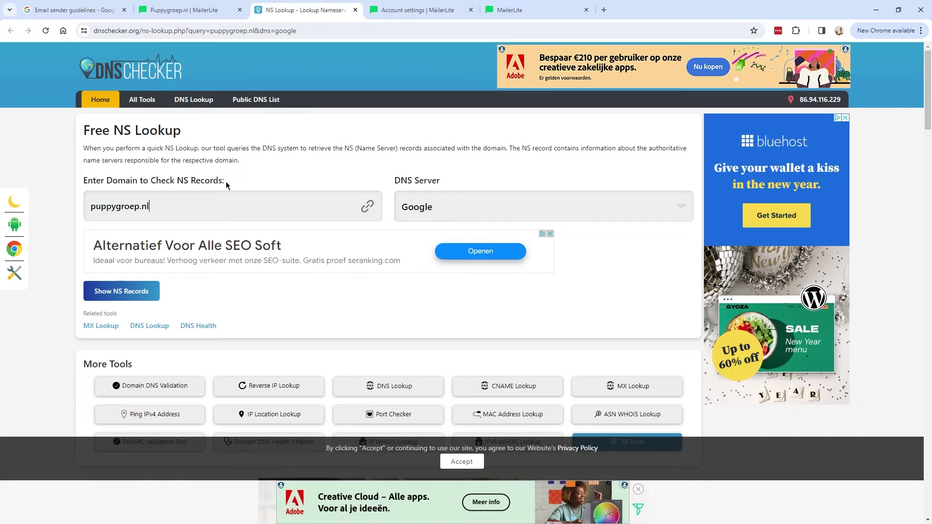
left_click_drag(226, 185, 79, 184)
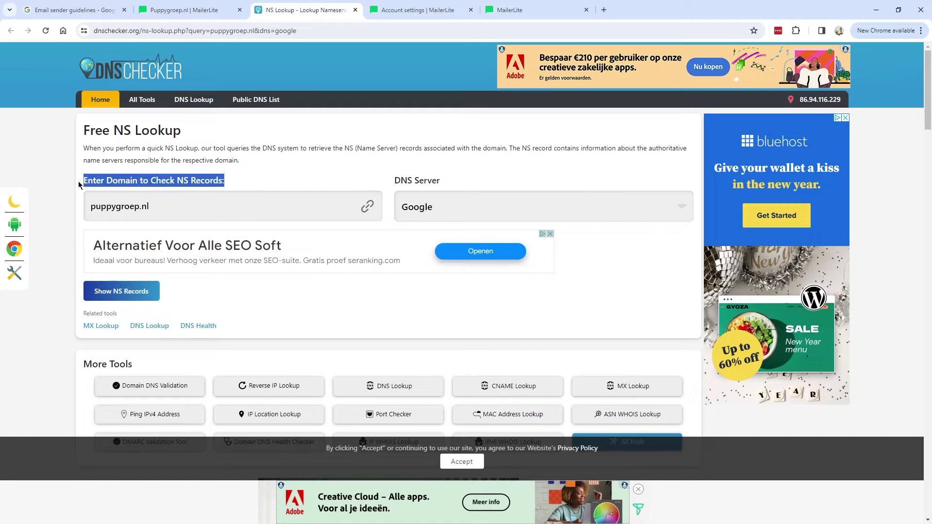
left_click_drag(158, 205, 79, 209)
left_click(173, 208)
left_click_drag(173, 207, 66, 213)
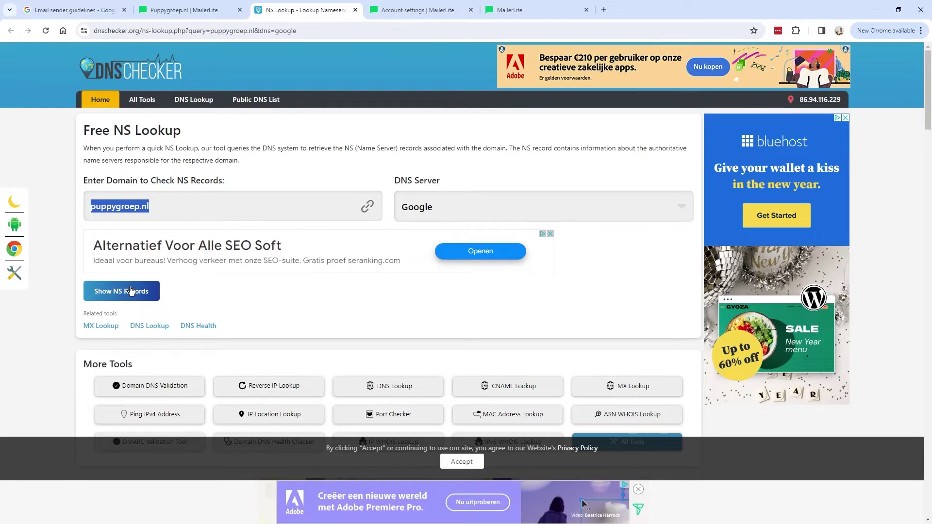
left_click(180, 36)
left_click(180, 36)
triple_click(180, 37)
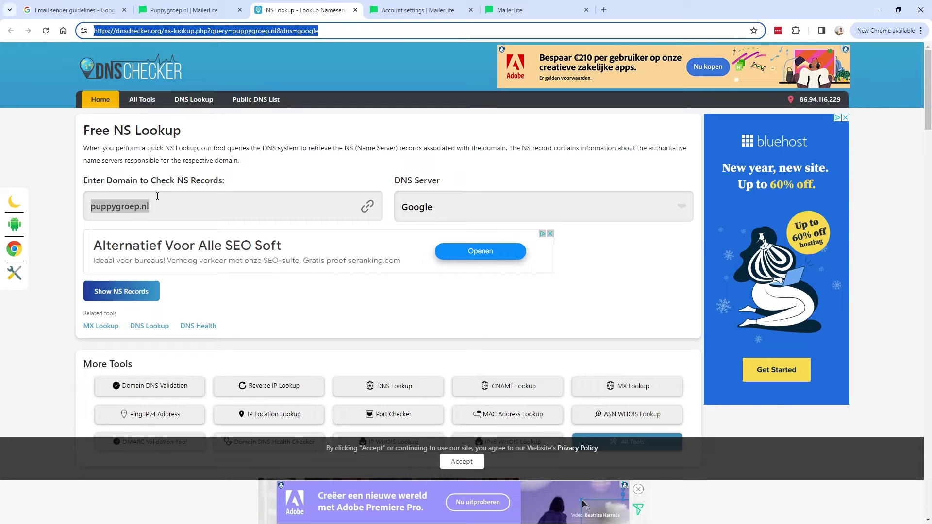
- Run the NS lookup, revealing Cloudflare nameservers rosa and scott.ns.cloudflare.com
left_click(130, 294)
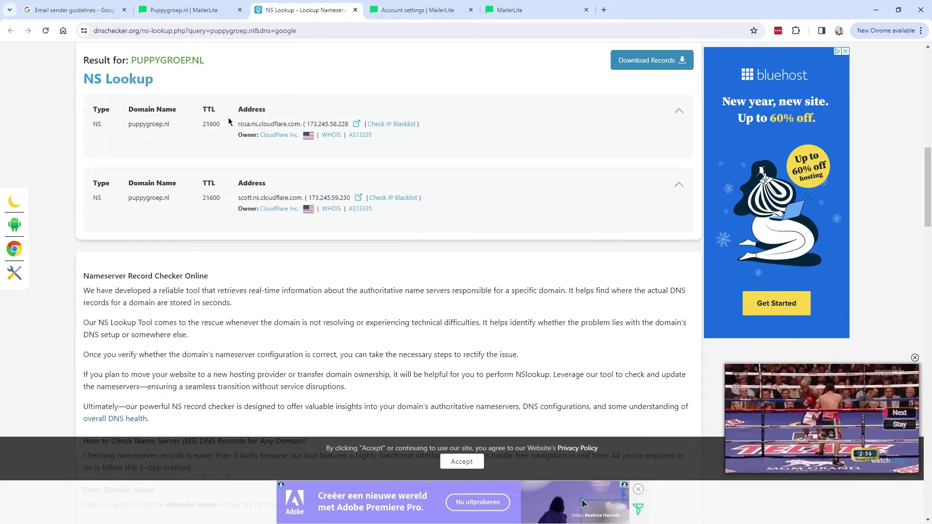
left_click_drag(238, 124, 350, 125)
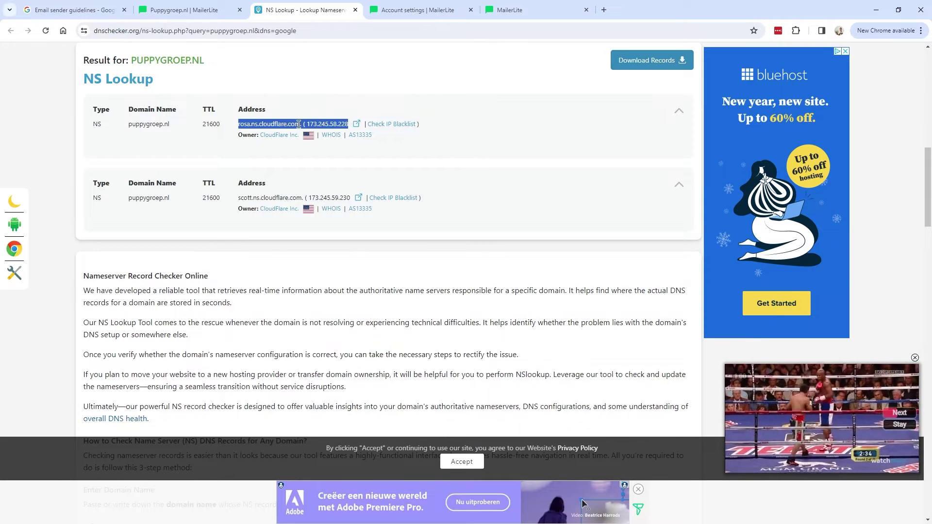
left_click(267, 127)
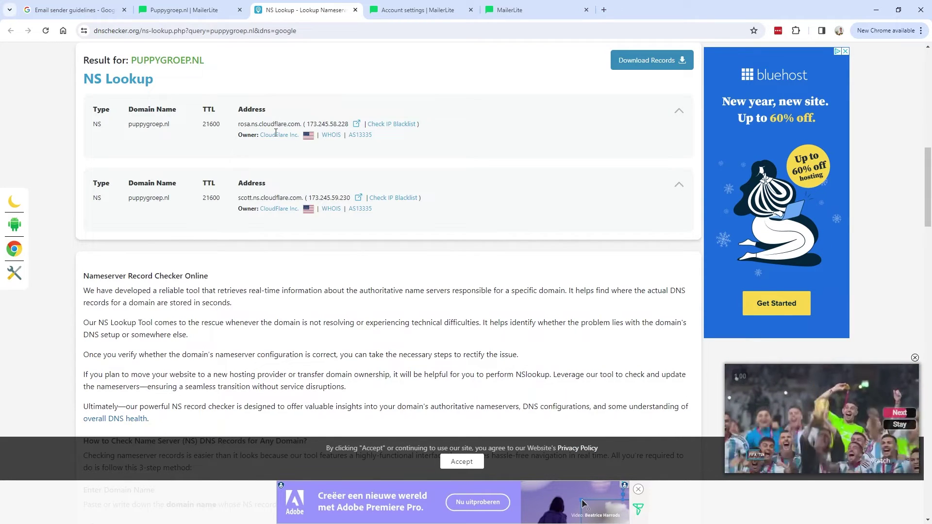
left_click_drag(258, 124, 296, 125)
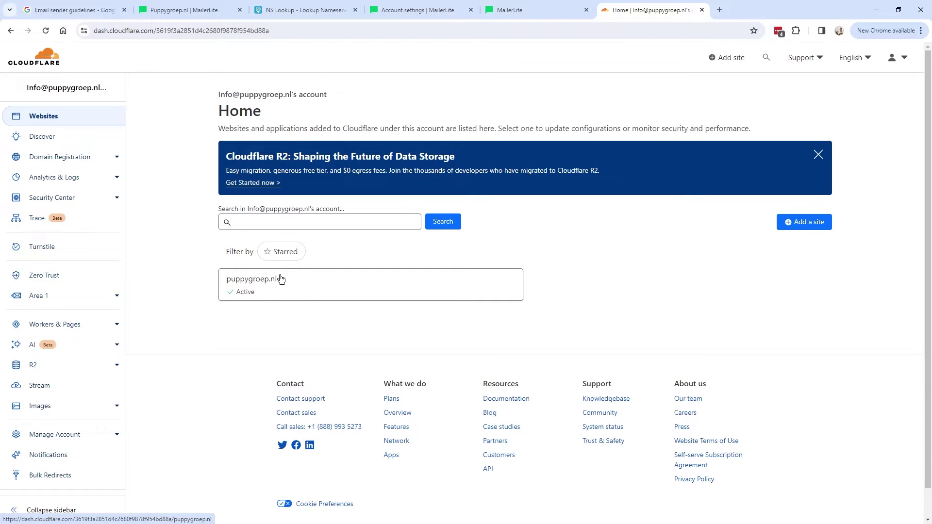
- Open Cloudflare's DNS Records for puppygroep.nl, then select MailerLite's DKIM host name
left_click(246, 291)
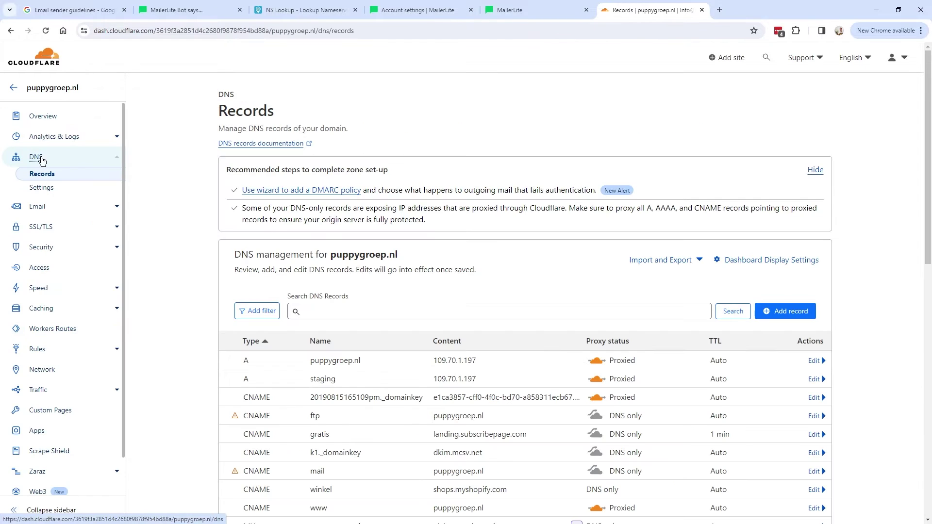
left_click_drag(216, 91, 318, 121)
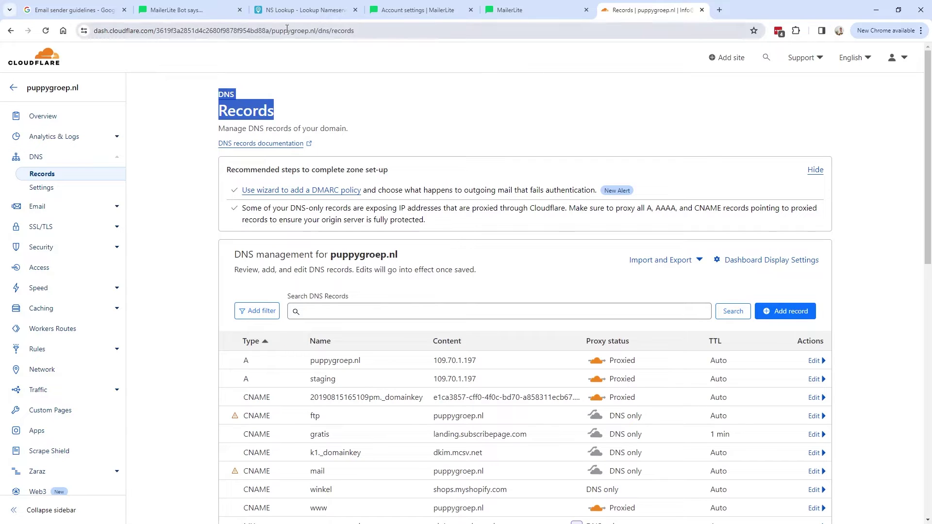
left_click_drag(635, 15, 284, 10)
left_click(185, 10)
left_click_drag(438, 145, 531, 145)
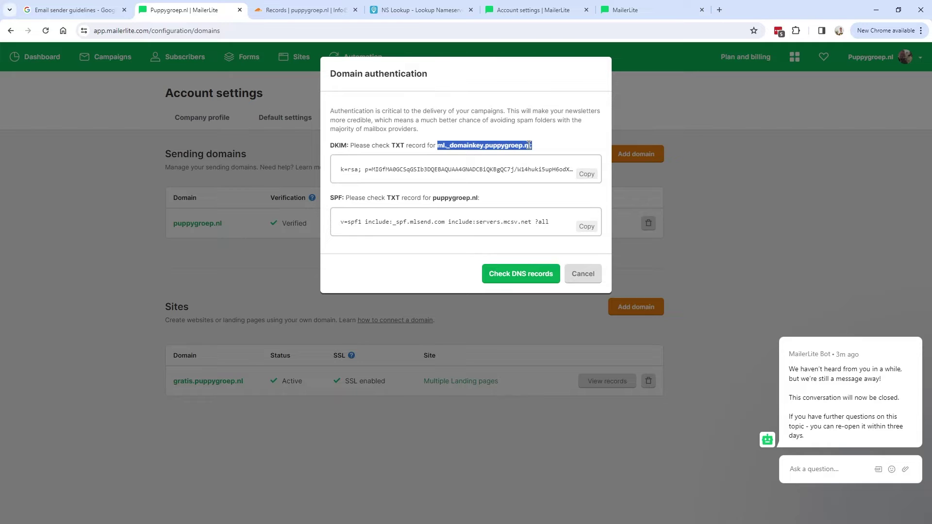
- Copy ml._domainkey.puppygroep.nl and switch to the Cloudflare DNS Records tab
right_click(485, 146)
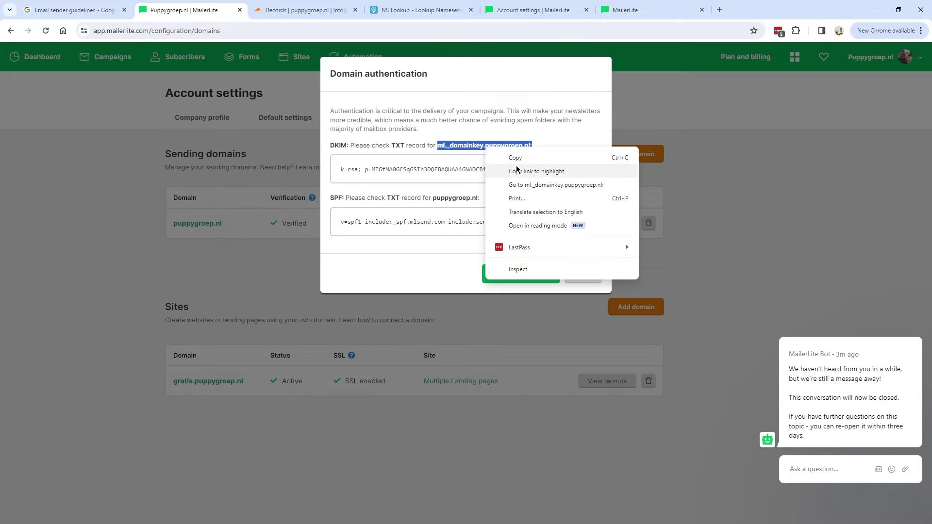
left_click(524, 156)
left_click(302, 11)
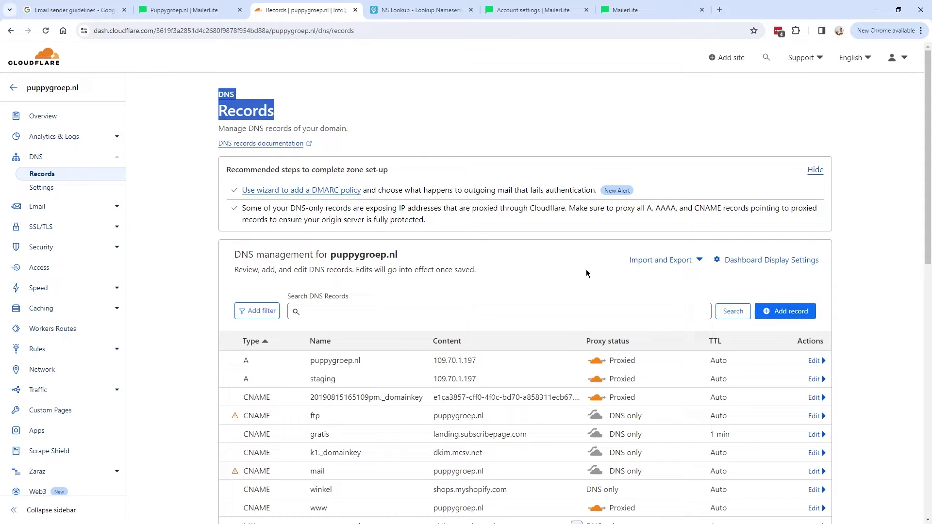
- Start a new Cloudflare TXT record named with MailerLite's DKIM host ml._domainkey
left_click(786, 311)
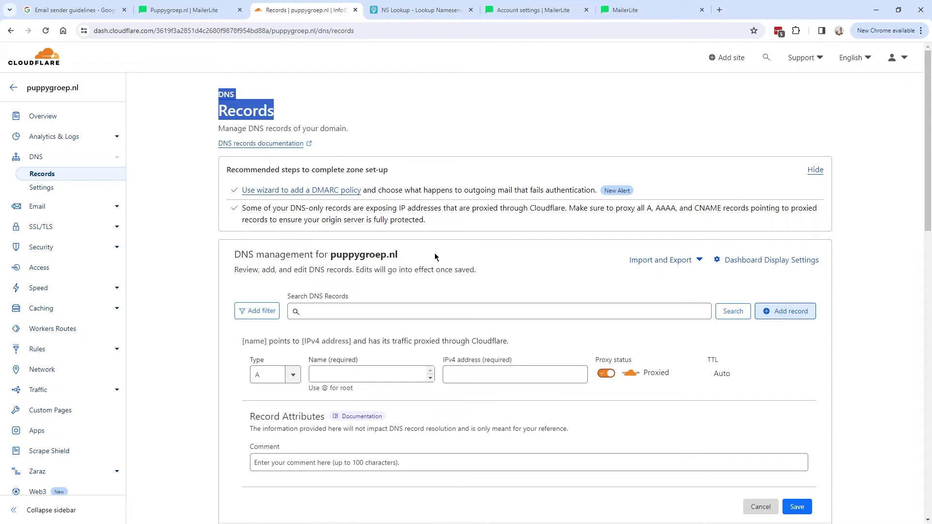
scroll(271, 301, "down", 1)
left_click(291, 330)
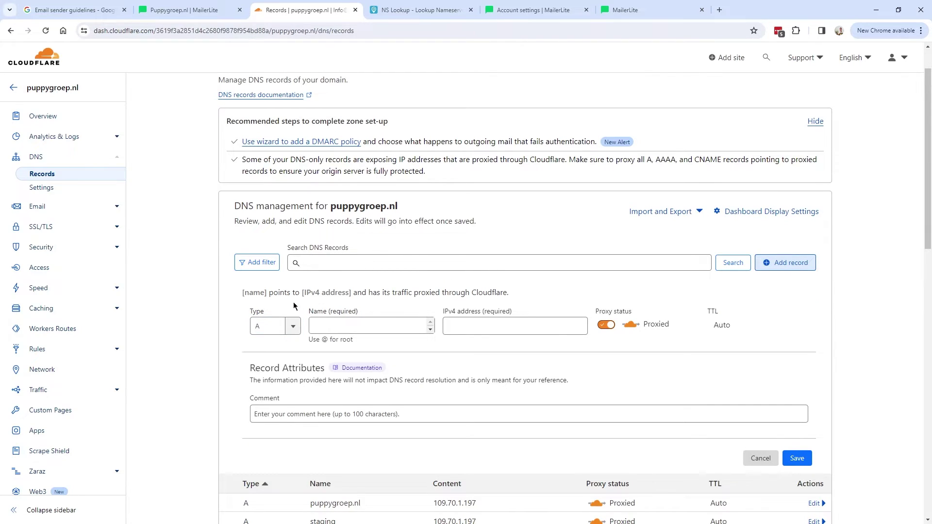
left_click(297, 331)
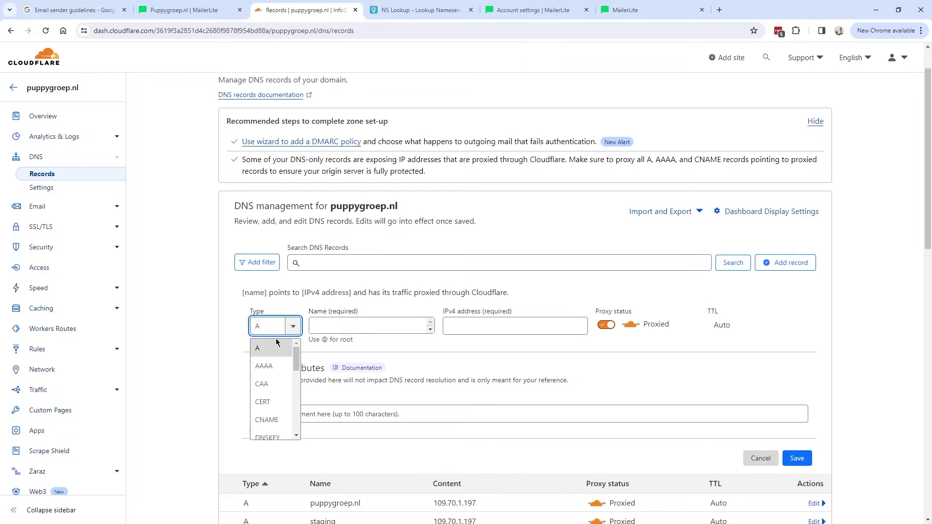
left_click_drag(296, 354, 298, 413)
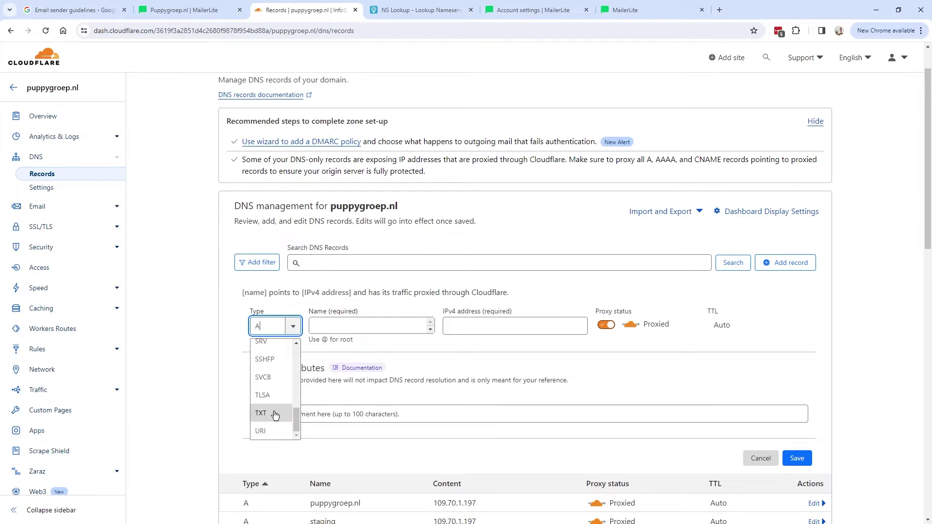
left_click(265, 418)
left_click(265, 418)
left_click(312, 323)
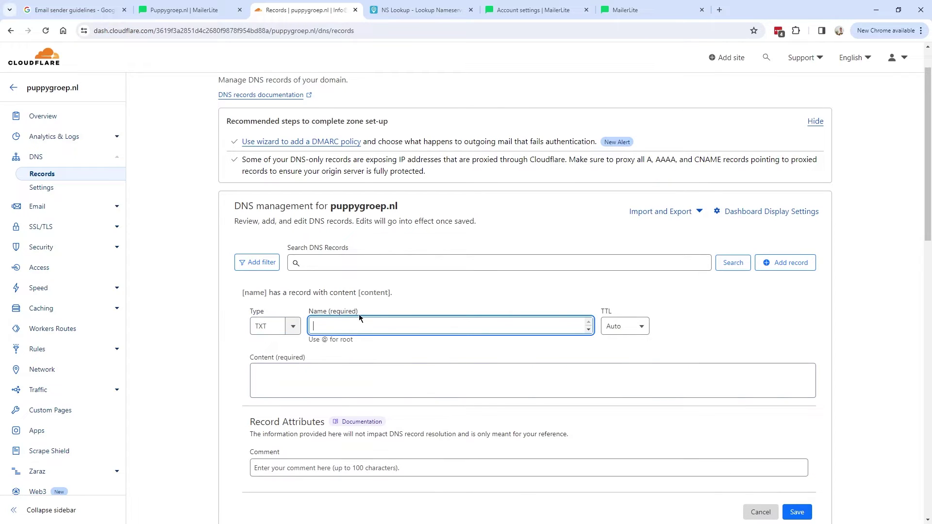
key("ctrl+v")
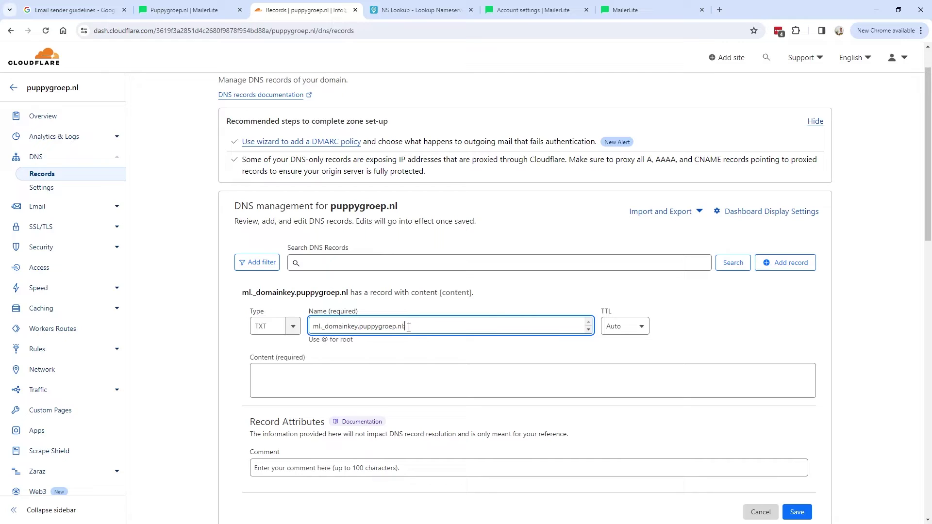
key("BackSpace")
key("ctrl+a")
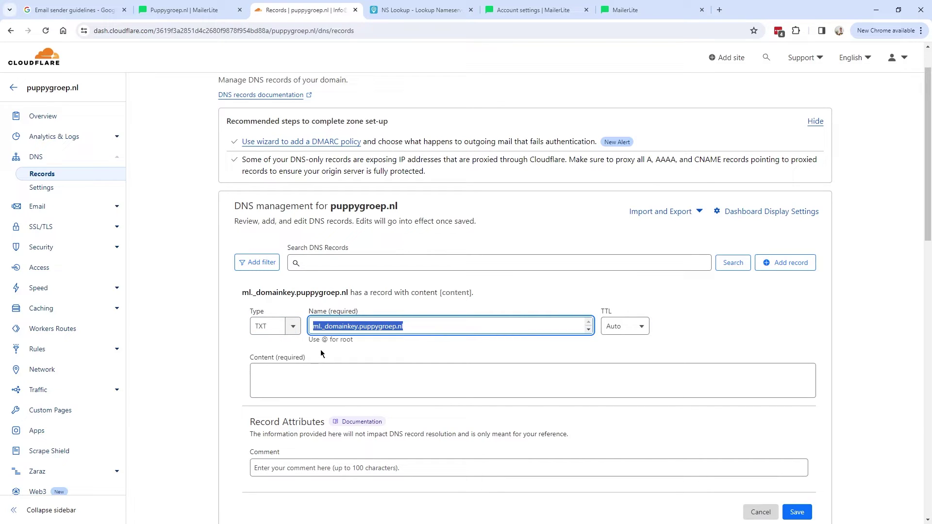
- Copy MailerLite's DKIM key into the TXT record's content
left_click(195, 10)
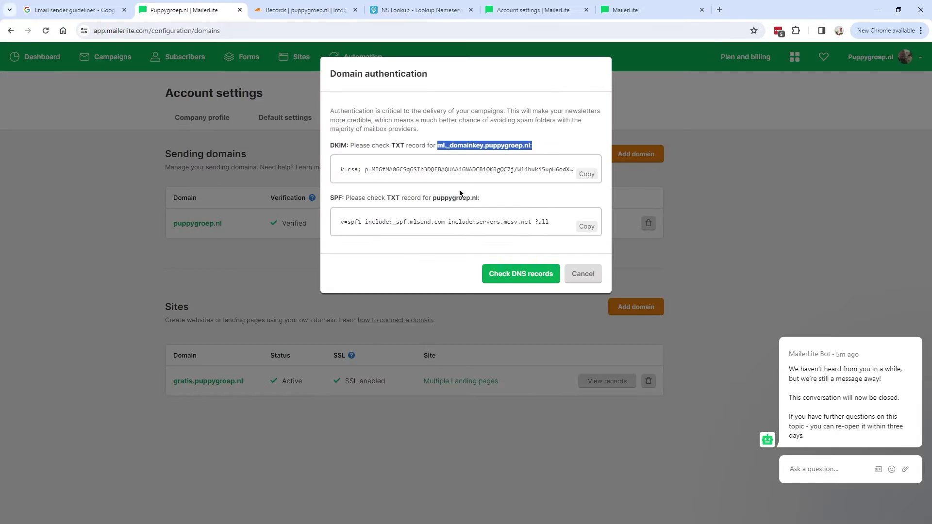
left_click(586, 174)
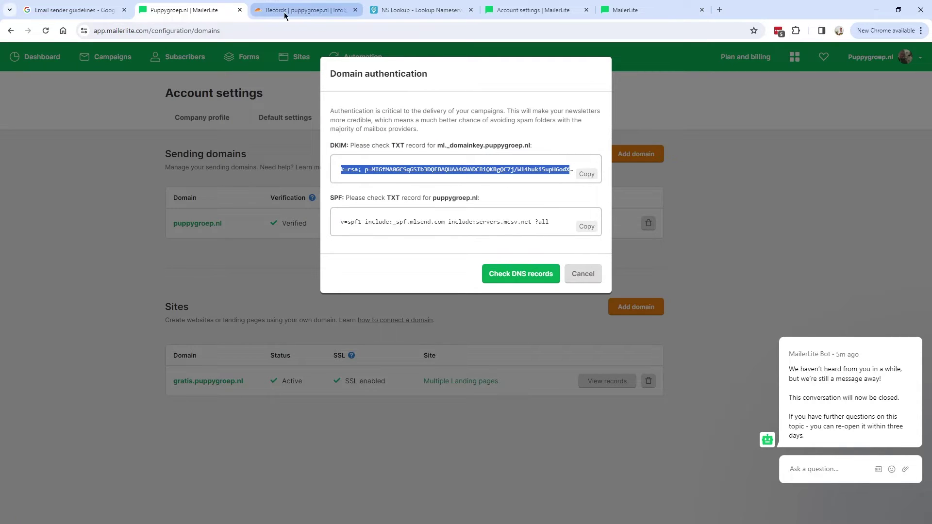
left_click(301, 11)
left_click(389, 383)
key("ctrl+v")
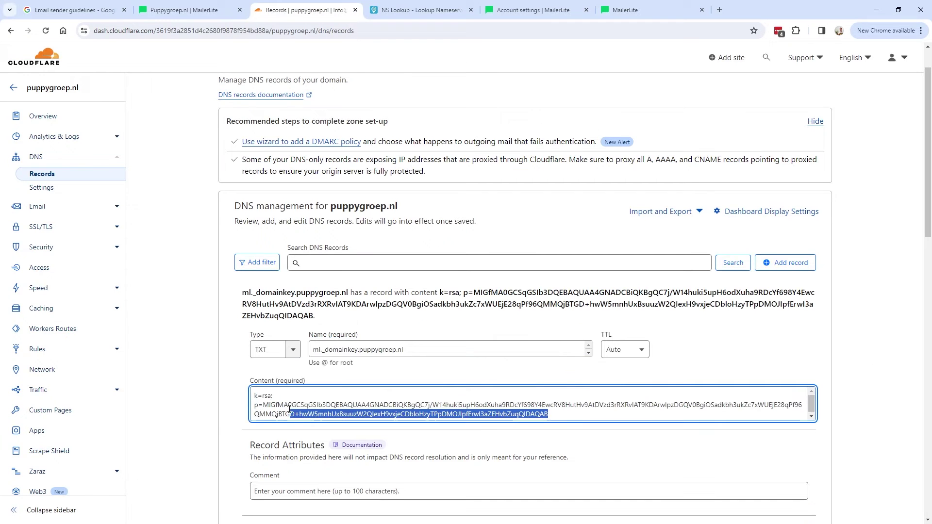
scroll(286, 392, "down", 2)
- Comment the record 'DKIM MailerLite Puppygroep' and save it
left_click(286, 392)
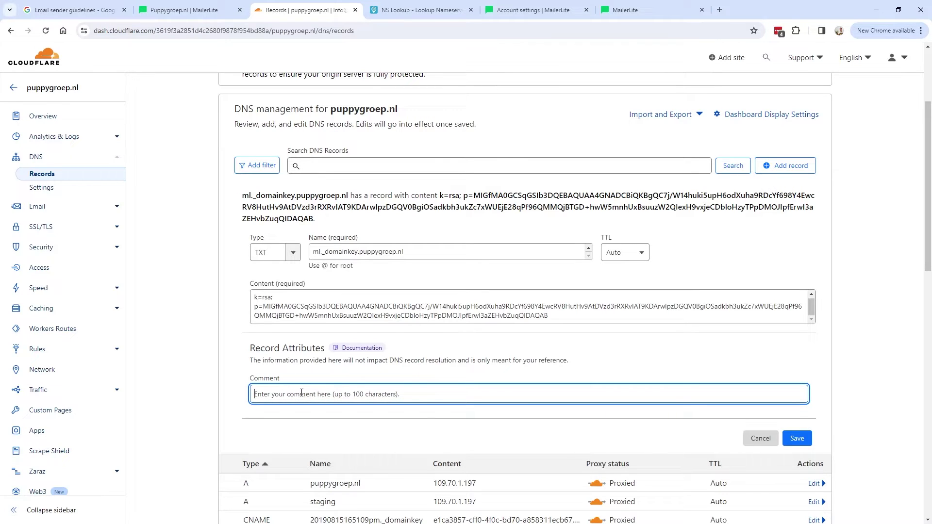
key("ctrl+v")
key("ctrl+a")
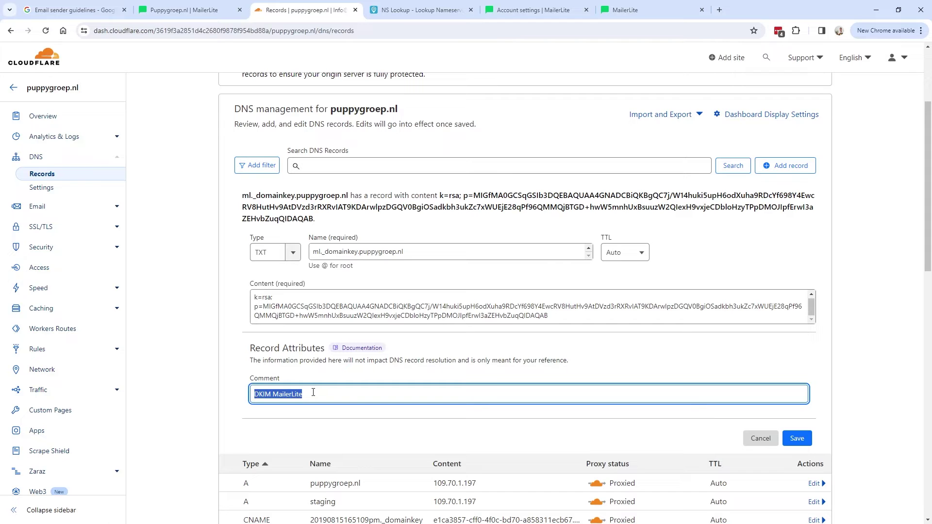
left_click(316, 392)
left_click_drag(313, 398, 246, 398)
left_click(255, 396)
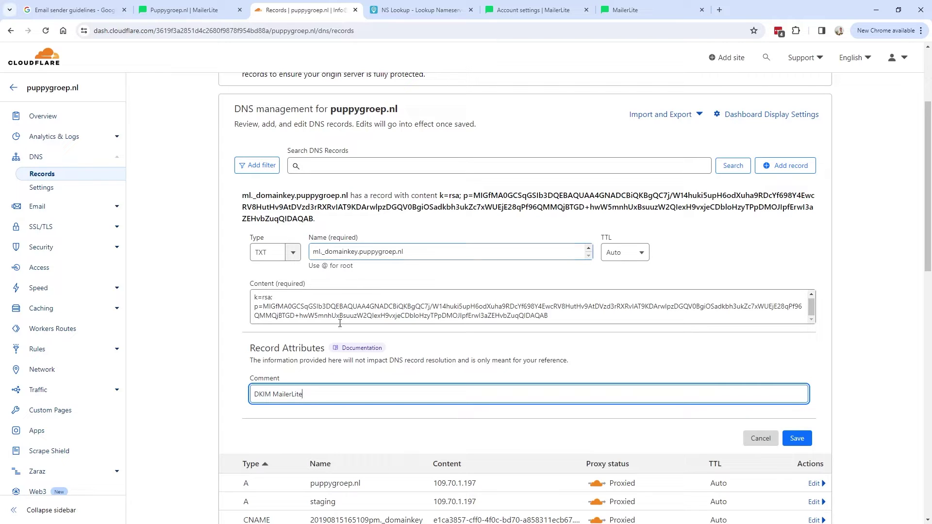
left_click_drag(304, 395, 248, 398)
left_click(322, 395)
type("Puppygroep")
left_click(797, 438)
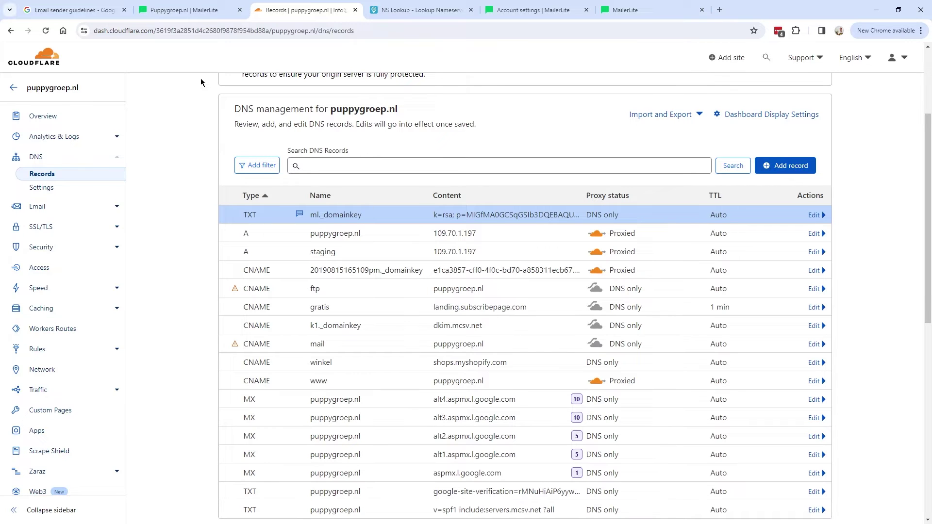
- Check MailerLite's SPF requirements, then start a Cloudflare TXT record named puppygroep.nl
left_click(185, 13)
double_click(337, 198)
left_click_drag(387, 197, 400, 196)
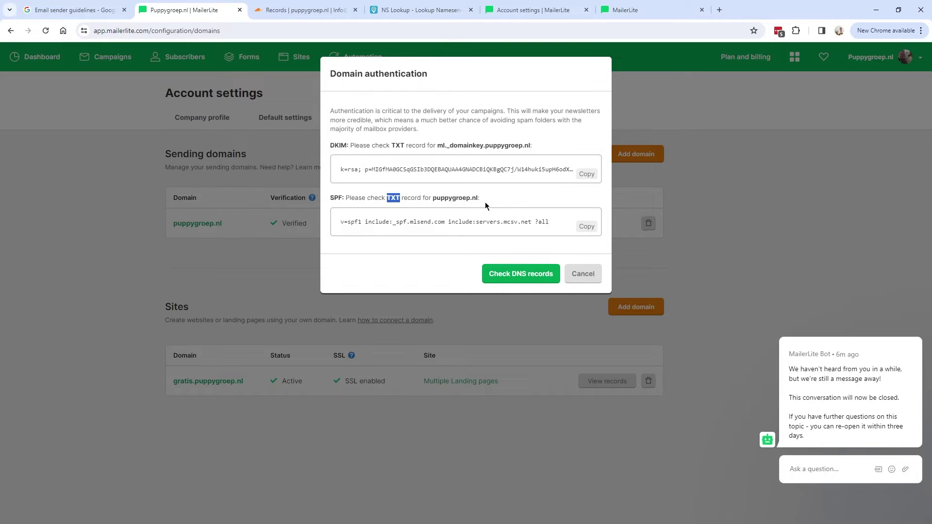
double_click(454, 198)
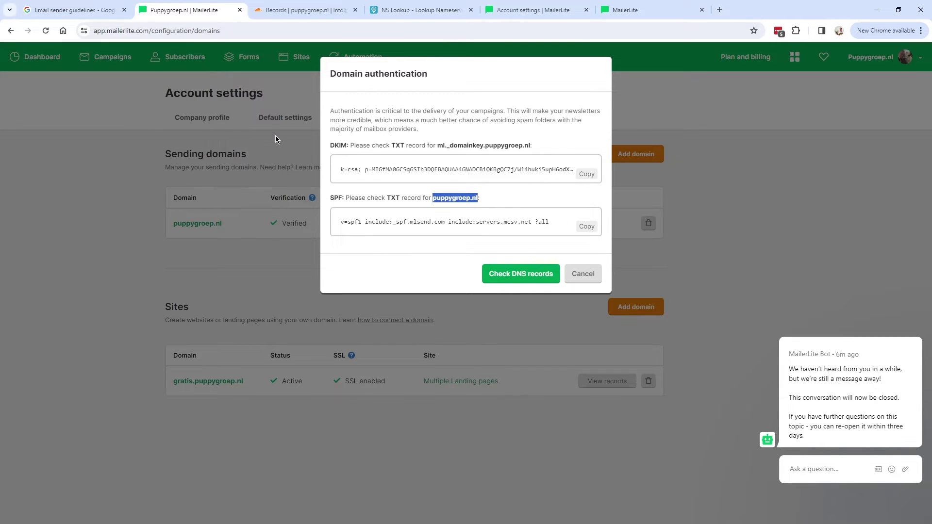
left_click(290, 11)
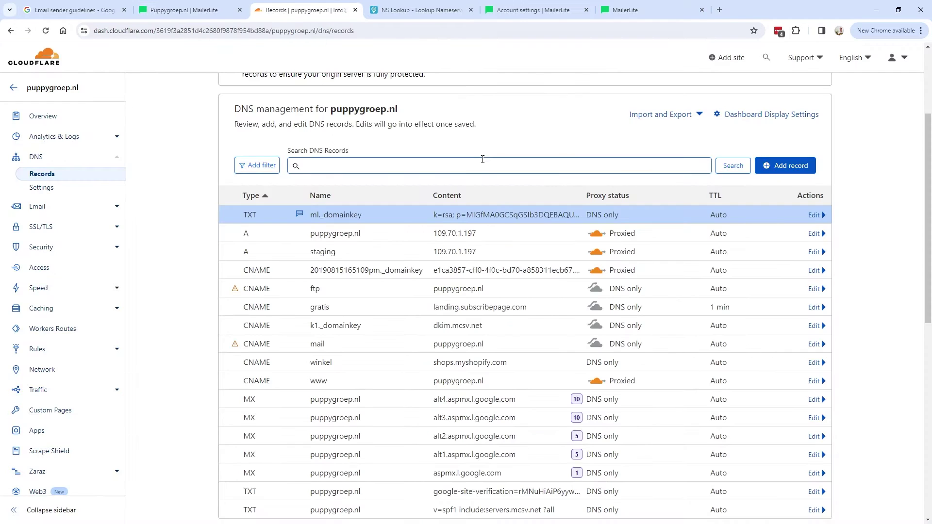
left_click(787, 167)
left_click_drag(296, 261, 295, 334)
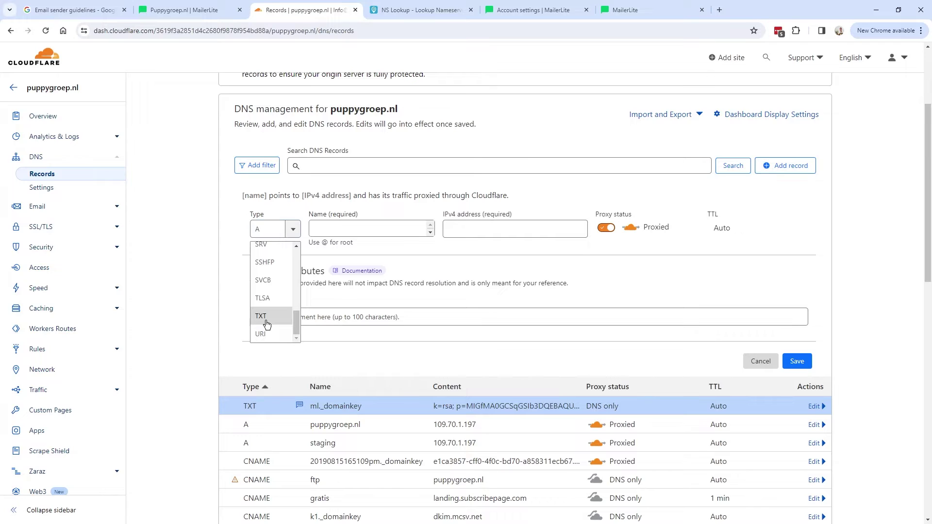
left_click(262, 316)
left_click(356, 220)
key("ctrl+v")
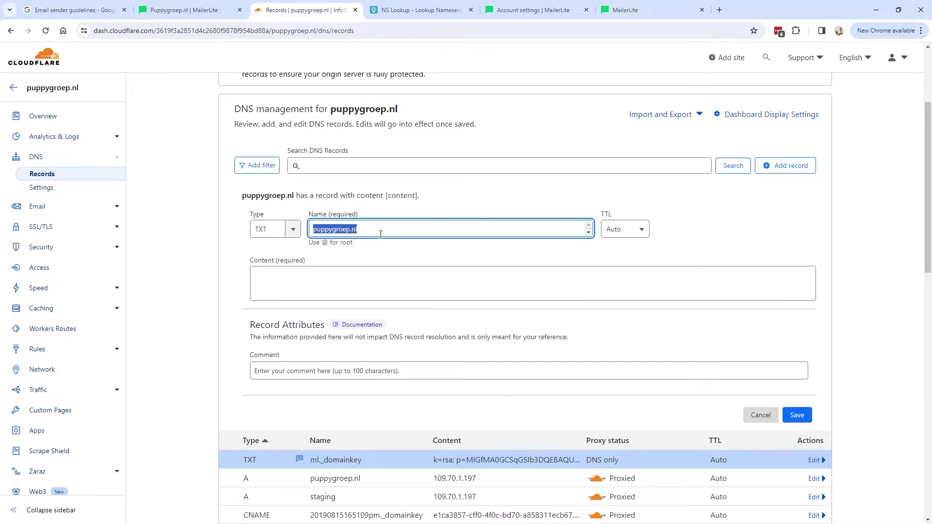
- Paste MailerLite's SPF value as content, comment it 'SPF MailerLite', and save
left_click(200, 11)
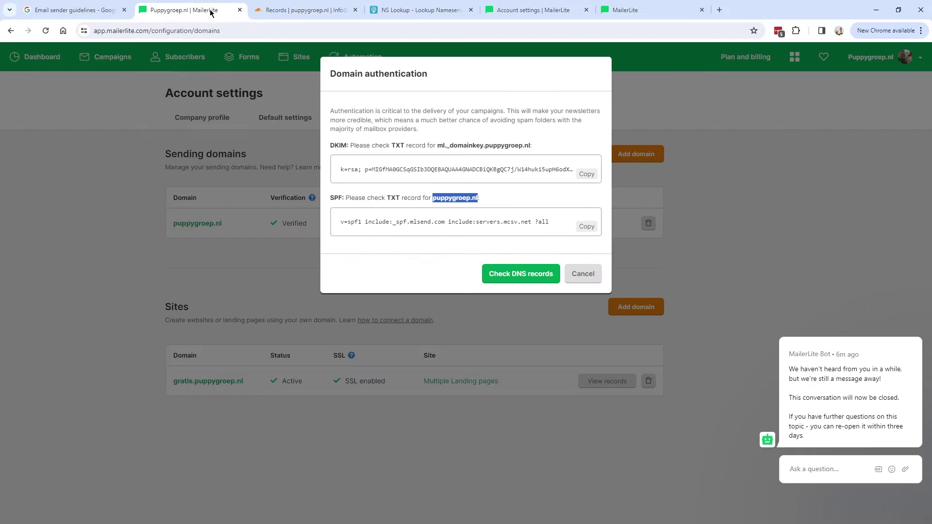
left_click(586, 227)
left_click(298, 9)
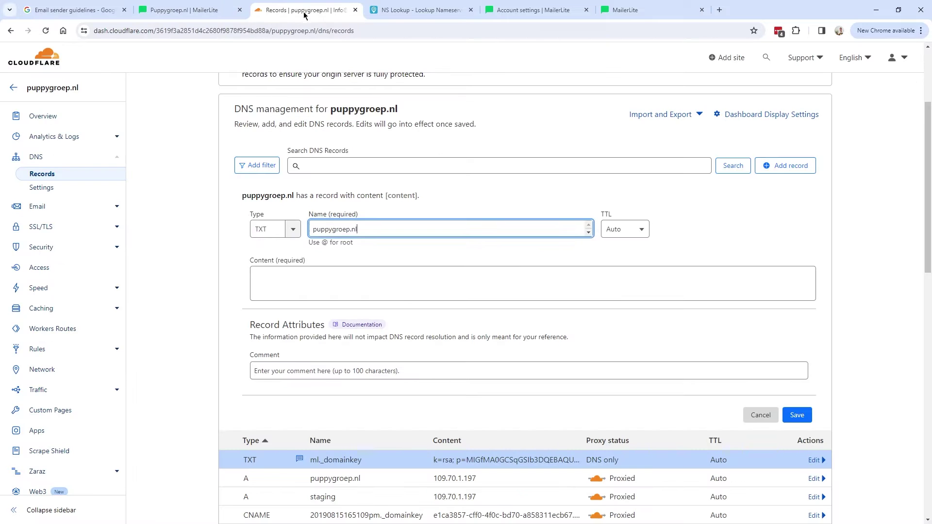
left_click(303, 289)
key("ctrl+v")
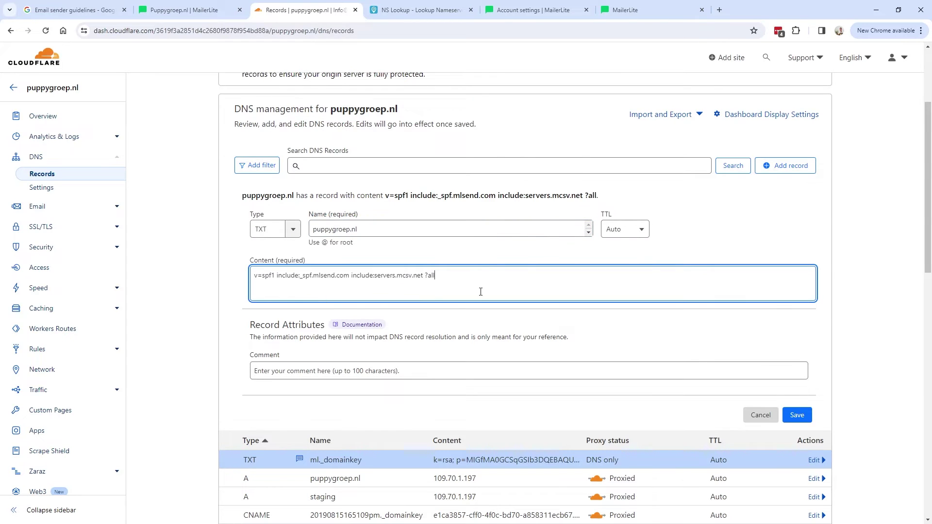
left_click(329, 372)
type("S")
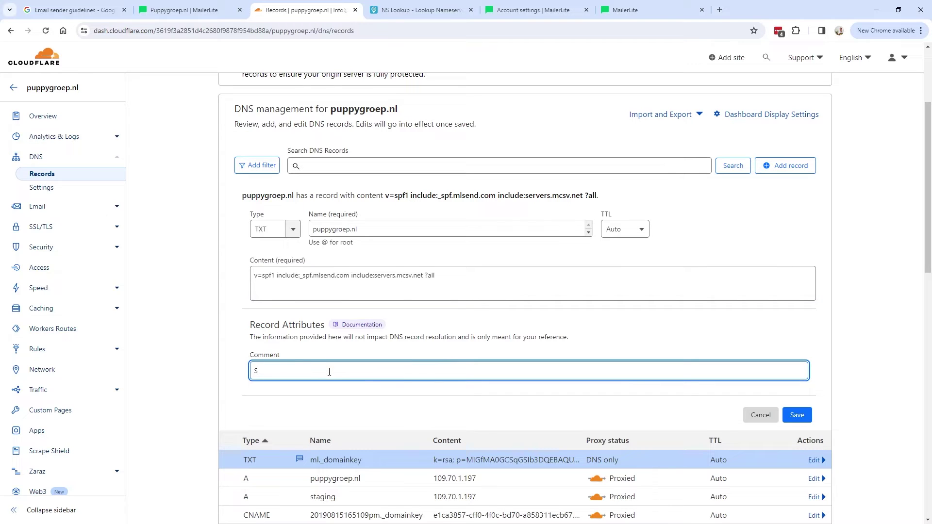
type("PF MailerLite")
left_click(797, 415)
key("ctrl+shift+Tab")
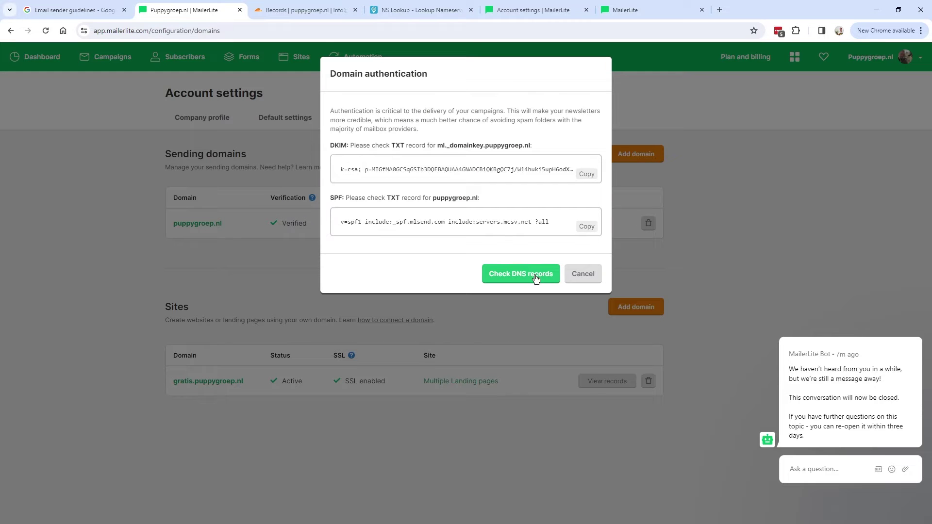
- Run the DNS check, which reports DKIM records not found and multiple SPF records
left_click(534, 275)
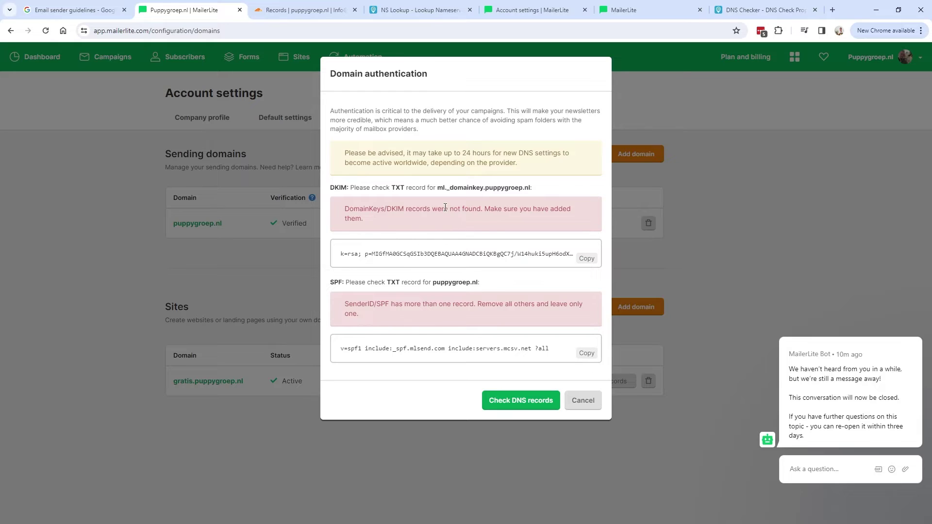
left_click_drag(390, 210, 527, 210)
left_click(431, 211)
left_click_drag(431, 210, 482, 207)
left_click_drag(377, 304, 409, 304)
left_click(448, 304)
left_click_drag(476, 304, 575, 314)
left_click(413, 313)
left_click_drag(412, 313, 332, 304)
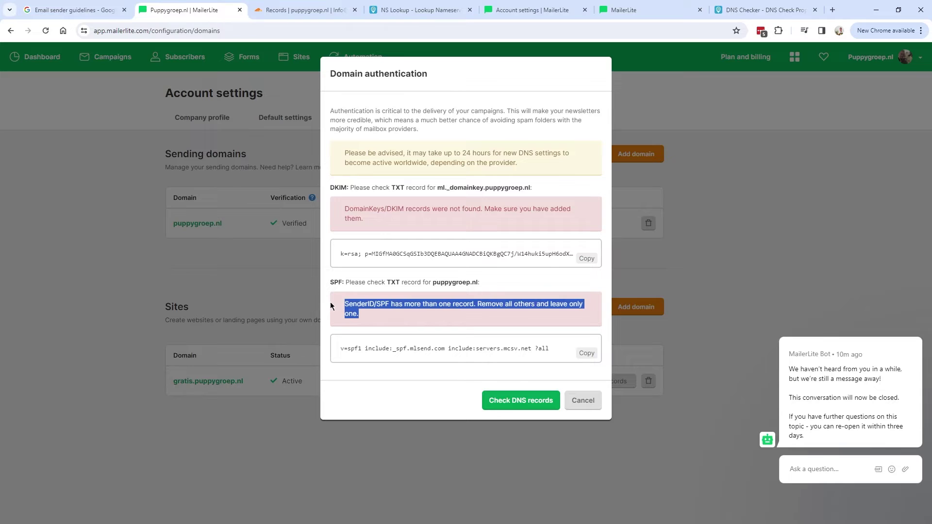
left_click(375, 317)
mouse_move(343, 152)
left_mouse_down()
mouse_move(548, 167)
mouse_move(409, 154)
mouse_move(524, 153)
mouse_move(336, 155)
left_mouse_up()
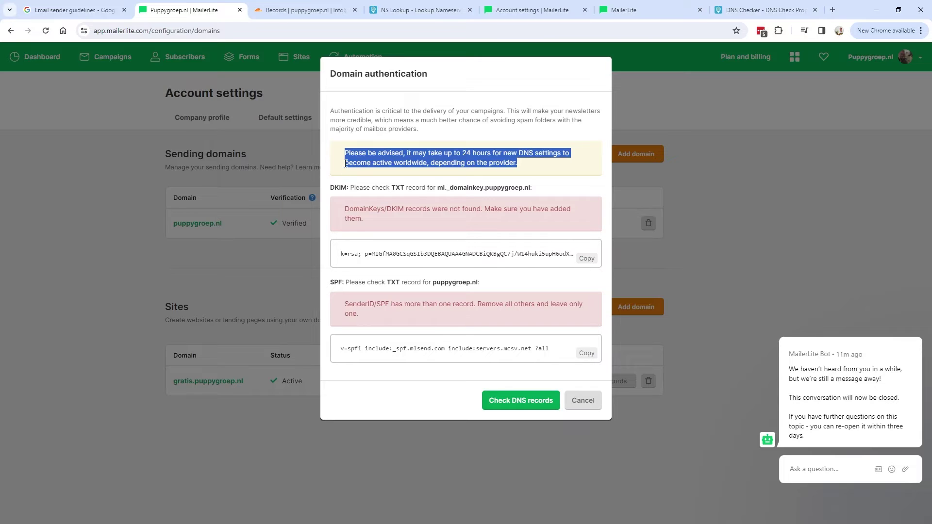
left_click(351, 163)
left_click_drag(345, 208, 464, 220)
left_click(415, 234)
- Re-run the DNS check: DKIM is approved, SPF still flagged for multiple records
left_click(532, 402)
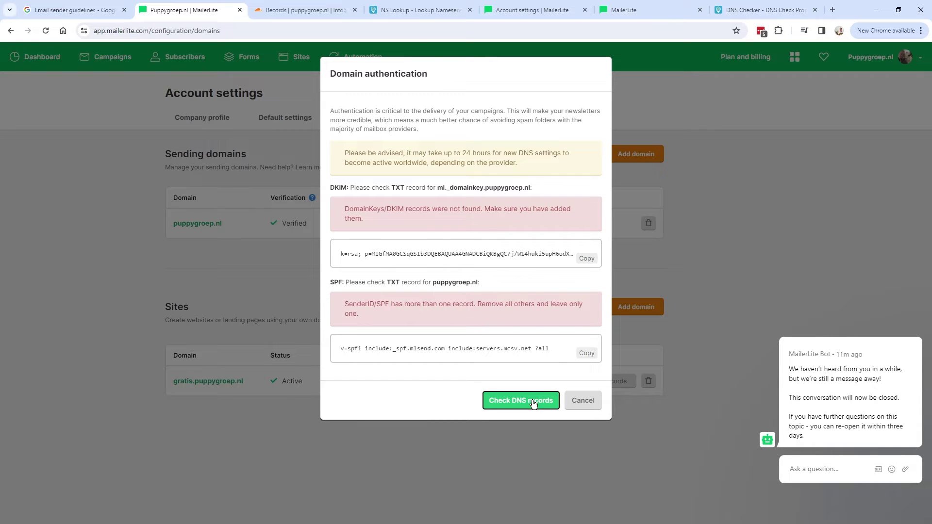
left_click_drag(337, 189, 517, 208)
left_click(355, 191)
left_click_drag(333, 187, 431, 190)
left_click_drag(520, 212, 416, 181)
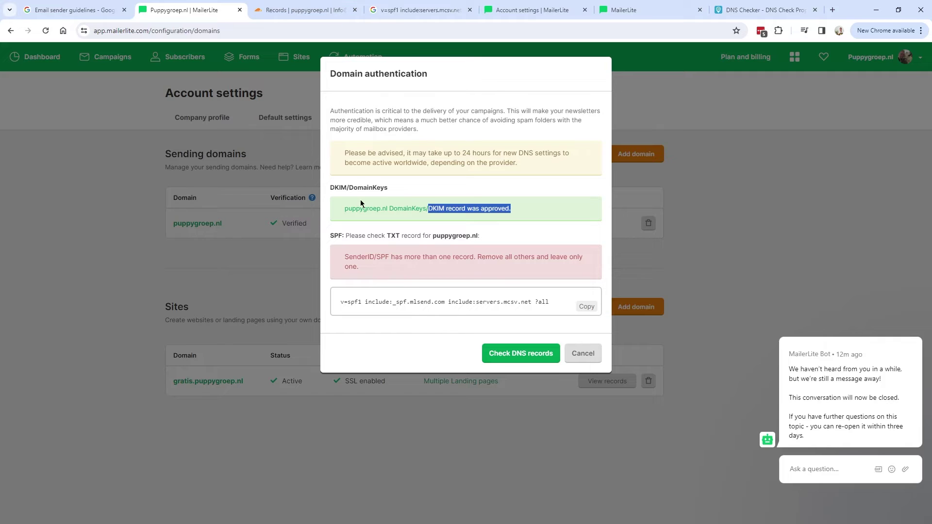
left_click_drag(344, 258, 450, 258)
- Locate both v=spf1 records and look up the older include:servers.mcsv.net value on Google
left_click(285, 13)
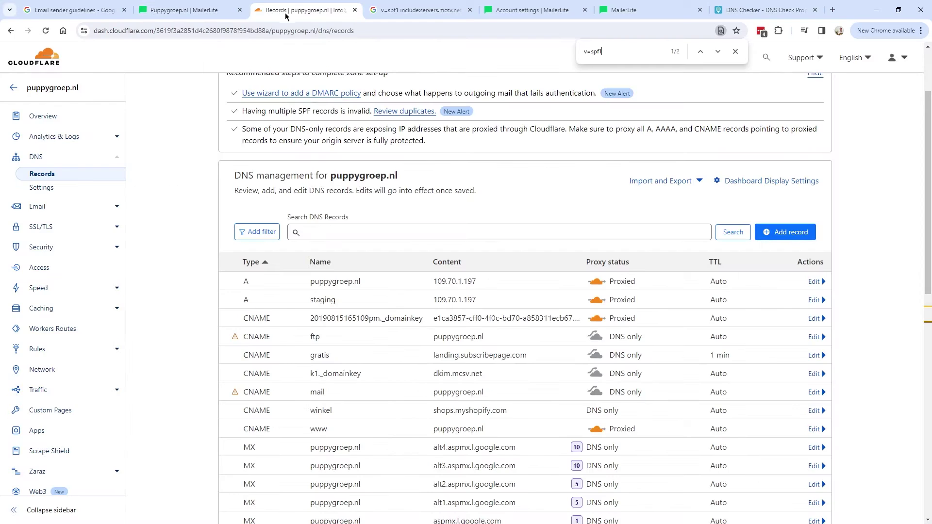
scroll(302, 196, "down", 5)
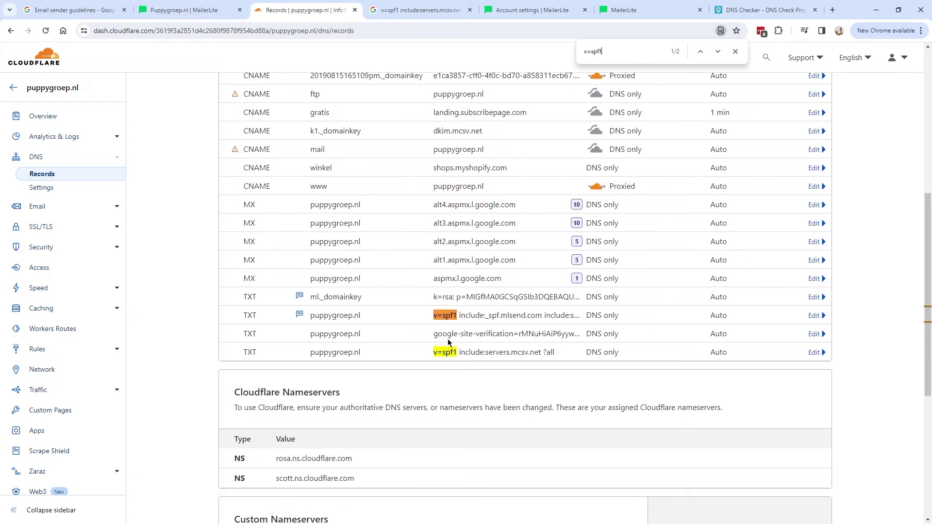
triple_click(592, 57)
mouse_move(300, 316)
triple_click(454, 355)
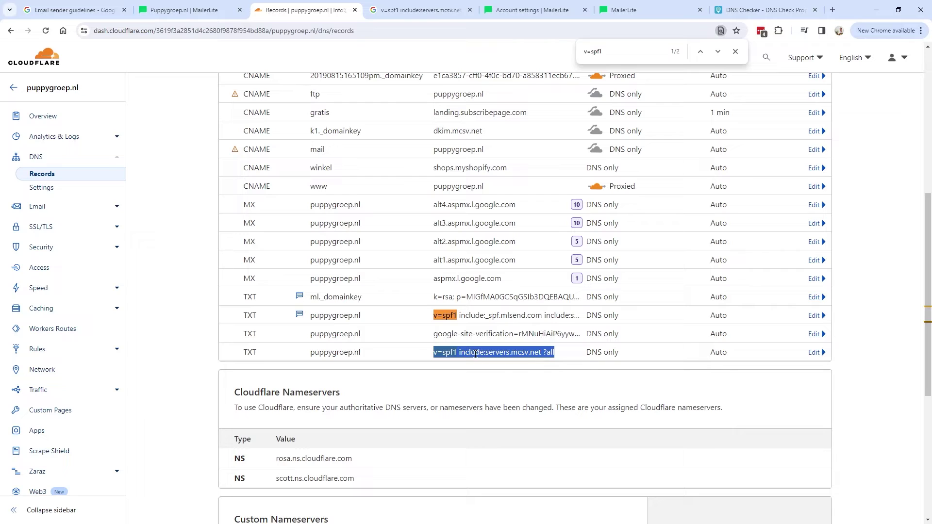
left_click(412, 10)
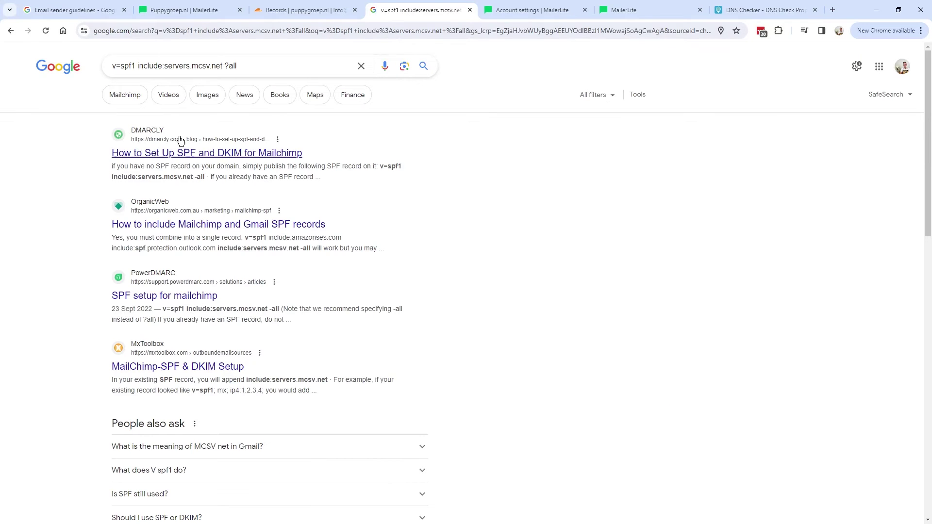
- Confirm from the Google results that servers.mcsv.net is Mailchimp's SPF include, then return to Cloudflare
left_click_drag(320, 160, 108, 154)
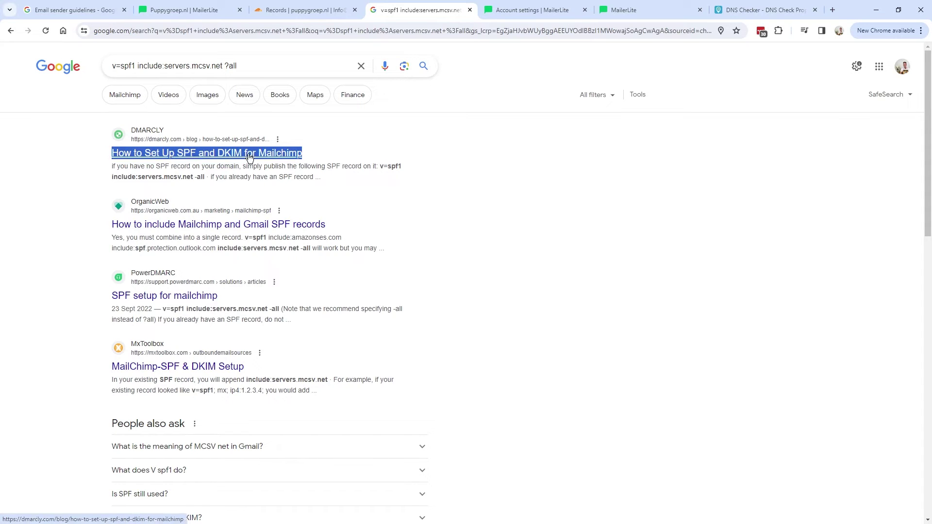
left_click(319, 12)
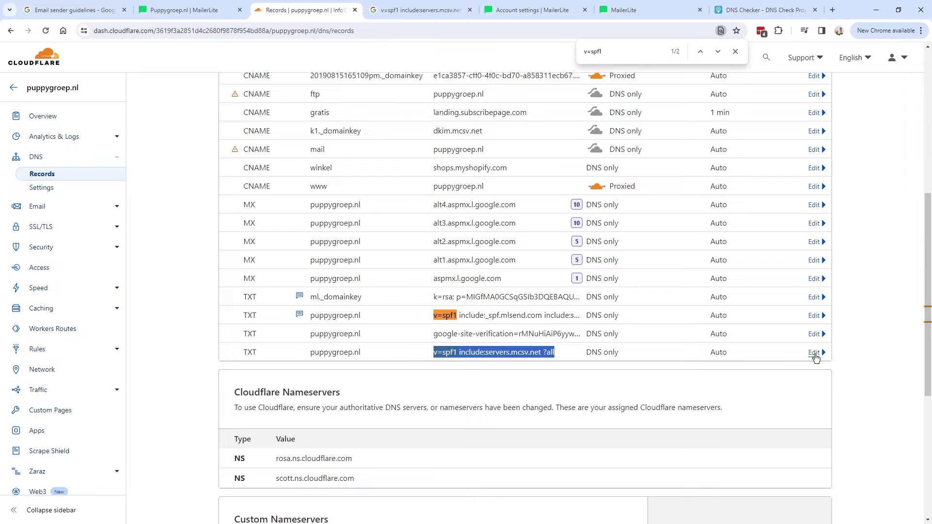
- Delete the older 'v=spf1 include:servers.mcsv.net ?all' record and close the v=spf1 search
left_click(815, 353)
scroll(582, 388, "down", 3)
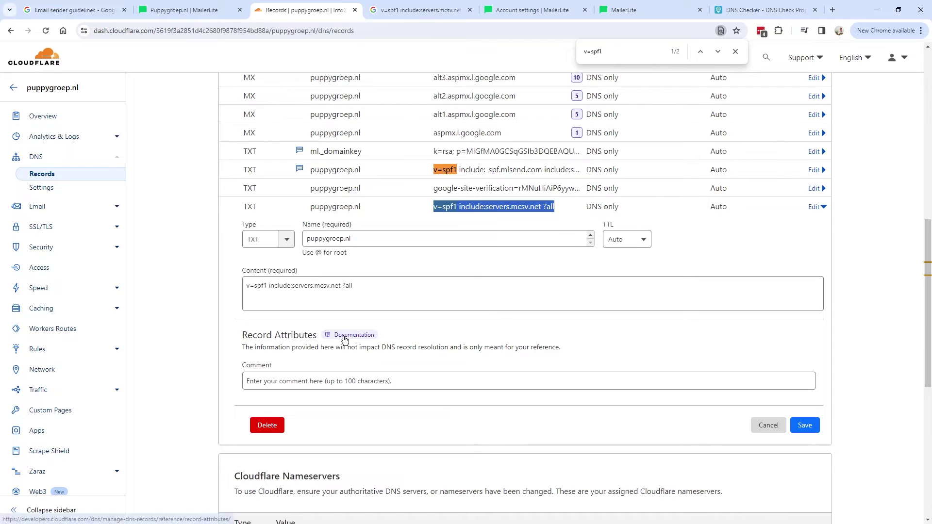
left_click(267, 426)
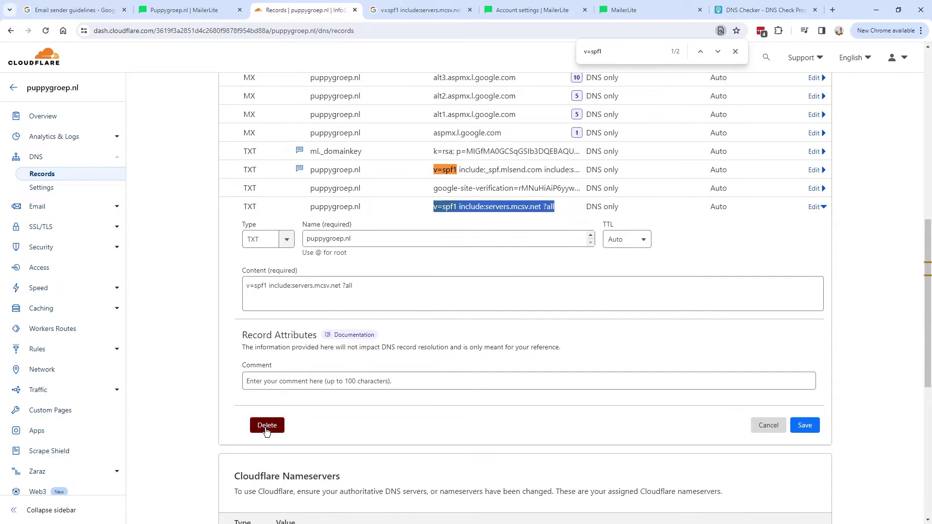
left_click(637, 340)
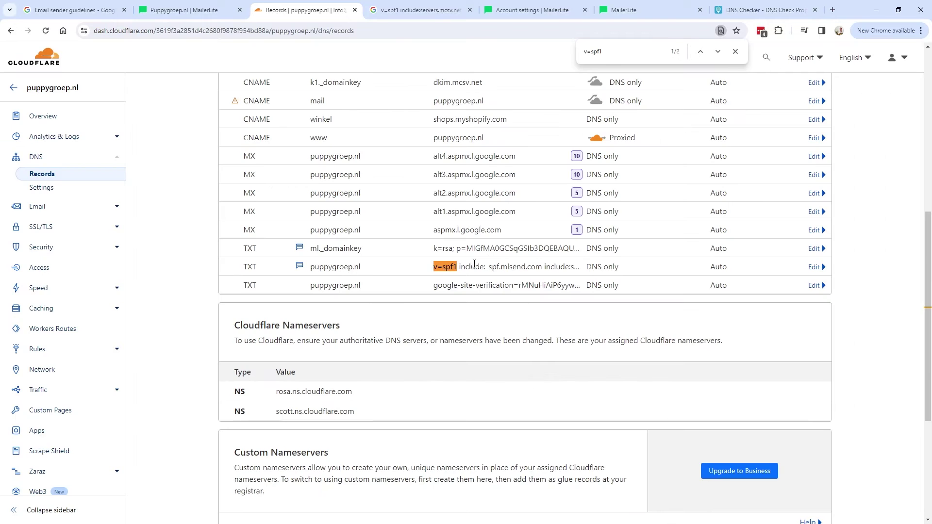
left_click(734, 52)
- Re-run MailerLite's DNS check: SPF is now approved but DKIM is still not found
left_click(182, 14)
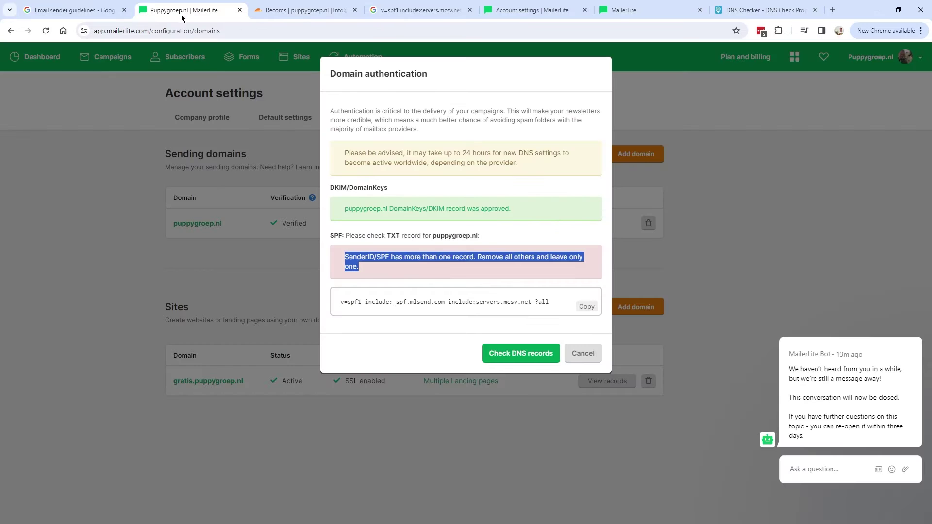
left_click(525, 354)
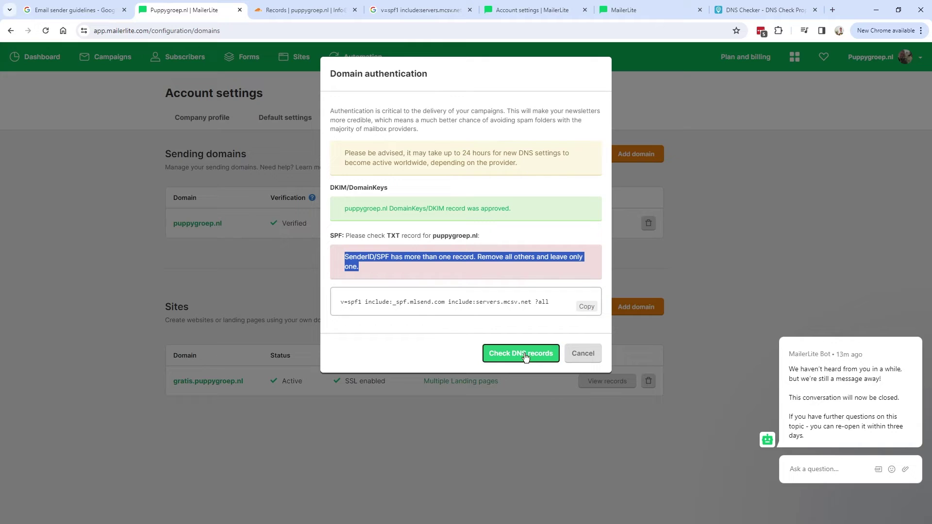
left_click_drag(344, 303, 497, 305)
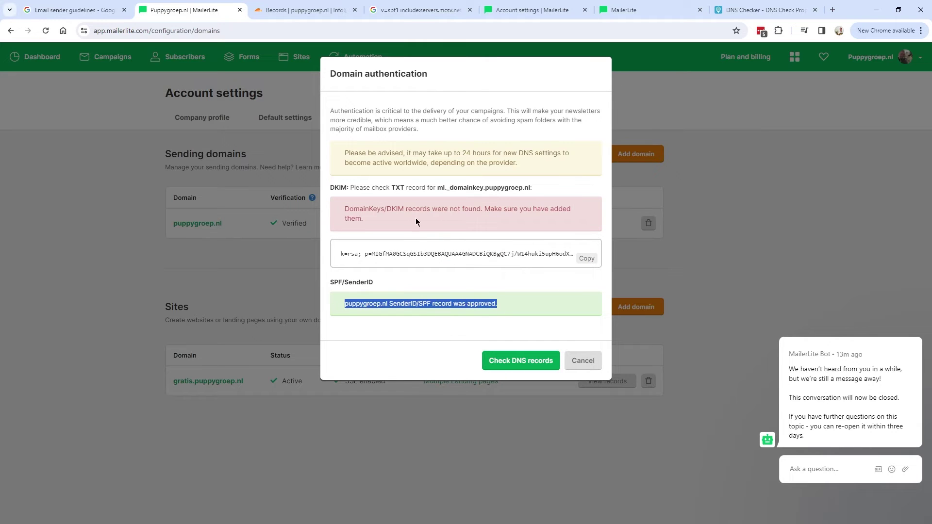
left_click_drag(339, 209, 528, 219)
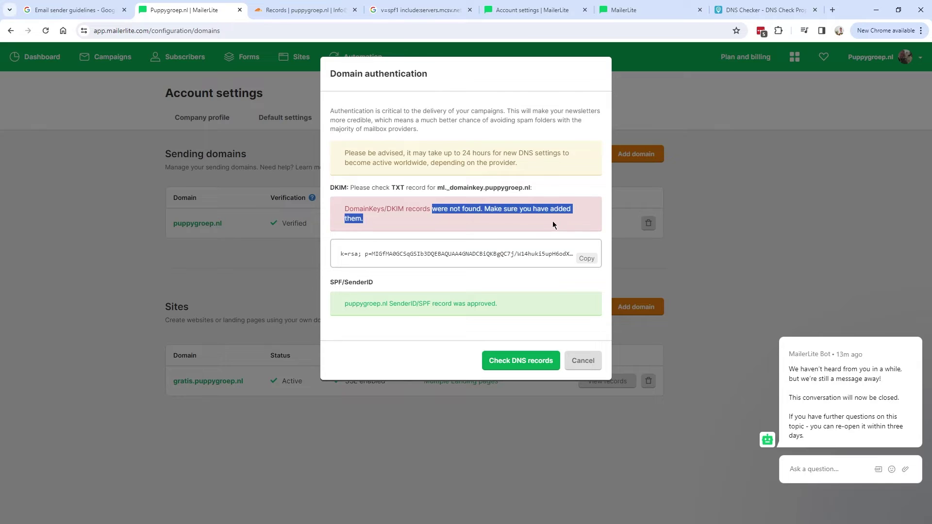
left_click(527, 210)
left_click_drag(393, 230, 327, 211)
triple_click(383, 226)
- Check again until DKIM is approved, then close the results
left_click(534, 361)
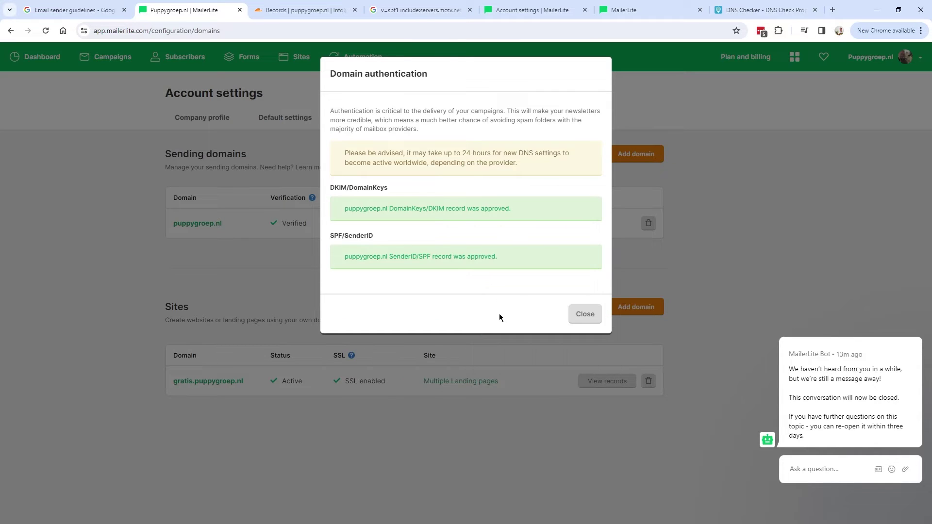
left_click_drag(334, 209, 526, 211)
left_click(545, 211)
left_click(318, 206)
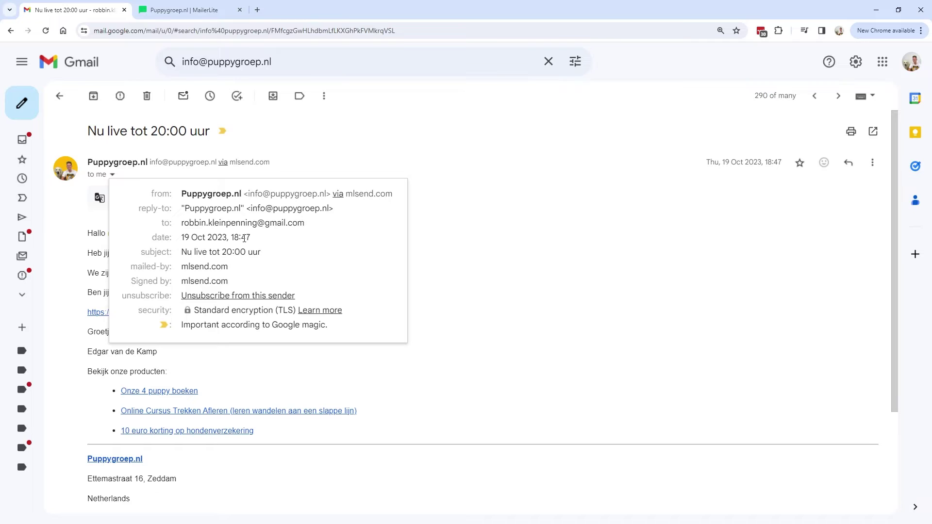
- Inspect the earlier email's sender details, showing mailed-by and signed-by mlsend.com
left_click(190, 10)
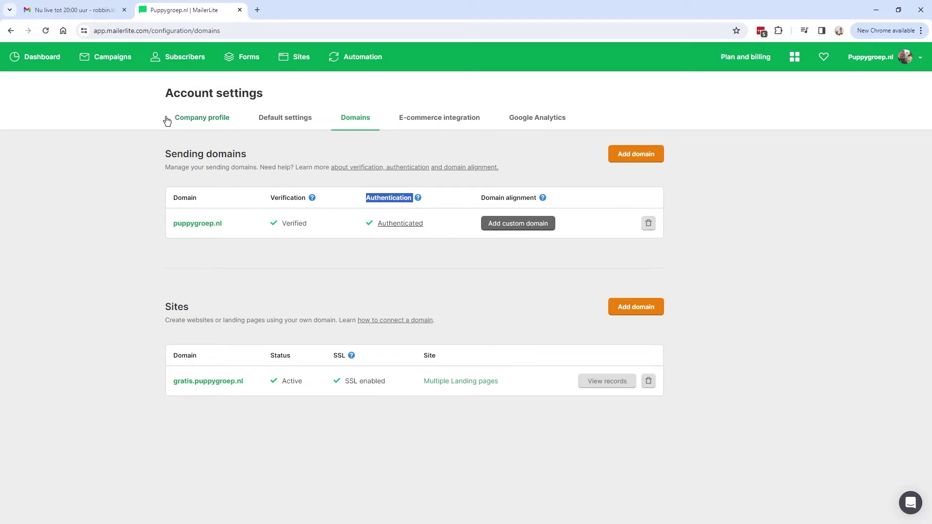
left_click(80, 10)
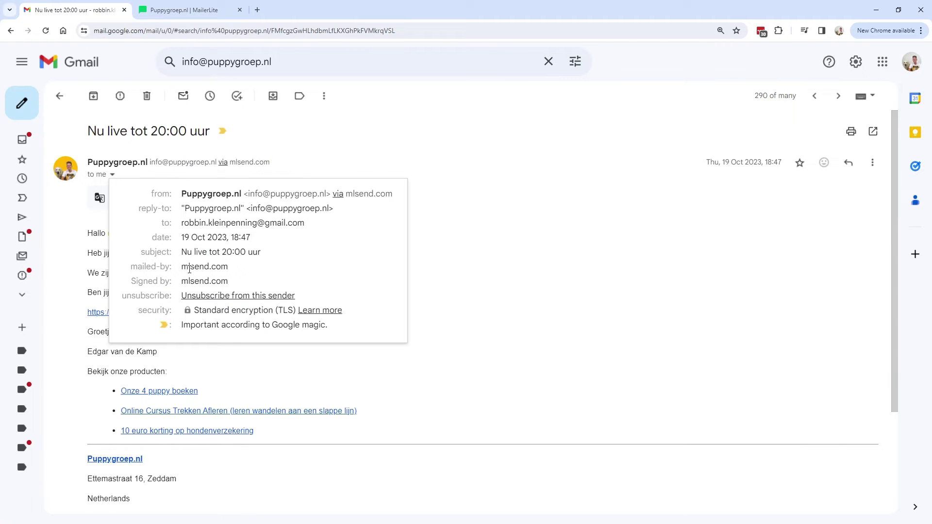
left_click_drag(275, 165, 232, 163)
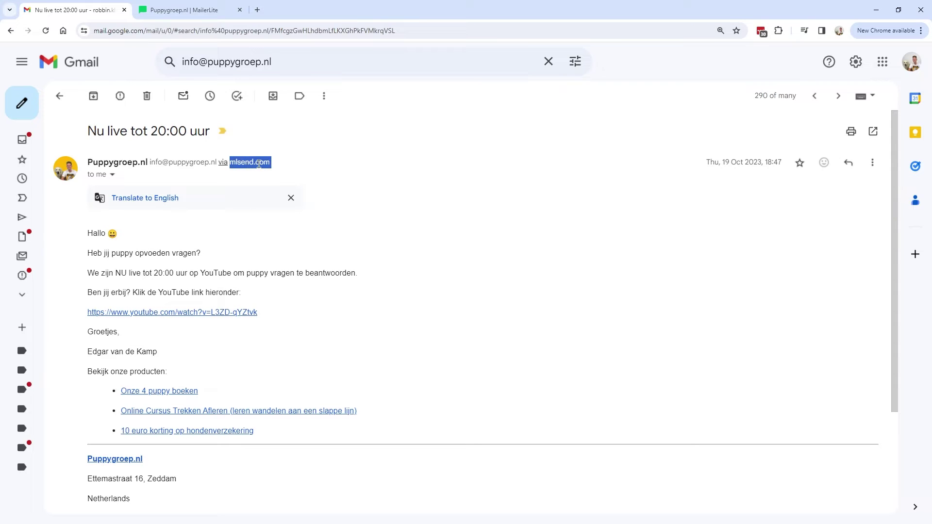
left_click(244, 165)
left_click_drag(231, 163, 275, 165)
left_click(276, 166)
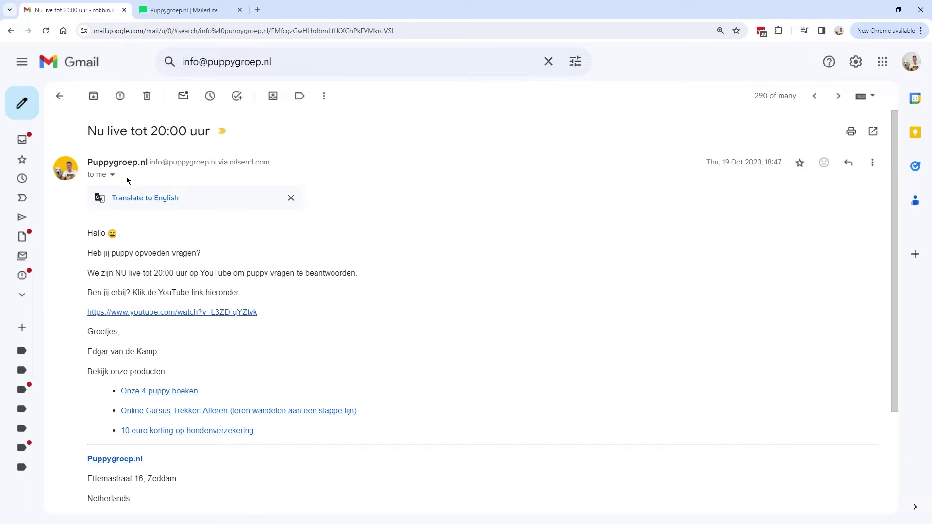
left_click(113, 176)
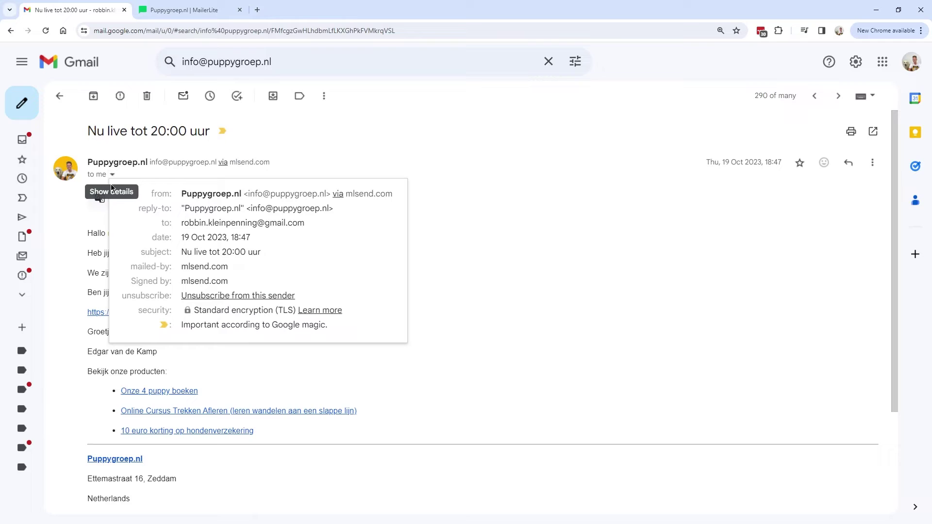
left_click_drag(132, 268, 227, 266)
left_click_drag(133, 282, 226, 281)
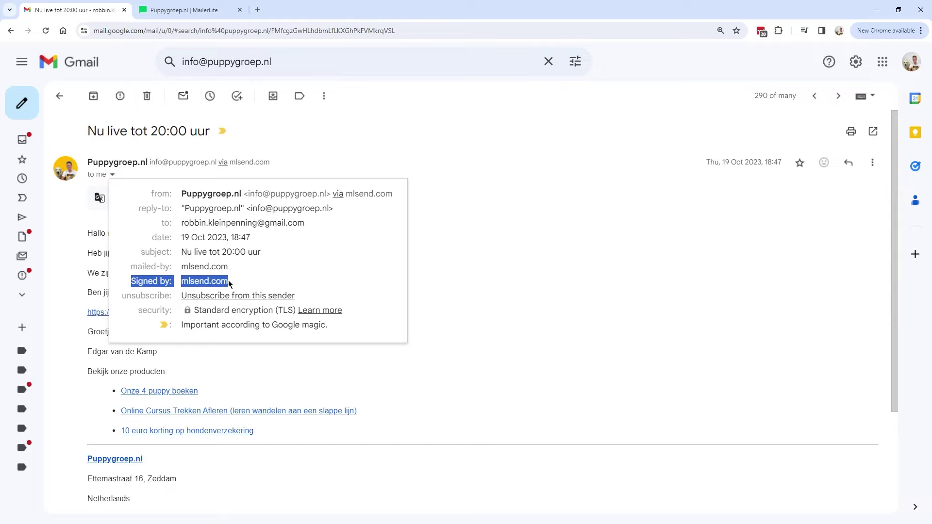
left_click(225, 281)
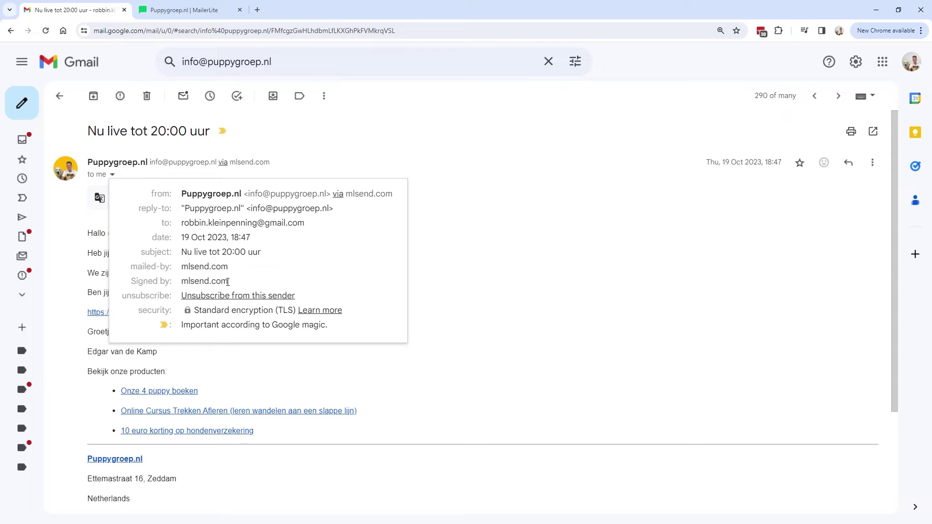
left_click_drag(132, 282, 231, 283)
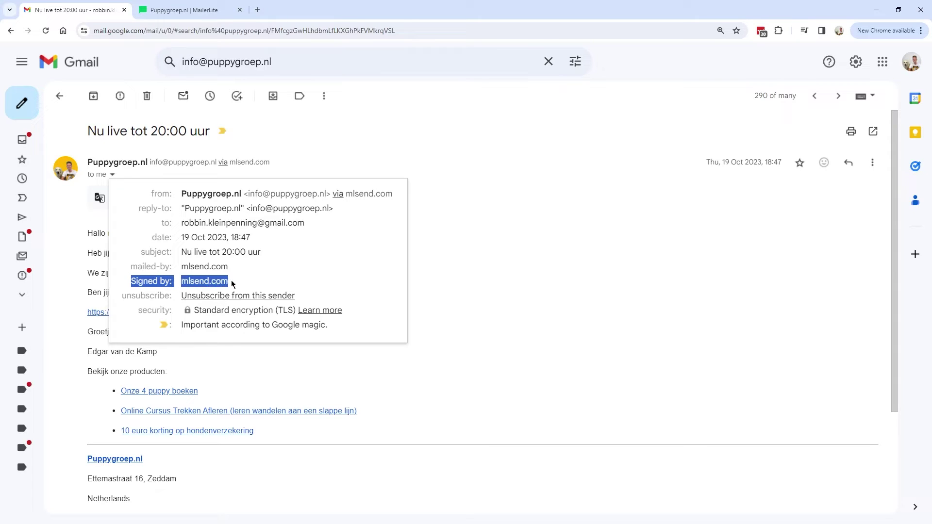
left_click(230, 284)
double_click(195, 283)
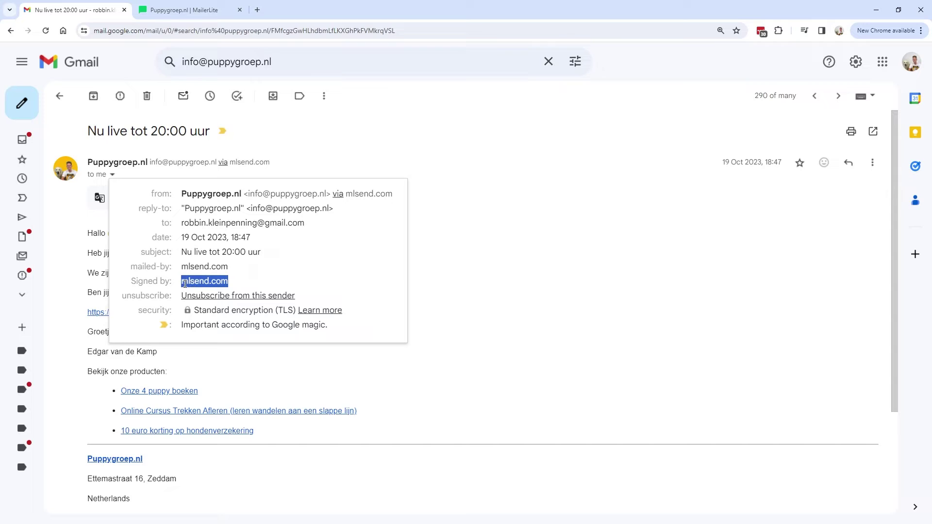
left_click_drag(130, 282, 183, 284)
- Open Show original to see SPF PASS and DKIM PASS for mlsend.com
left_click(872, 163)
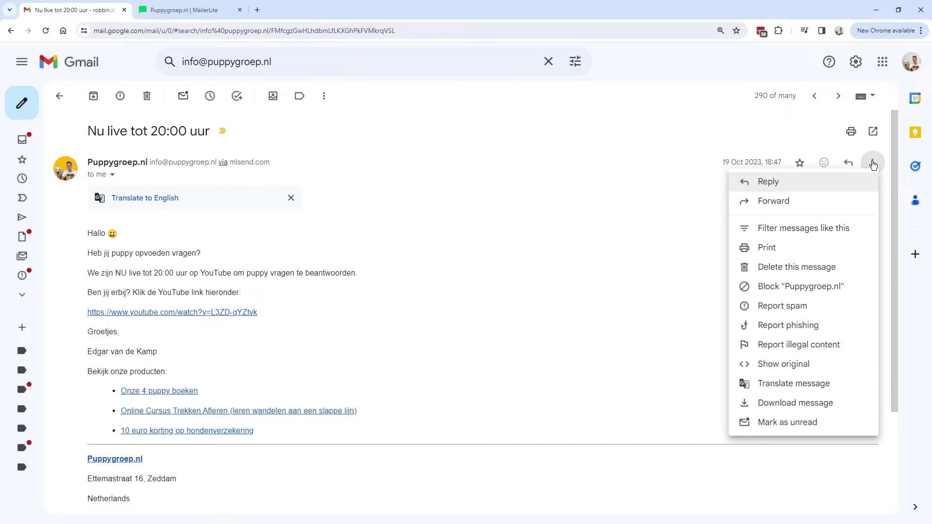
left_click(778, 369)
triple_click(215, 246)
left_click_drag(106, 224, 398, 226)
left_click_drag(105, 251, 414, 252)
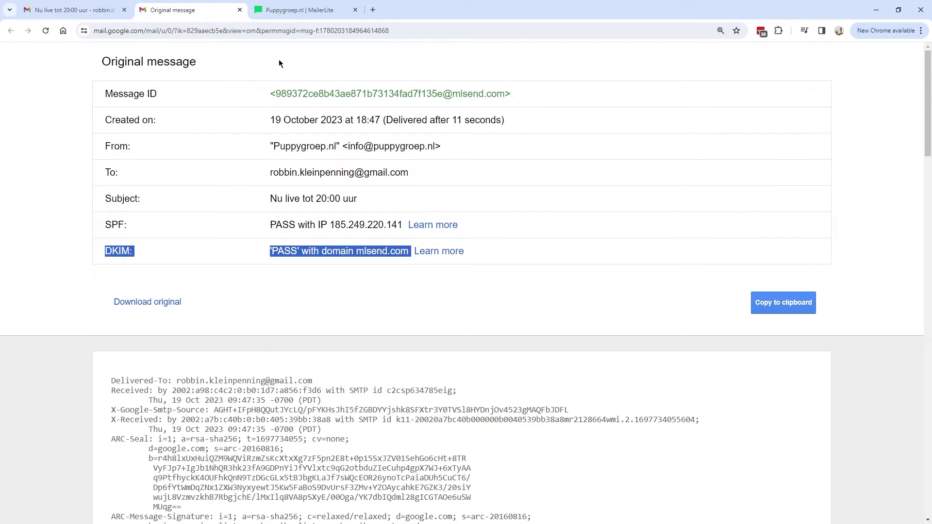
- Create a new campaign named 'Test' with subject 'test DKIM'
left_click(288, 13)
left_click(111, 57)
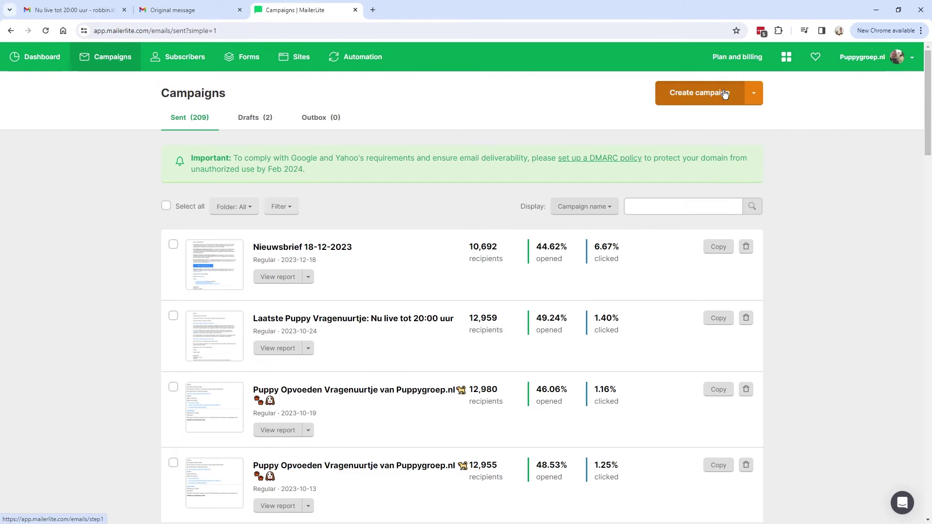
left_click(722, 93)
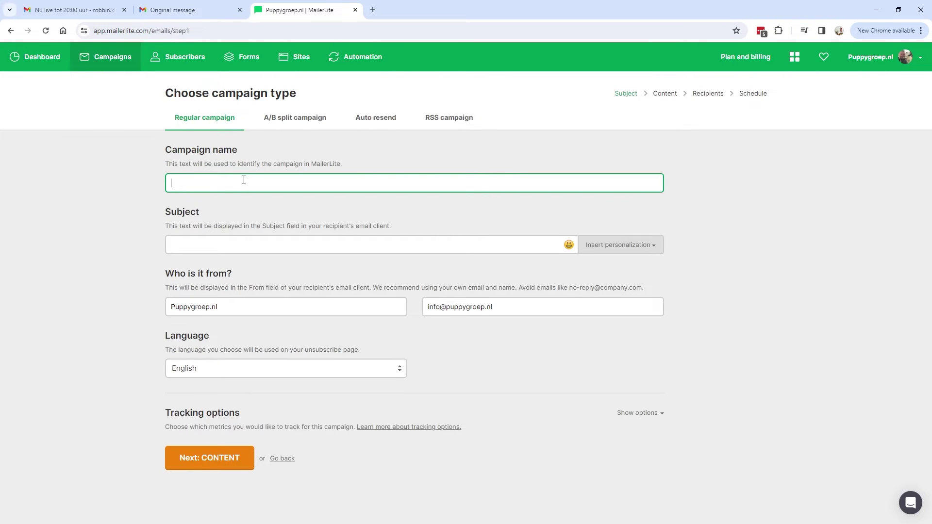
type("Test")
left_click(223, 246)
type("test DKIM")
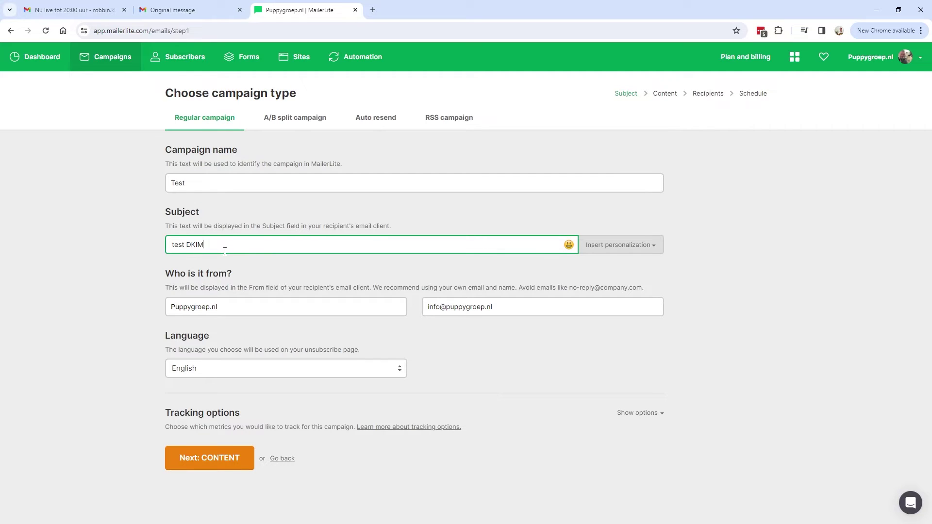
- Write the body 'mail' in the Rich-text editor and finish editing
left_click(214, 460)
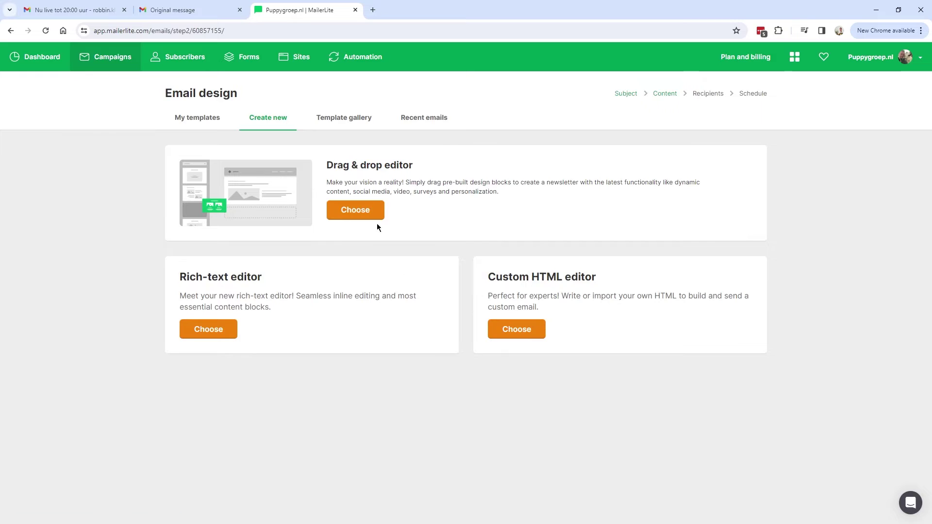
triple_click(221, 277)
left_click(210, 330)
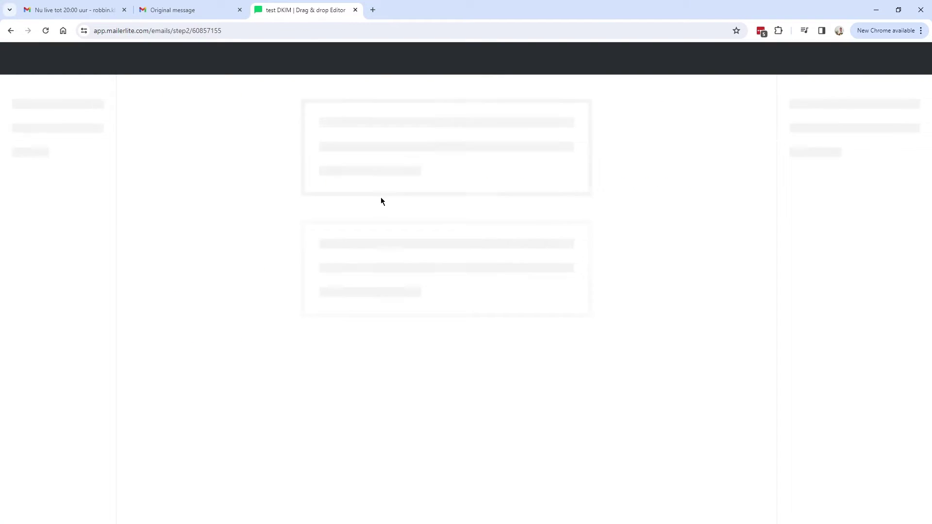
type("mail")
left_click(904, 66)
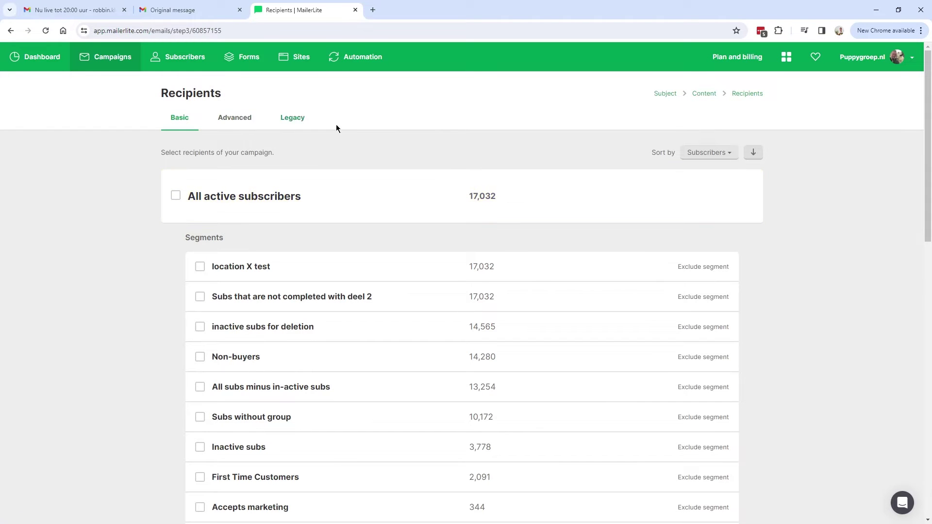
- Filter recipients to Email equals the test subscriber's address, giving 1 recipient
left_click(230, 119)
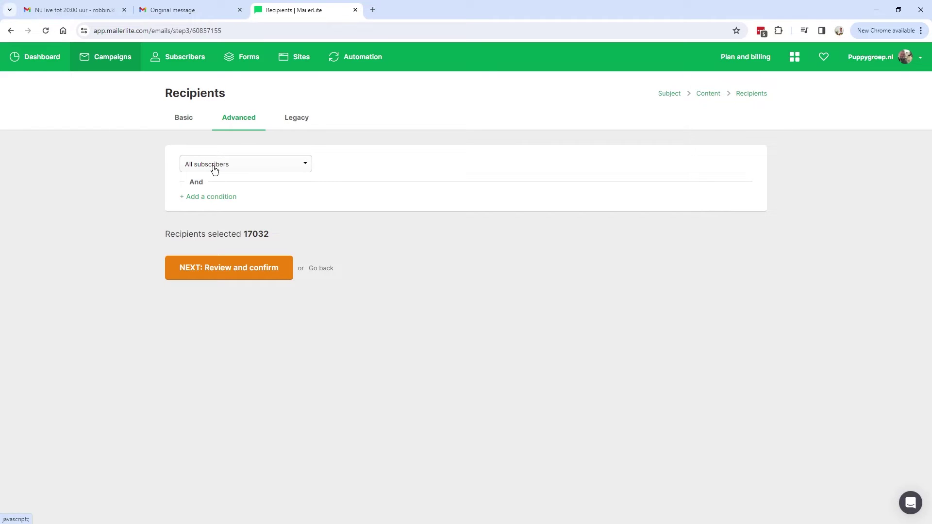
left_click(206, 171)
left_click(205, 219)
left_click(375, 165)
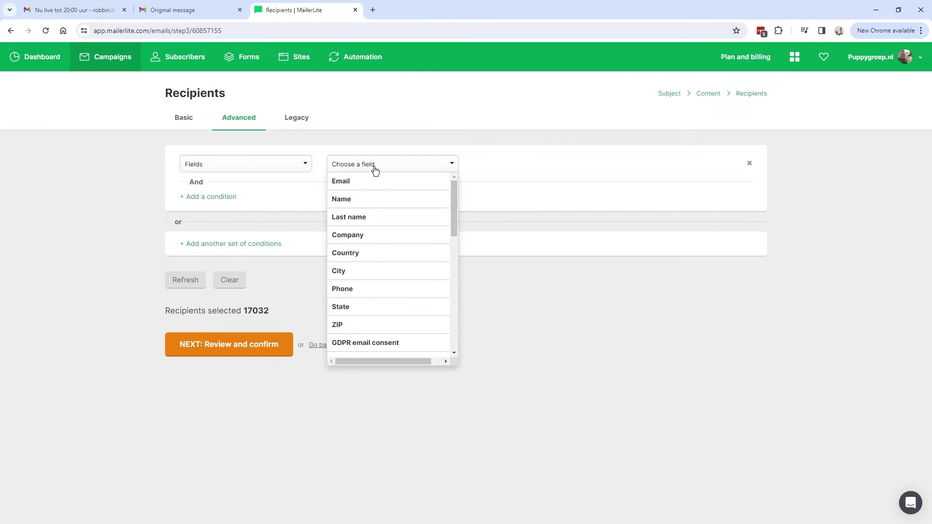
left_click(358, 185)
left_click(513, 167)
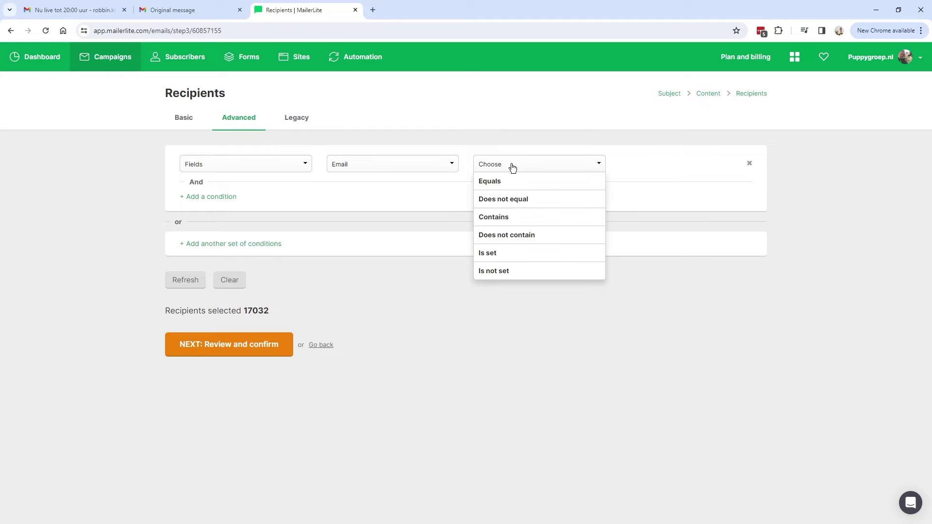
left_click(491, 184)
left_click(634, 167)
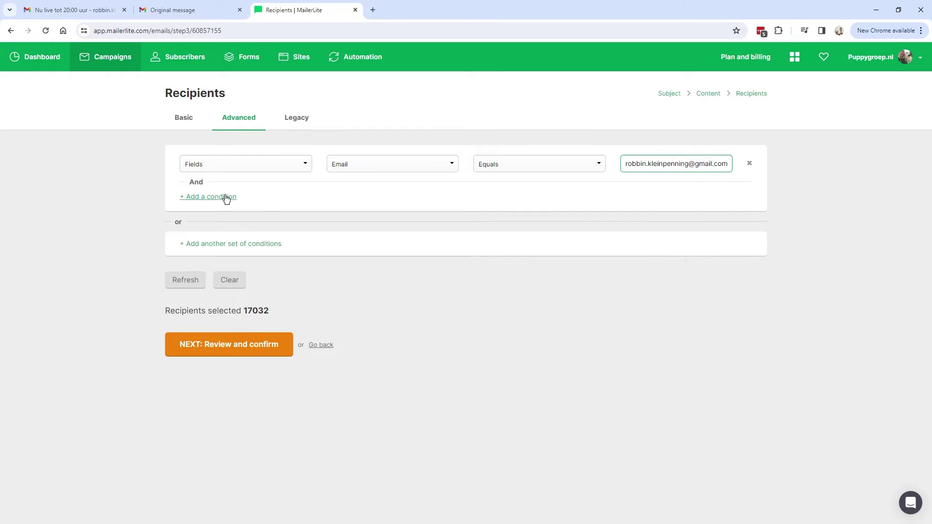
left_click(187, 284)
left_click_drag(191, 283, 156, 316)
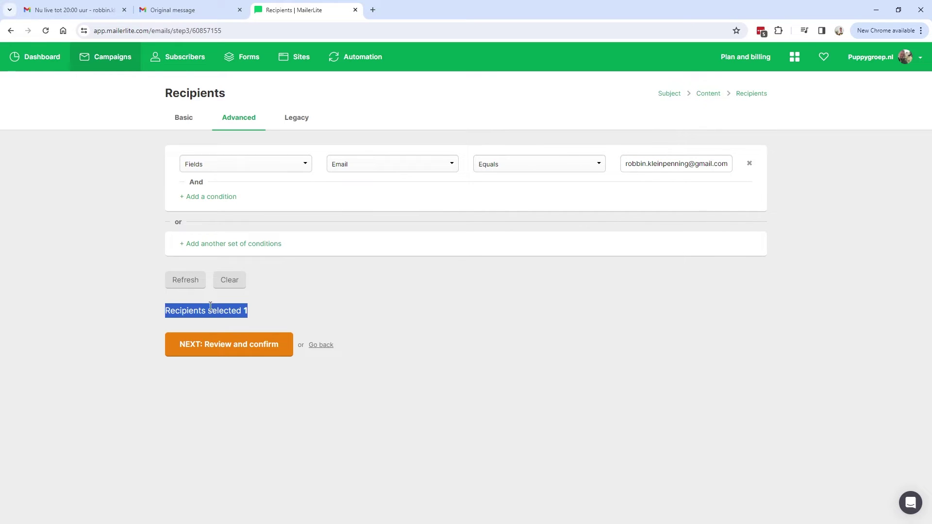
- Review the campaign and continue to scheduling
left_click(238, 350)
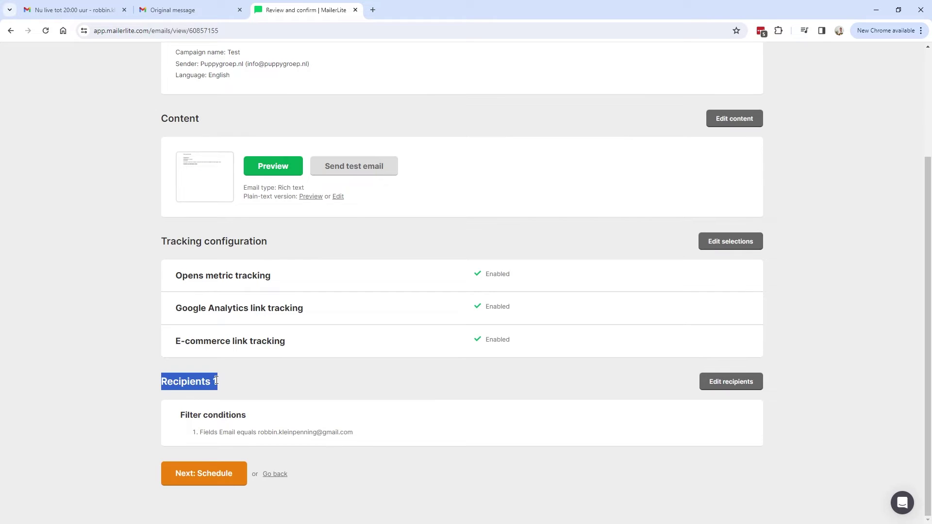
scroll(233, 388, "up", 2)
scroll(249, 398, "down", 2)
left_click(223, 381)
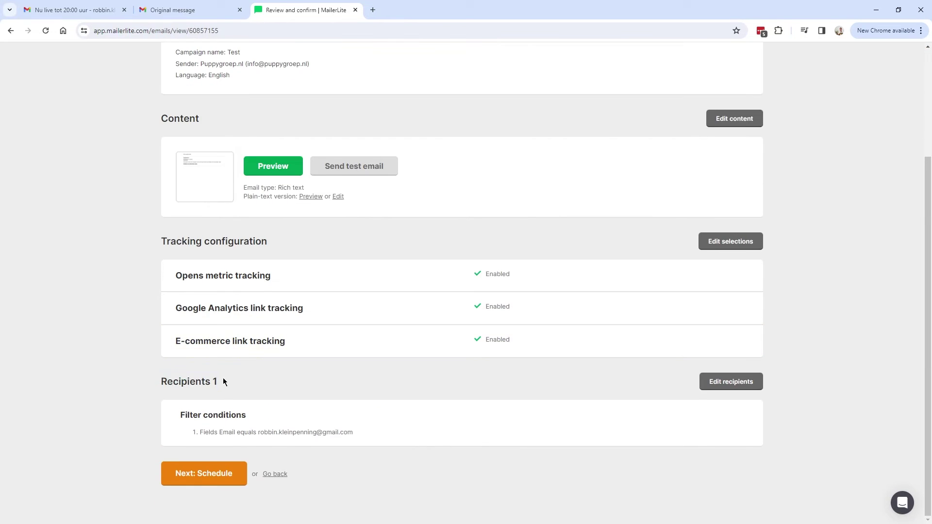
left_click(228, 476)
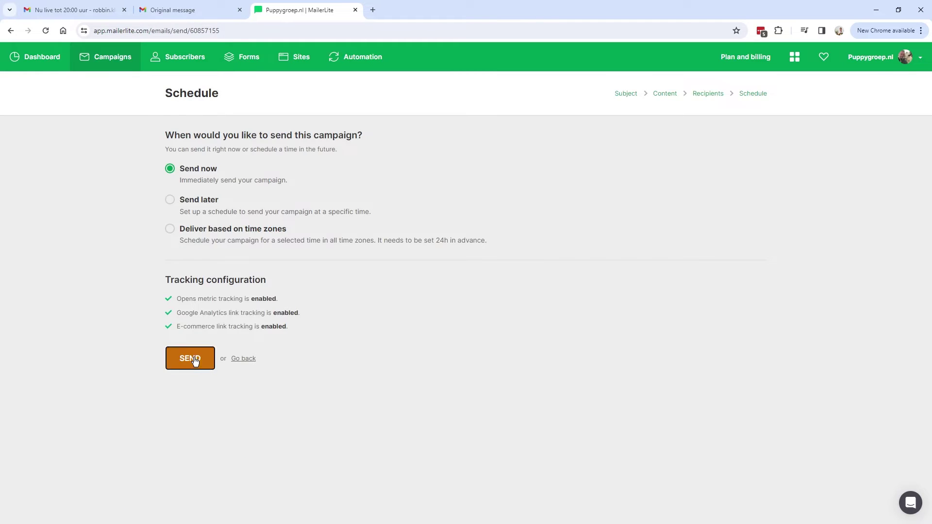
- Send the test campaign and review the earlier Gmail message's mlsend.com sender and signed-by details
left_click(194, 358)
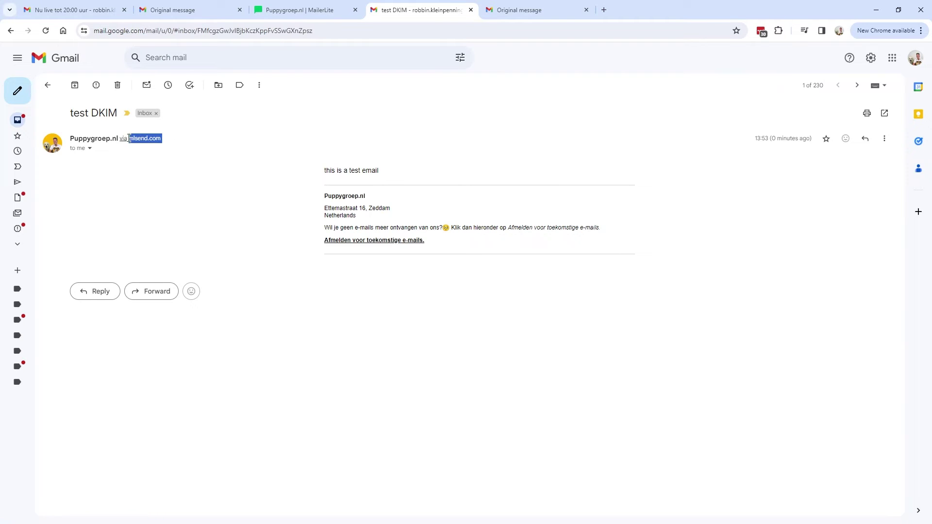
left_click_drag(127, 138, 120, 138)
left_click_drag(176, 140, 132, 141)
left_click(90, 148)
mouse_move(105, 233)
left_mouse_down()
mouse_move(194, 232)
mouse_move(106, 238)
left_mouse_up()
left_click_drag(187, 236, 108, 235)
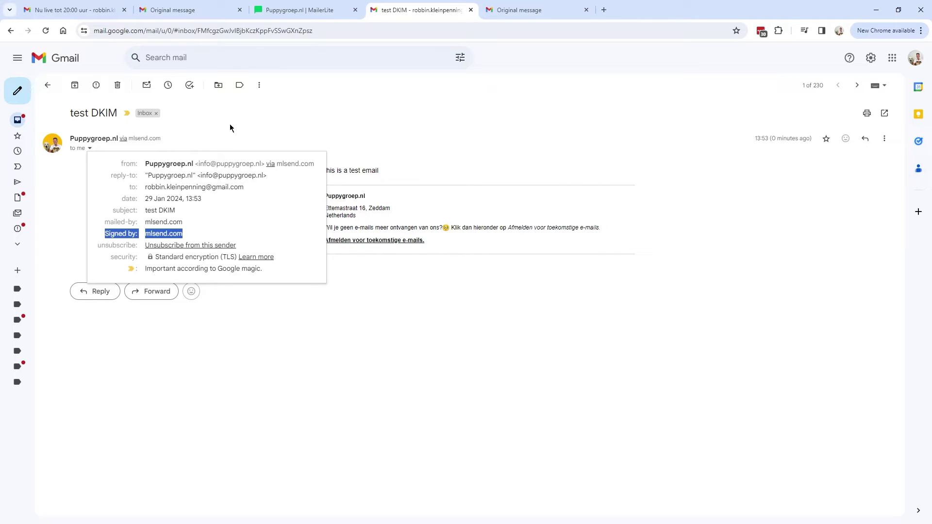
- Check the MailerLite campaign, then go back to the test DKIM conversation for the new message
left_click(273, 10)
left_click(399, 14)
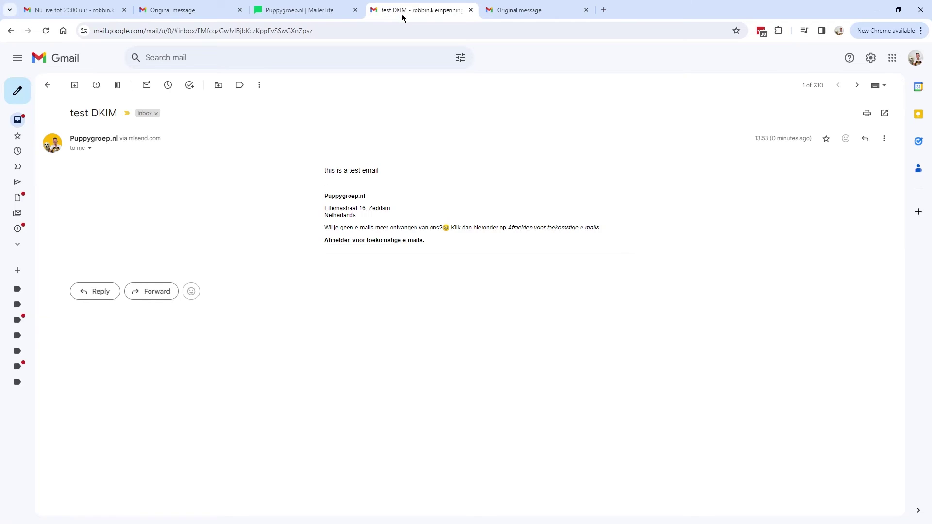
mouse_move(300, 13)
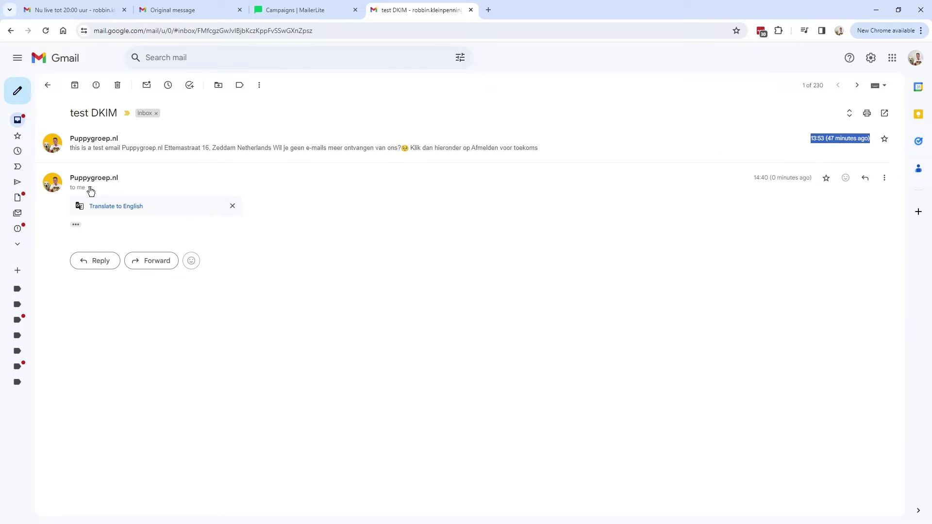
- Expand both test messages and view the newer message's signed-by details
left_click(78, 230)
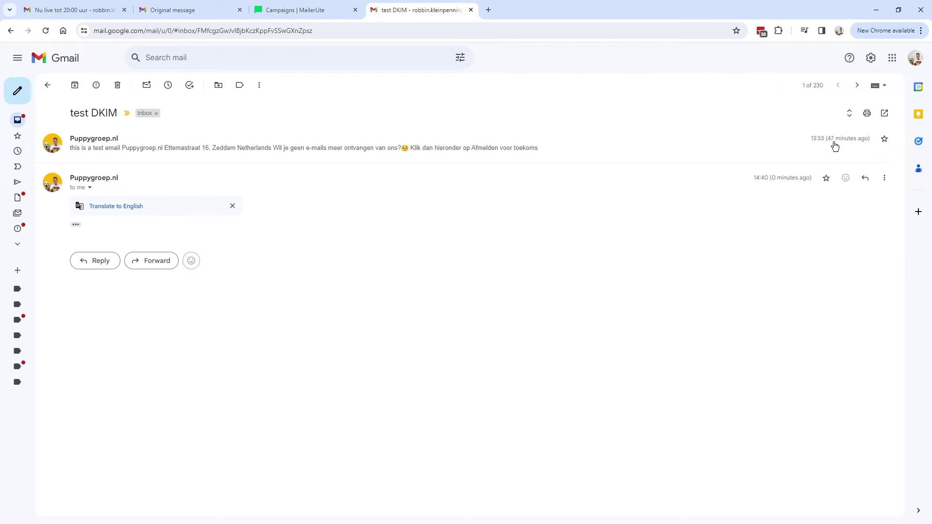
left_click(216, 148)
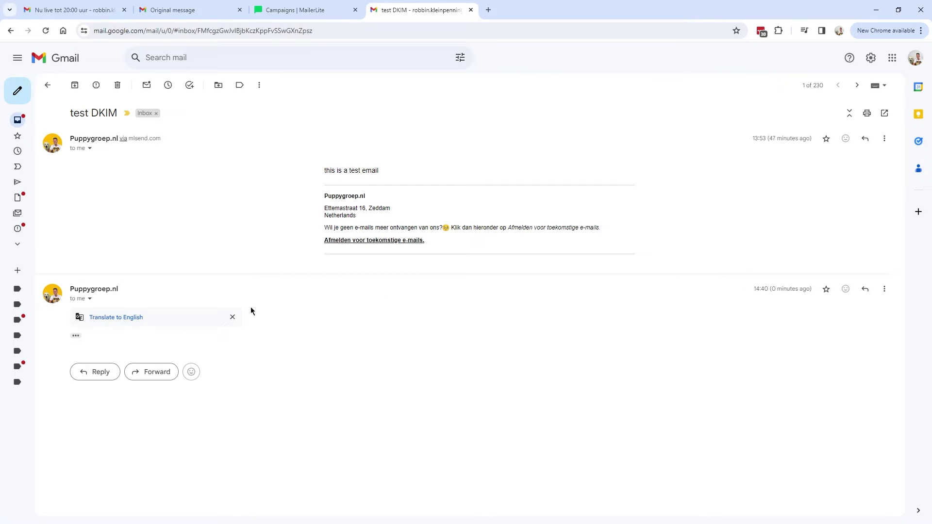
left_click(74, 335)
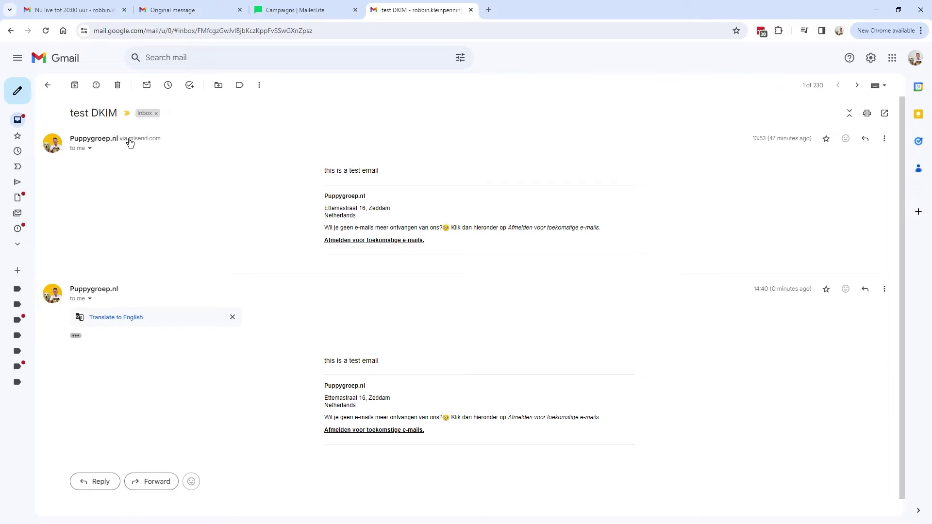
left_click(90, 300)
left_click_drag(106, 382, 199, 387)
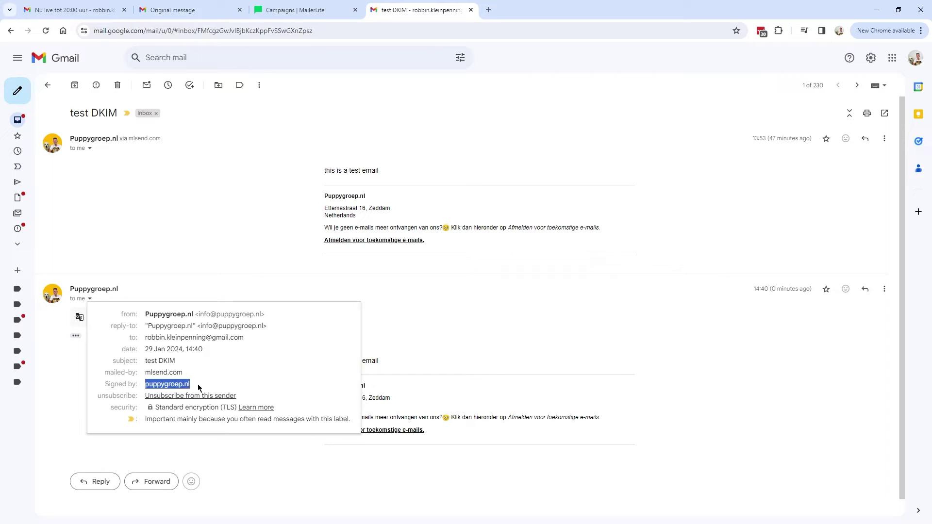
- Compare with the earlier message's sender details, which show signed by mlsend.com
left_click(90, 150)
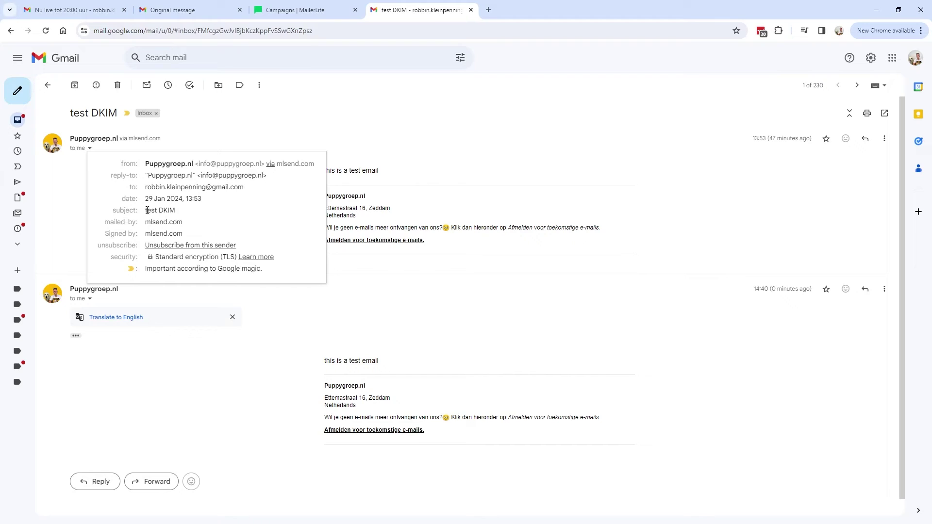
left_click_drag(107, 236, 183, 232)
left_click(184, 234)
left_click_drag(160, 209, 145, 234)
left_click(175, 233)
left_click_drag(104, 234, 190, 236)
left_click(191, 234)
left_click(107, 233)
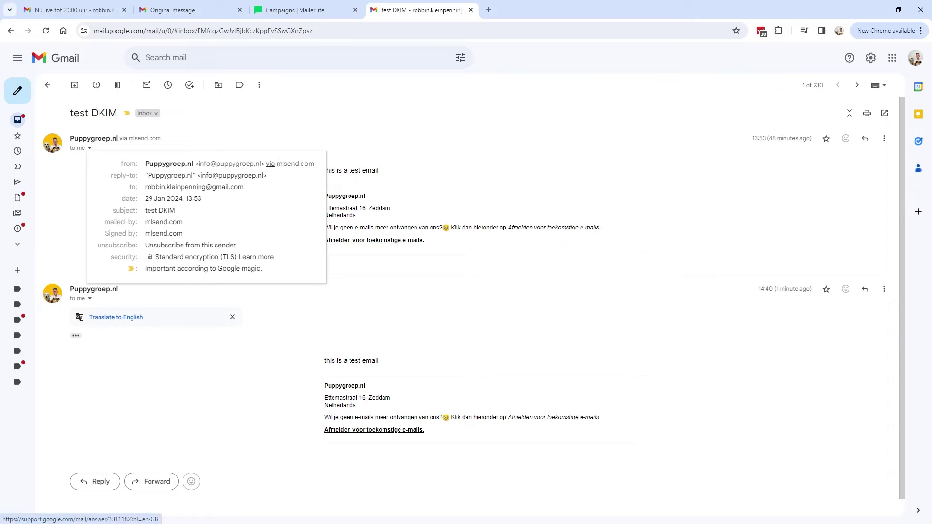
- Open Show original for the newer message, then open the earlier message's more-actions menu
left_click(89, 299)
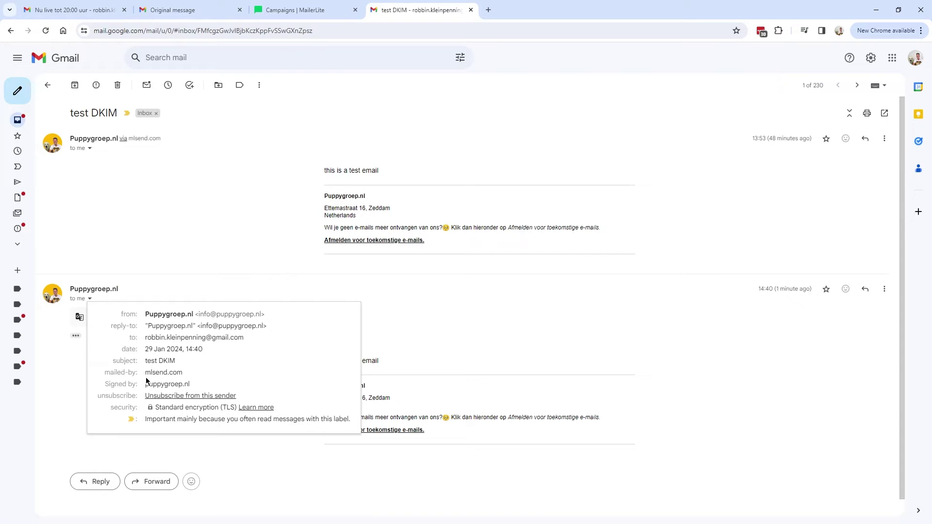
left_click(884, 288)
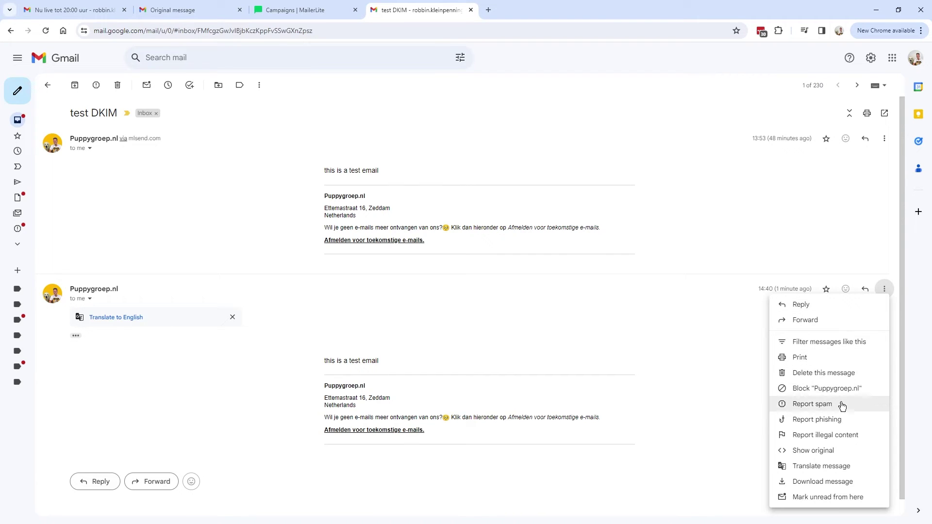
left_click(825, 450)
left_click(431, 10)
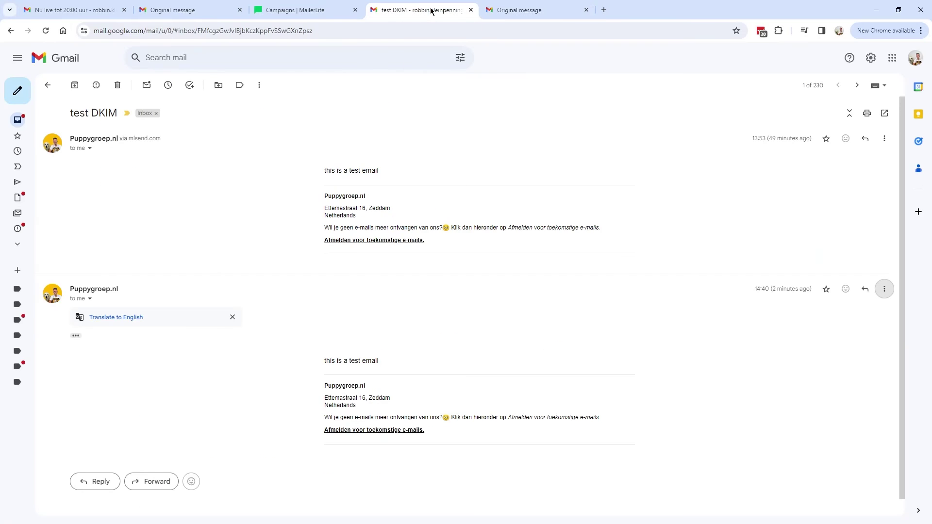
left_click(89, 149)
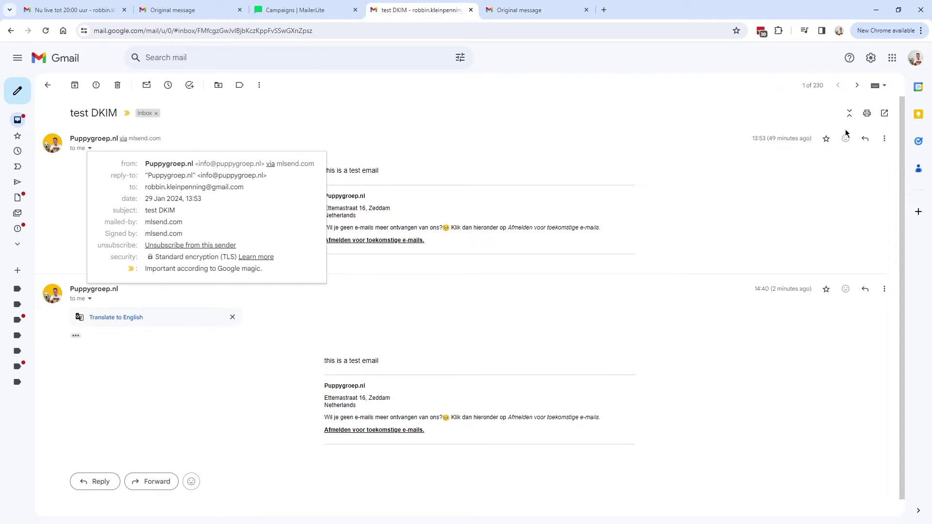
left_click(885, 141)
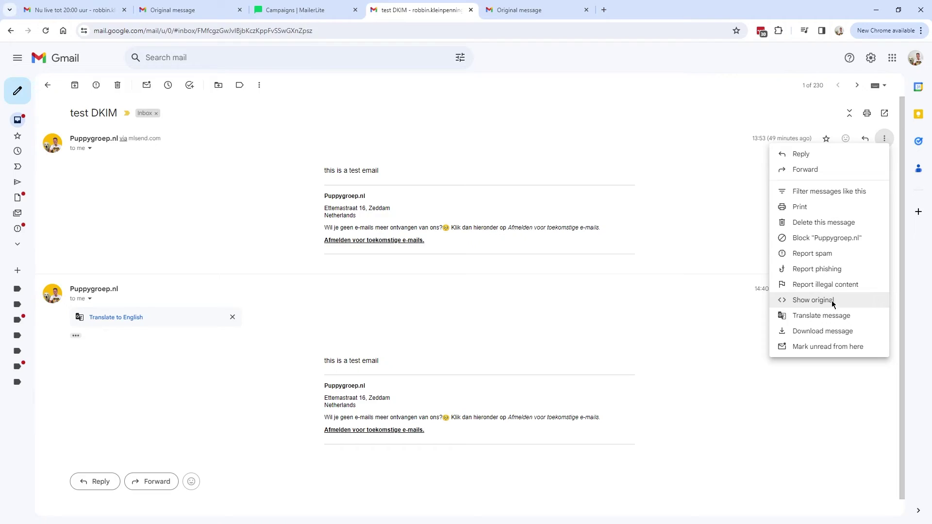
- Compare DKIM in both original sources, with the earlier one passing for mlsend.com, then close them
left_click(831, 302)
left_click_drag(101, 208, 380, 206)
left_click(342, 209)
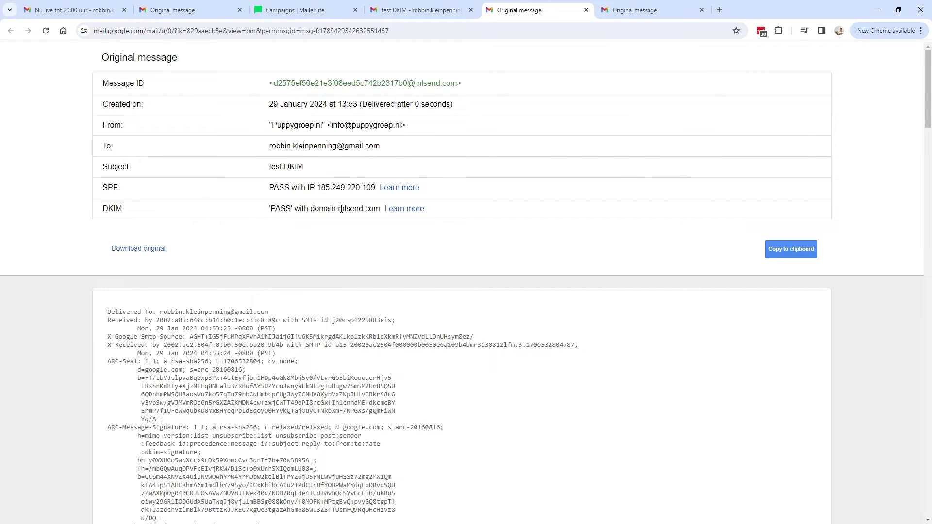
left_click_drag(310, 210, 263, 214)
left_click(636, 13)
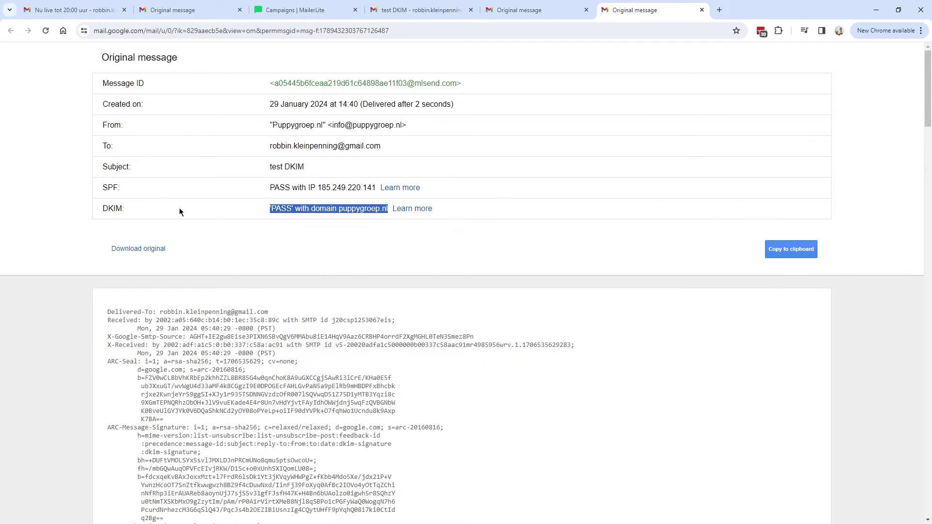
key("ctrl+w")
key("ctrl+w")
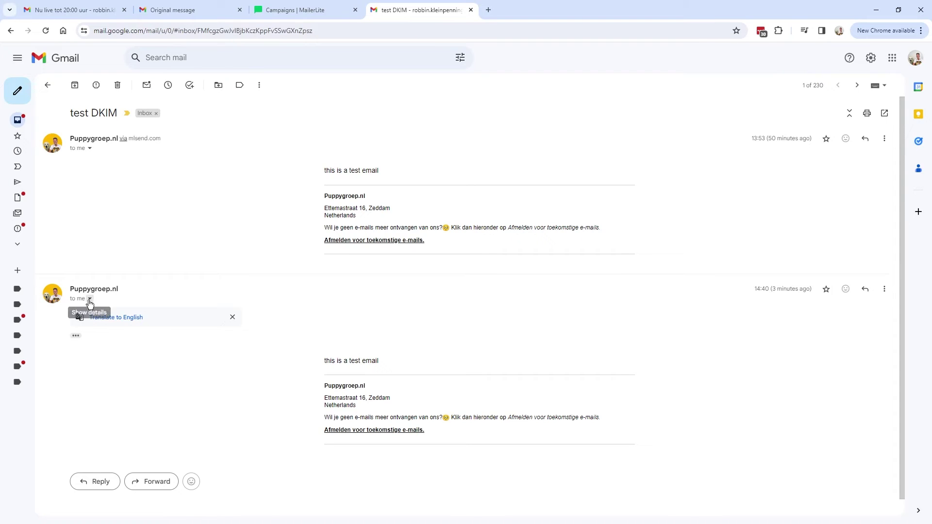
- Confirm the newer message is signed by puppygroep.nl but mailed by mlsend.com, then return to MailerLite
left_click(90, 299)
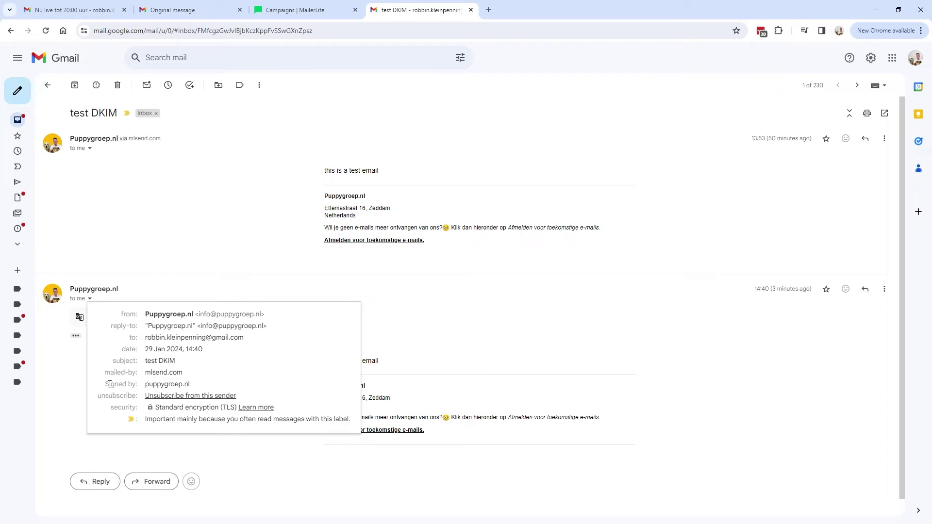
mouse_move(104, 384)
left_mouse_down()
mouse_move(195, 384)
mouse_move(107, 381)
left_mouse_up()
left_click(206, 386)
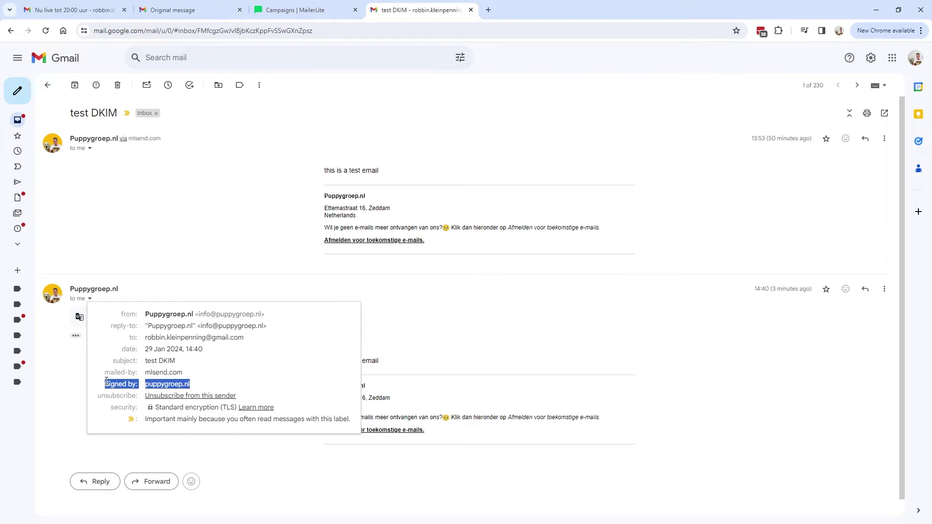
left_click(108, 381)
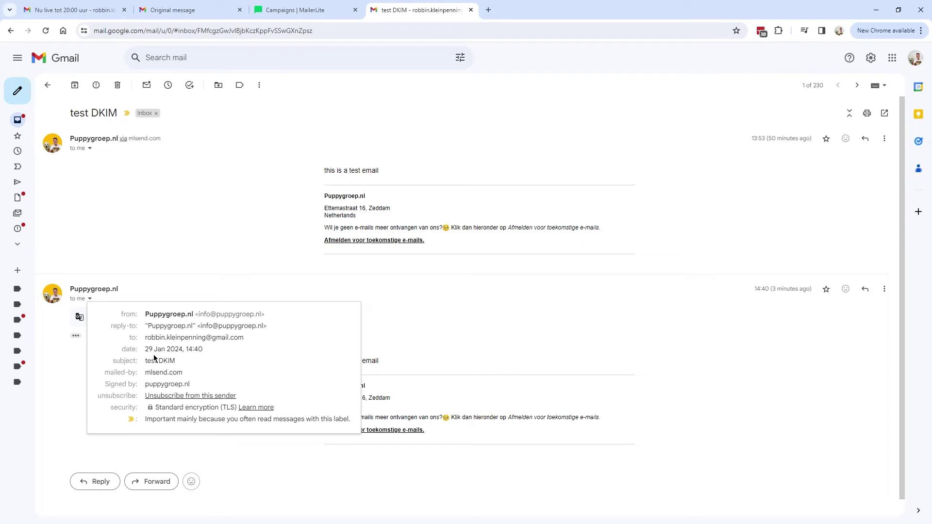
left_click_drag(103, 373, 185, 373)
left_click(158, 373)
left_click_drag(104, 372, 190, 374)
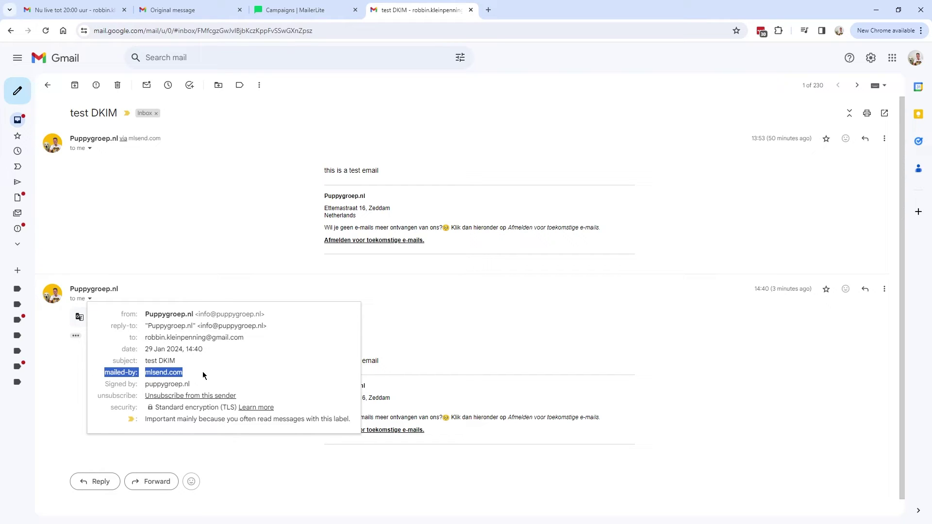
left_click(299, 15)
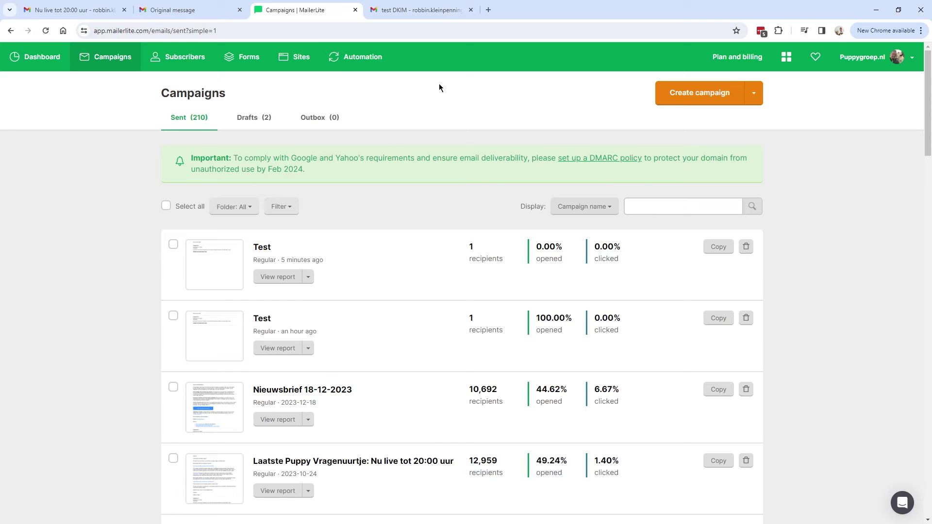
- Open the sending domain settings, start adding a custom domain, and recheck Gmail's mailed-by mlsend.com line
left_click(868, 58)
left_click(852, 133)
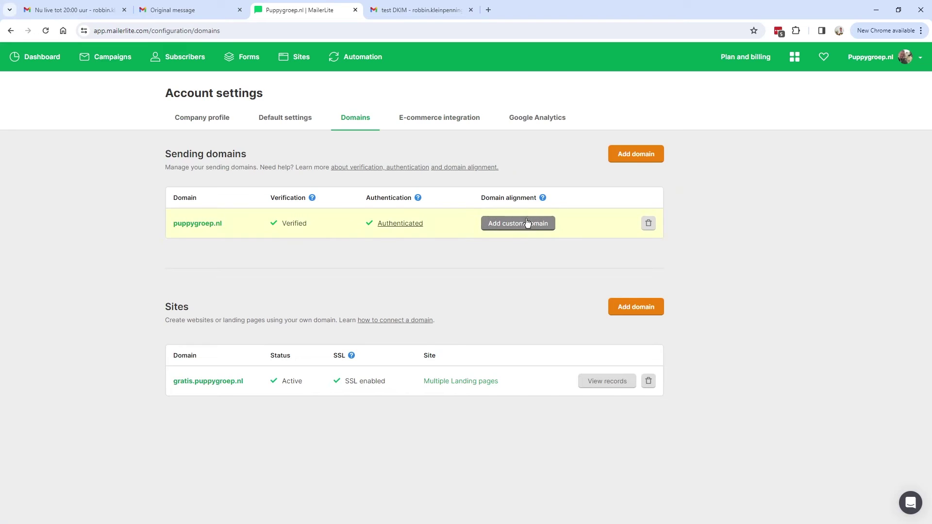
left_click(520, 228)
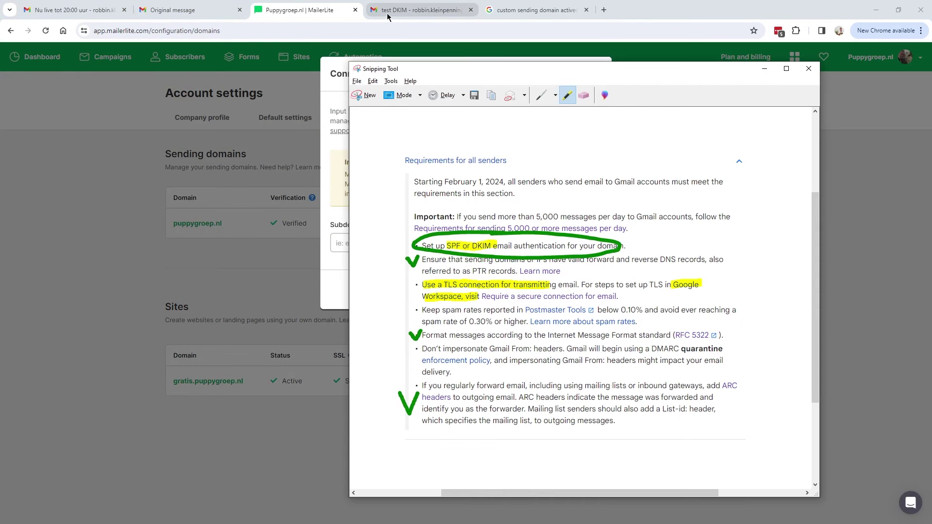
left_click(388, 15)
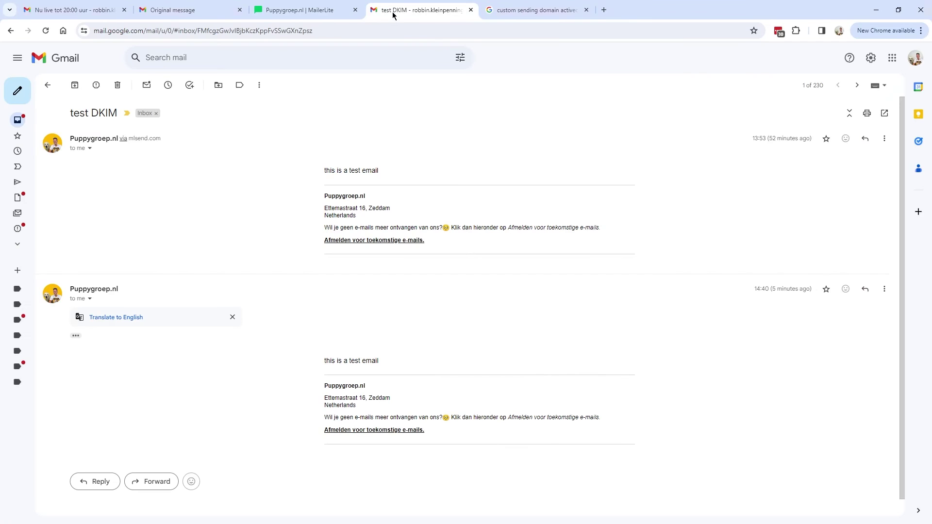
left_click(89, 299)
mouse_move(183, 373)
left_mouse_down()
mouse_move(102, 375)
mouse_move(193, 378)
left_mouse_up()
left_click(110, 372)
left_click(299, 11)
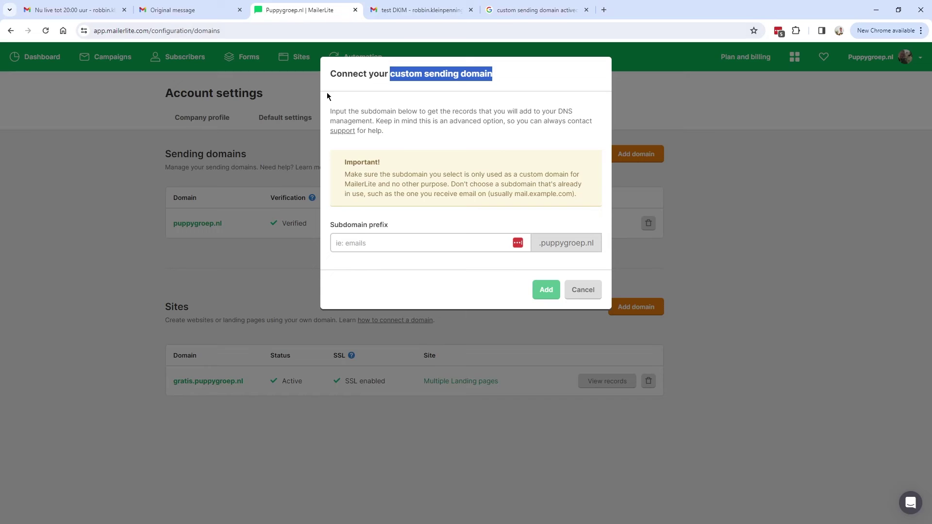
left_click_drag(330, 74, 492, 95)
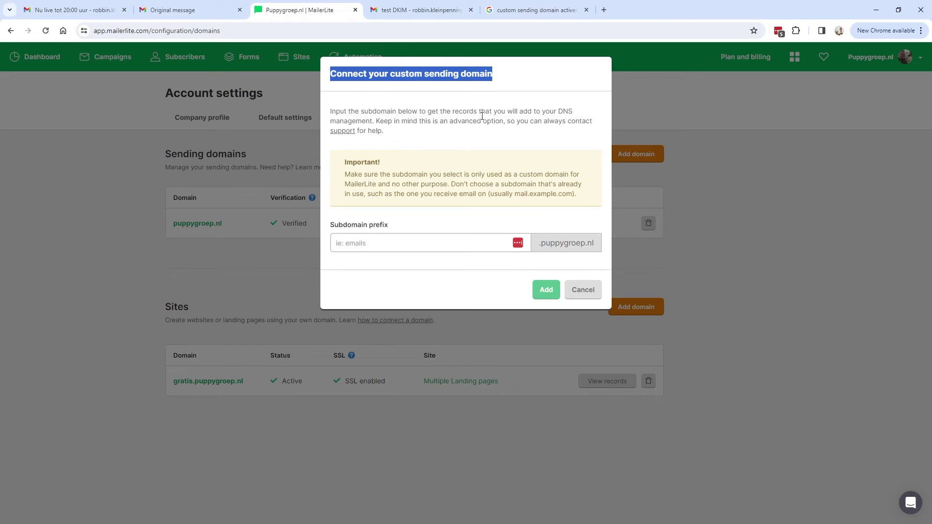
left_click(405, 19)
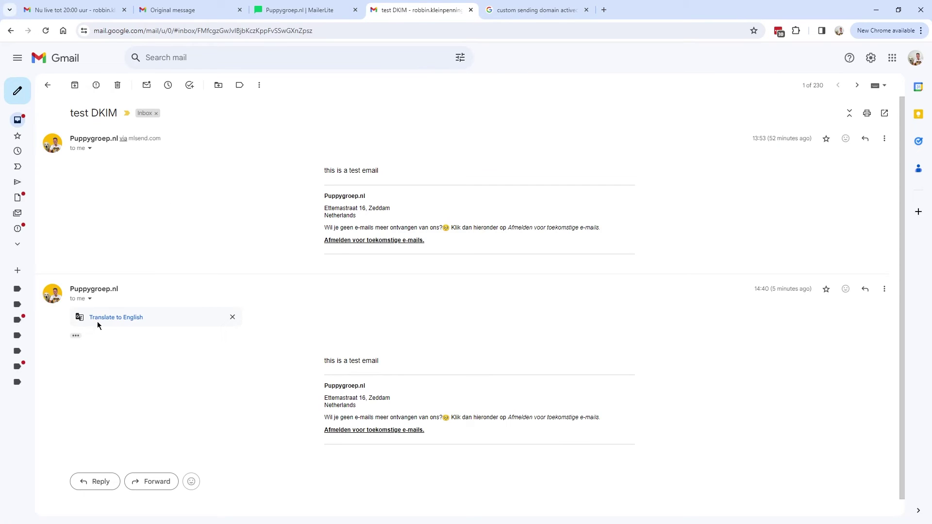
left_click(90, 299)
- Tick off the SPF or DKIM requirement on the annotated Gmail sender requirements screenshot
key("alt+Tab")
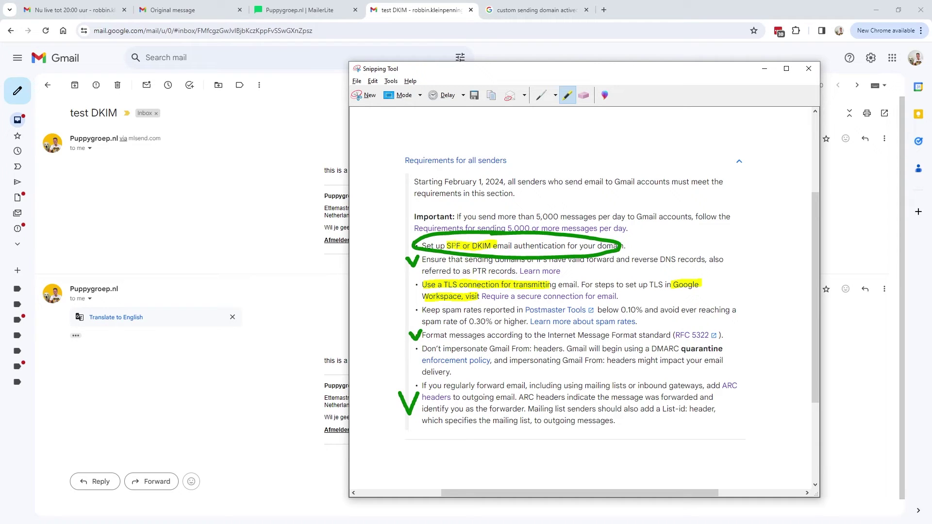
left_click(541, 95)
left_click_drag(500, 239, 501, 243)
left_click_drag(391, 236, 408, 233)
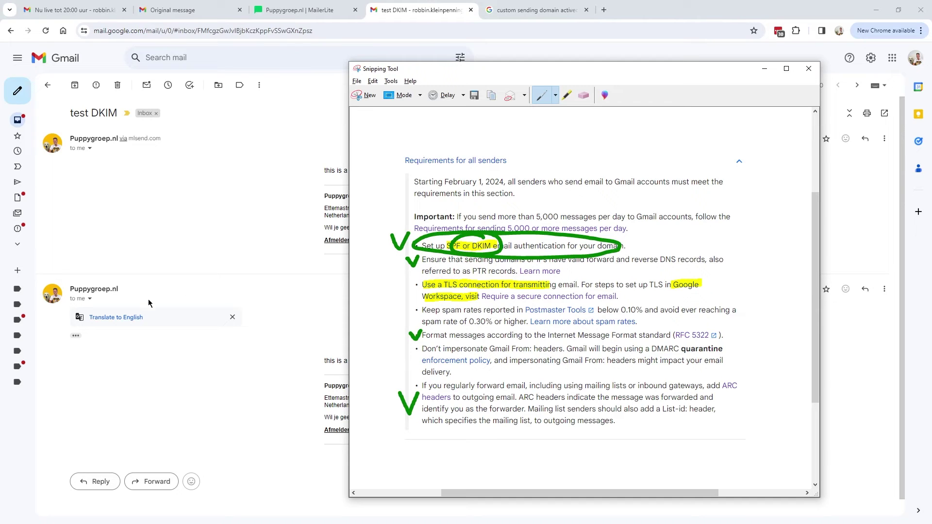
left_click(90, 298)
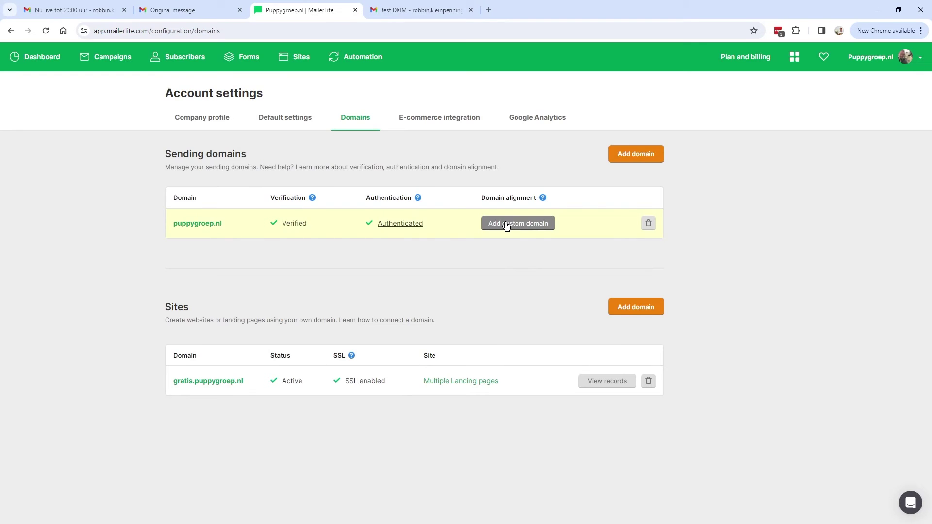
- Open the puppygroep.nl custom sending domain dialog and read its warning against using mail-receiving subdomains
left_click(530, 224)
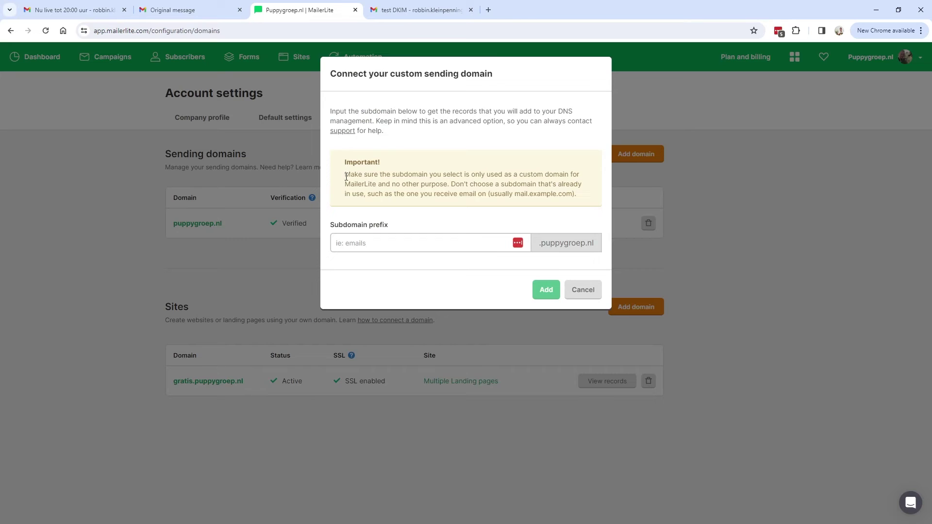
left_click_drag(346, 176, 498, 173)
left_click(361, 246)
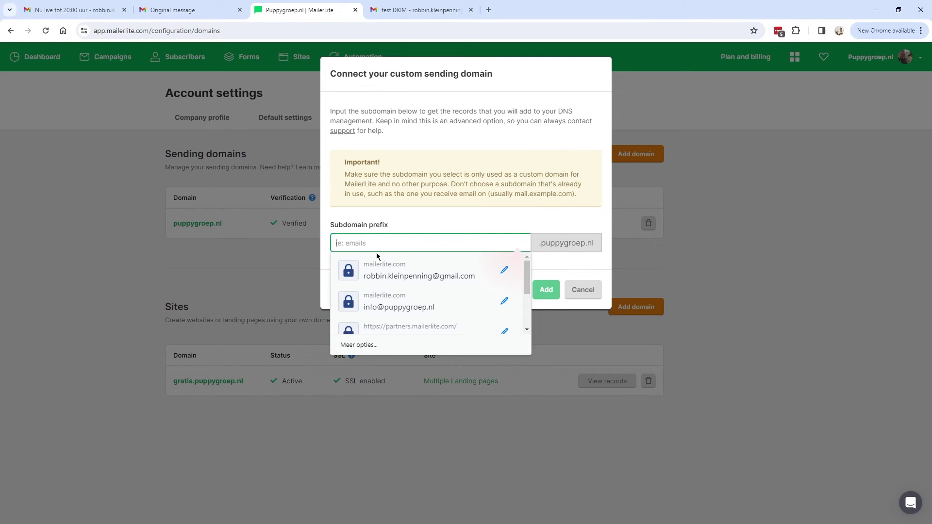
left_click(334, 226)
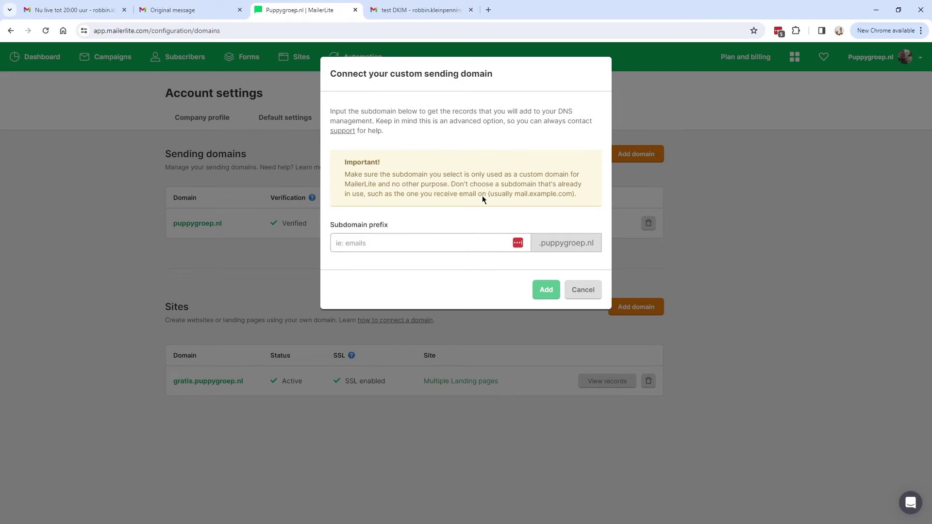
left_click_drag(382, 175, 581, 174)
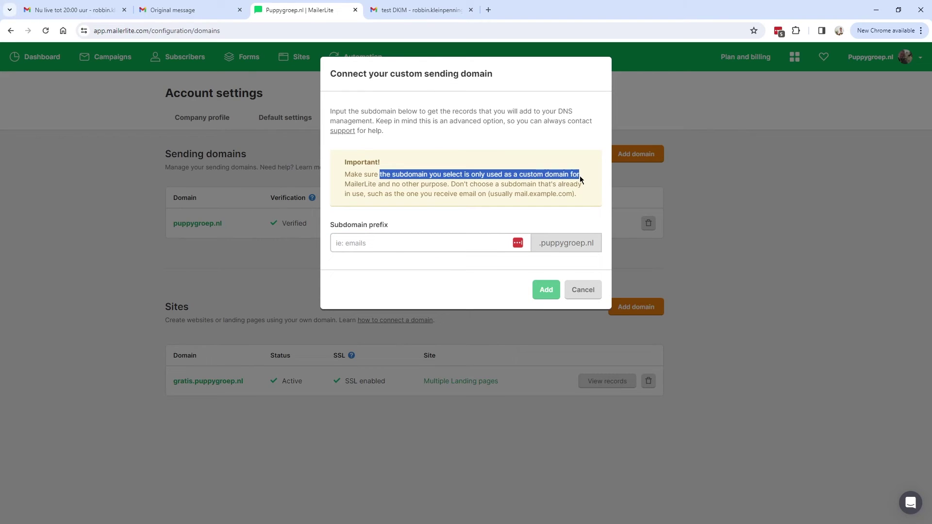
left_click_drag(466, 175, 574, 174)
left_click_drag(350, 185, 579, 185)
left_click_drag(367, 193, 498, 193)
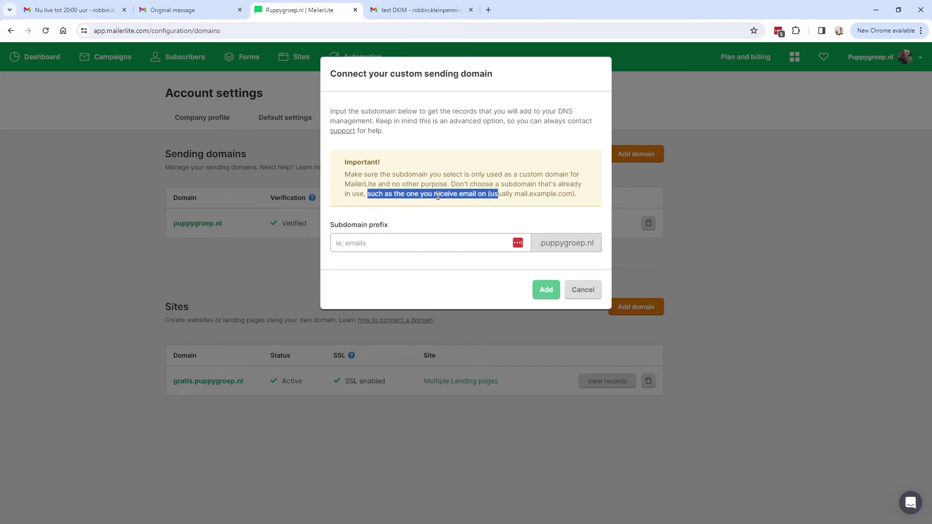
left_click_drag(514, 194, 550, 194)
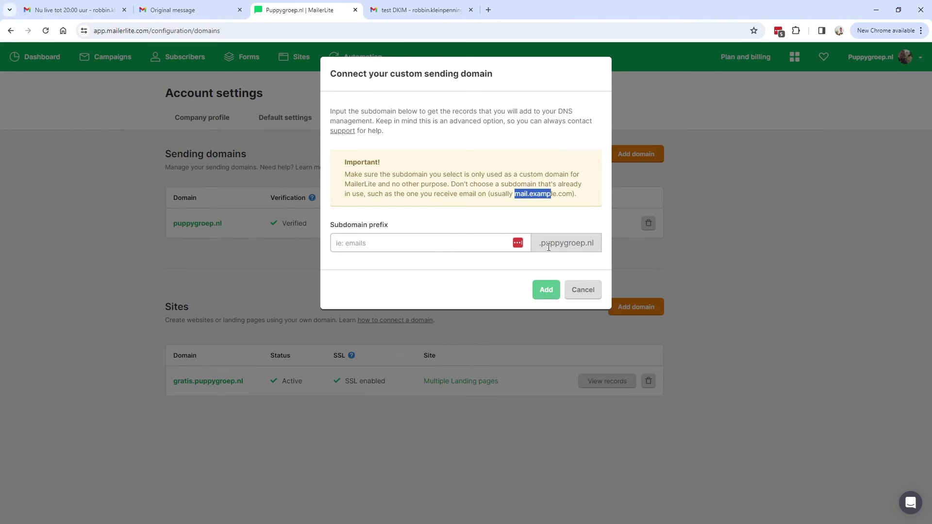
left_click(488, 9)
- Go to cloudflare.com, log in, reach the puppygroep.nl DNS records, then return to MailerLite's dialog
type("cloudflare.com")
key("Return")
left_click(771, 83)
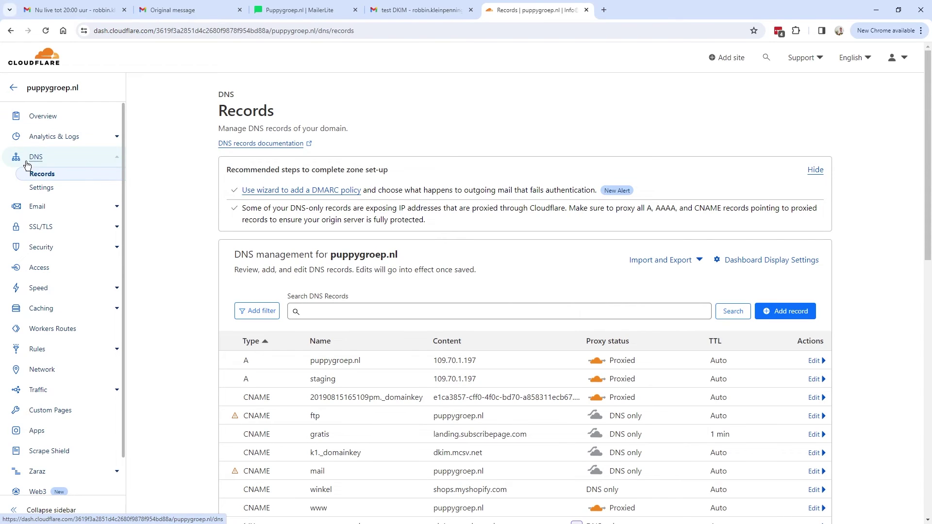
scroll(311, 272, "down", 5)
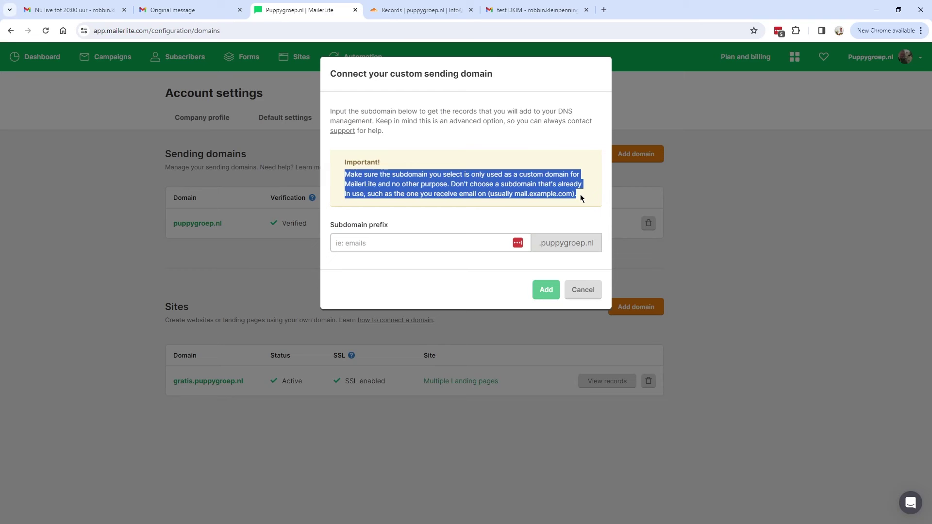
left_click(375, 236)
left_click(415, 11)
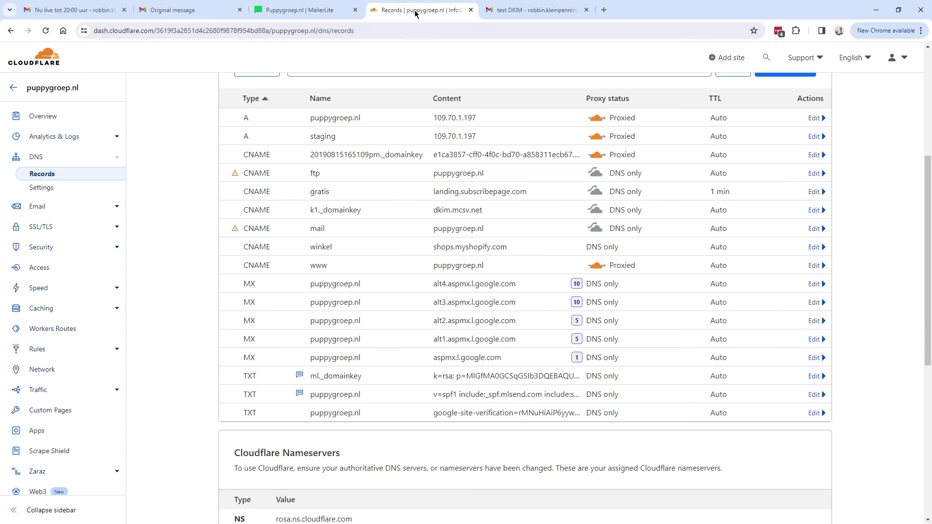
left_click(301, 10)
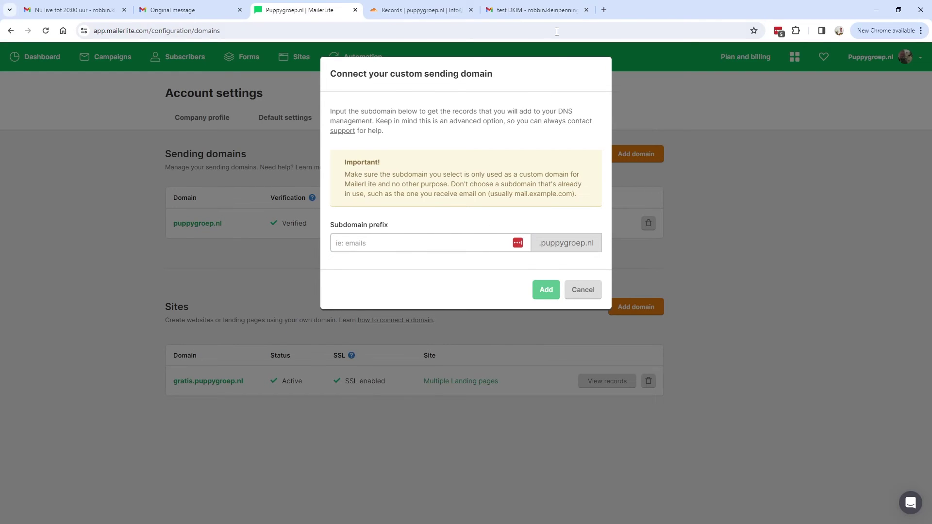
left_click(529, 10)
- Enter 'info' as the subdomain prefix and submit it to list the info.puppygroep.nl records
left_click(90, 299)
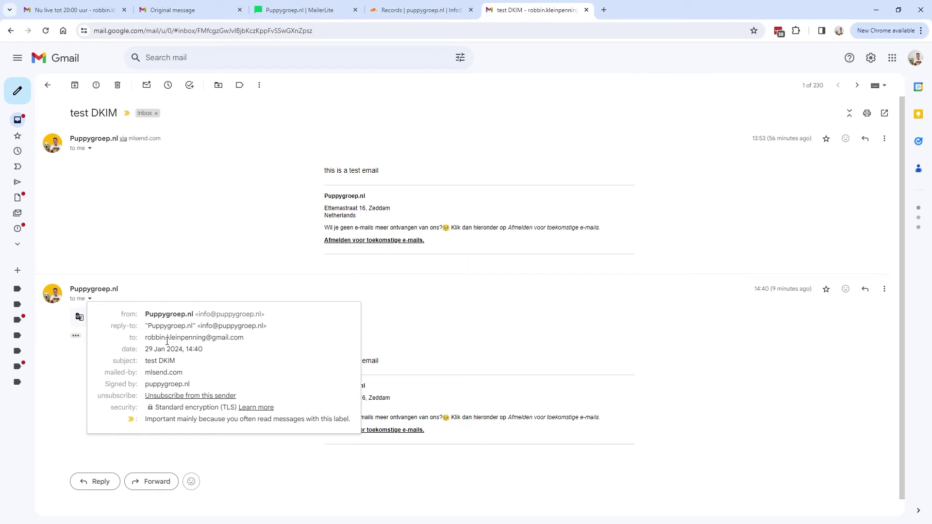
mouse_move(145, 372)
left_mouse_down()
mouse_move(187, 375)
mouse_move(144, 374)
left_mouse_up()
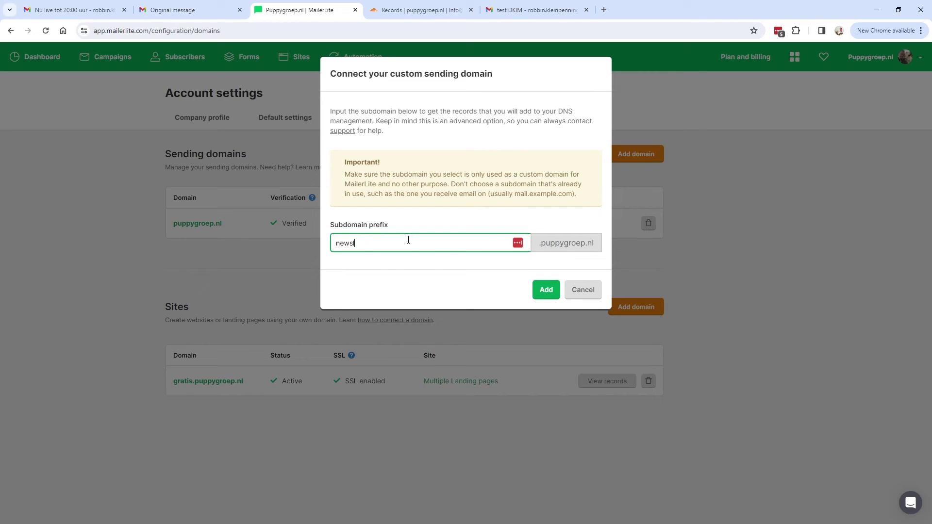
type("etter")
key("BackSpace")
key("BackSpace")
key("BackSpace")
key("BackSpace")
type("info")
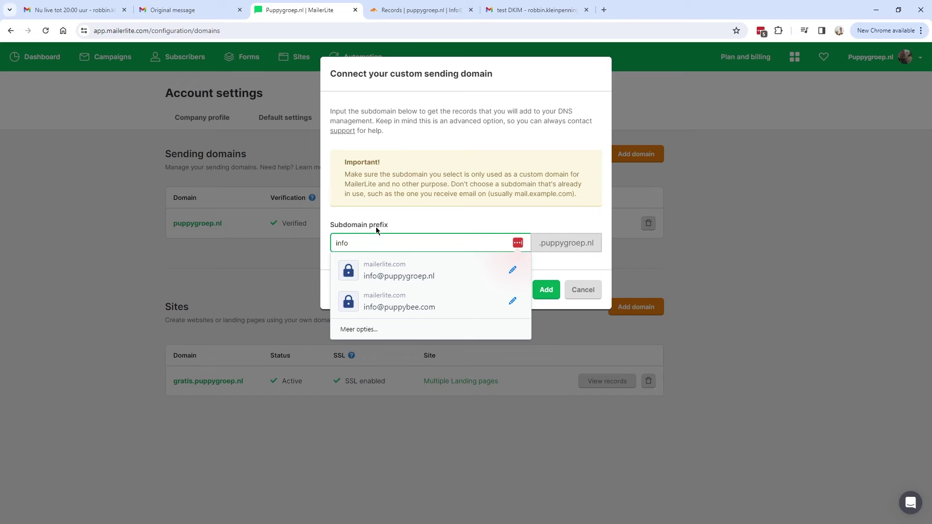
left_click_drag(546, 289, 571, 148)
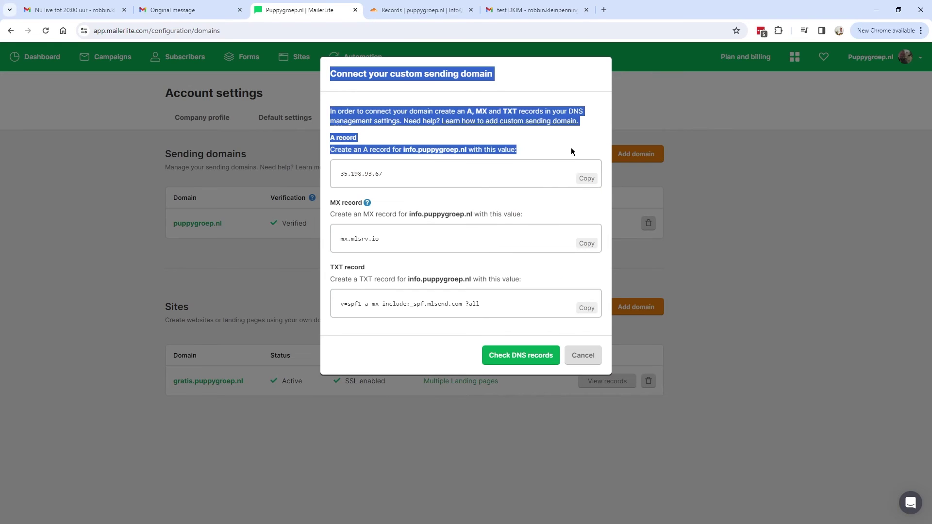
left_click(516, 152)
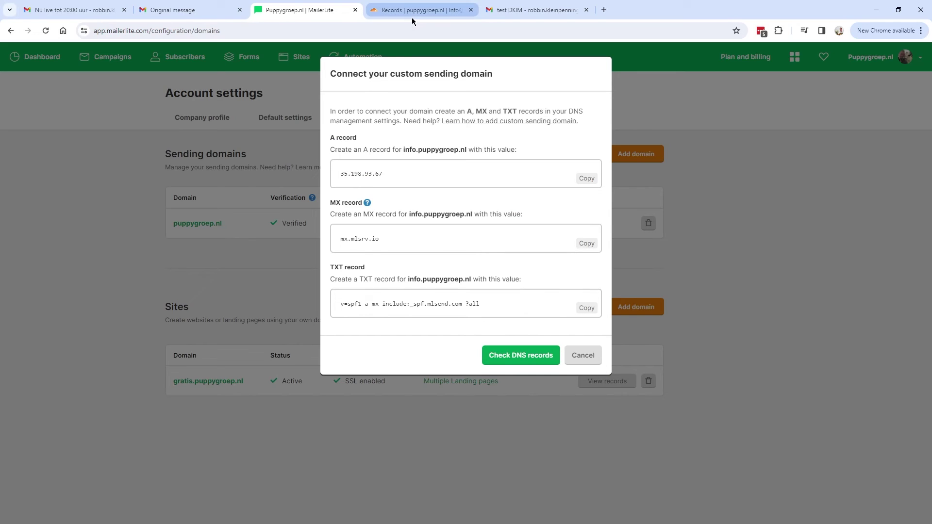
left_click_drag(404, 149, 469, 151)
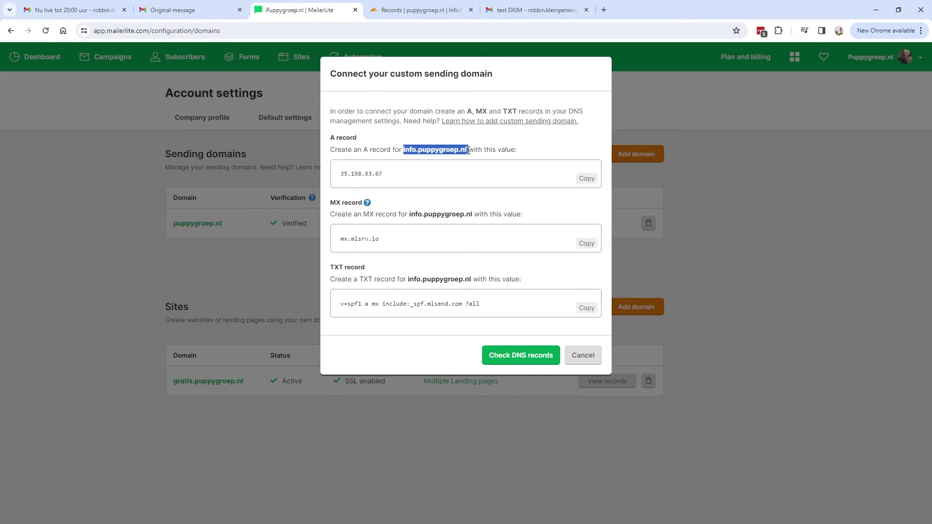
- Switch to Cloudflare's DNS records and start adding a new record
left_click(416, 10)
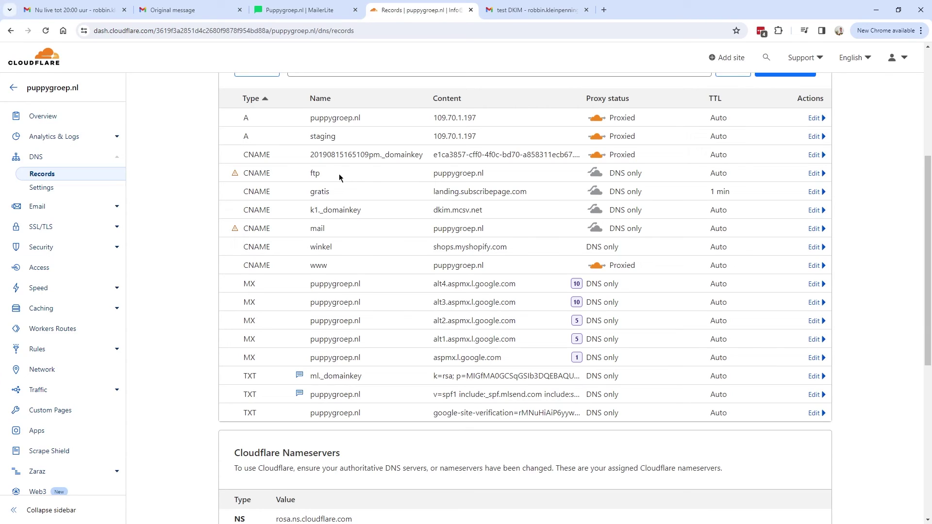
scroll(283, 127, "up", 3)
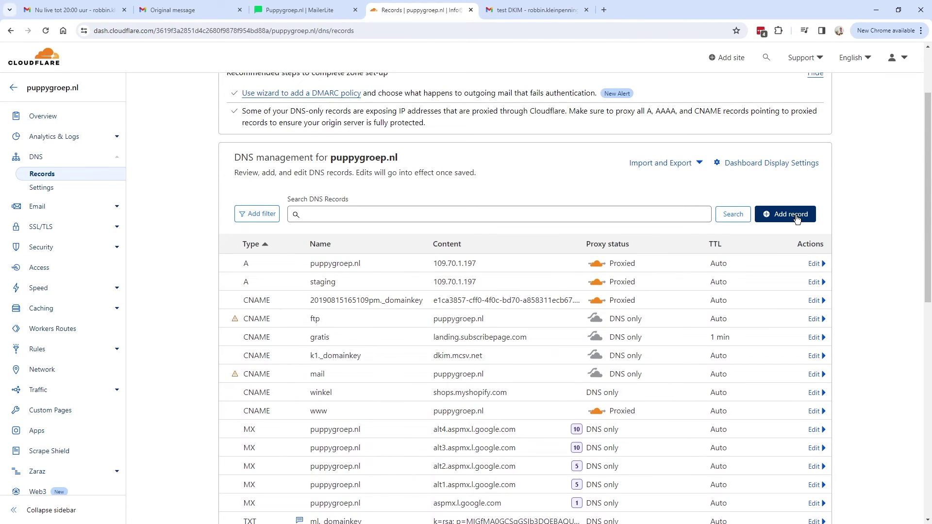
left_click(796, 219)
- Set the new Cloudflare record to type A named info, checking the host name against MailerLite
left_click(318, 9)
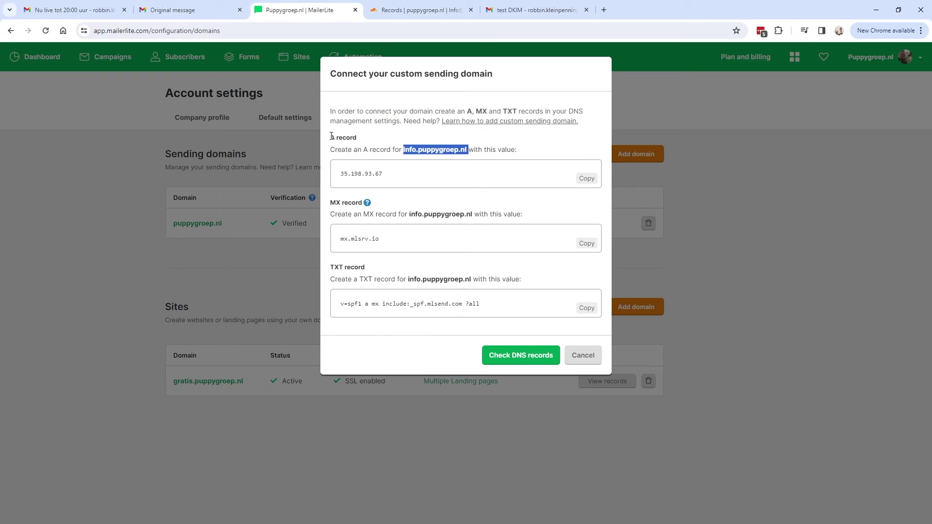
left_click_drag(330, 137, 358, 138)
left_click(389, 12)
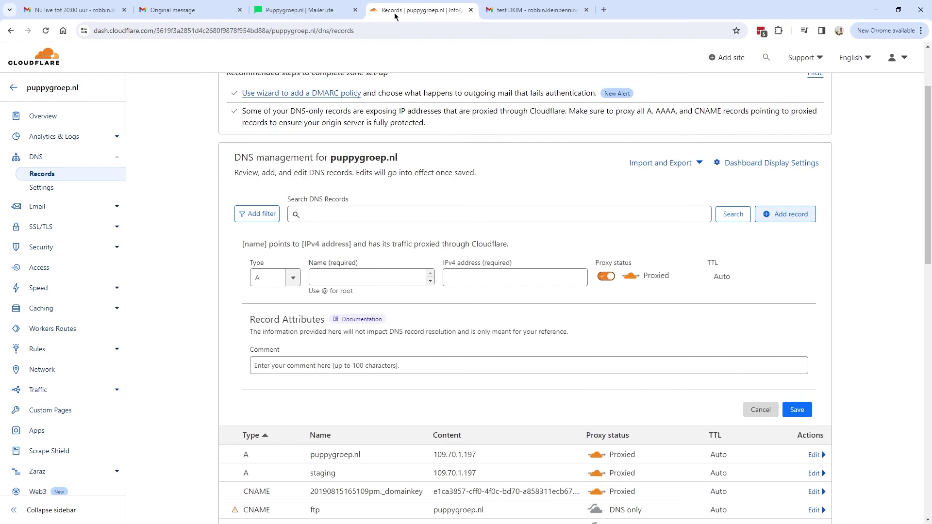
left_click(272, 277)
left_click(271, 307)
left_click(372, 278)
type("ifno")
left_click_drag(241, 243, 310, 244)
left_click(340, 11)
left_click_drag(418, 150, 468, 150)
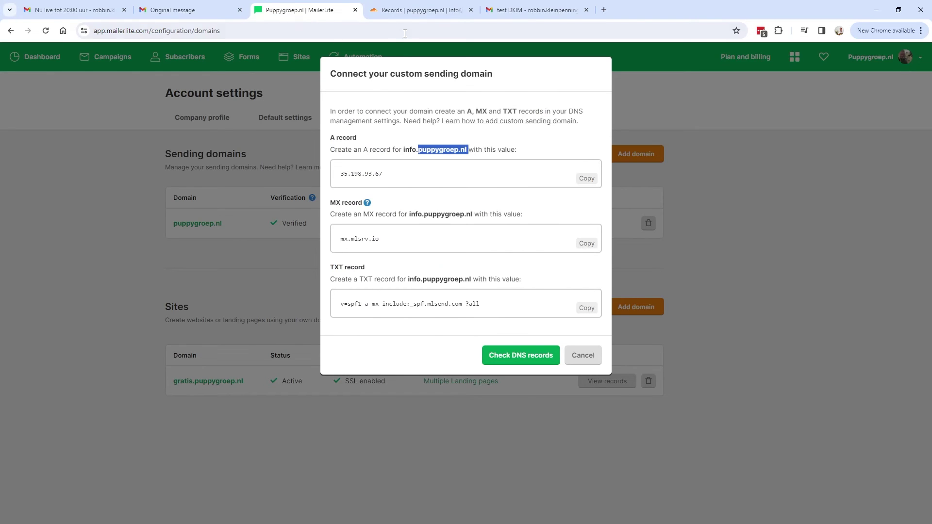
left_click(417, 10)
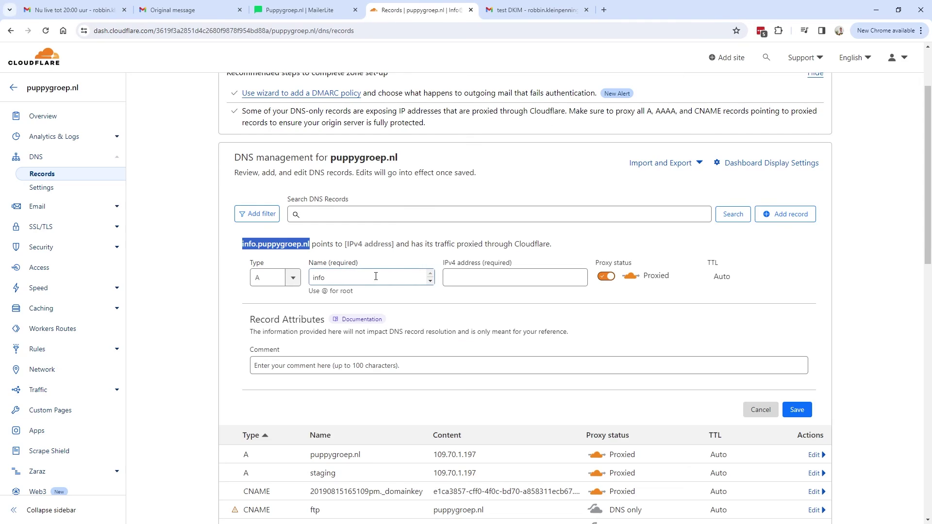
- Paste 35.198.93.67 from MailerLite as the IPv4 address, set DNS only, and save
left_click(495, 273)
left_click(306, 10)
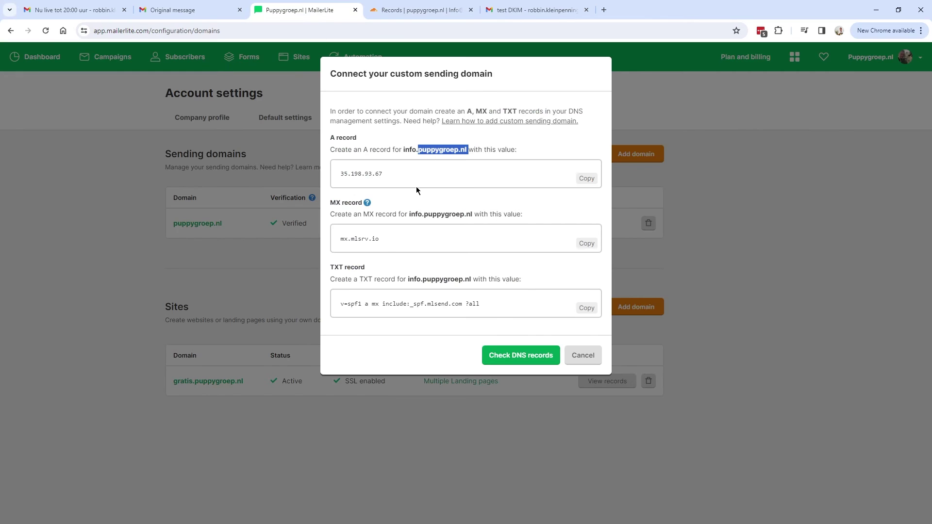
left_click(589, 181)
left_click(421, 11)
key("ctrl+v")
double_click(485, 279)
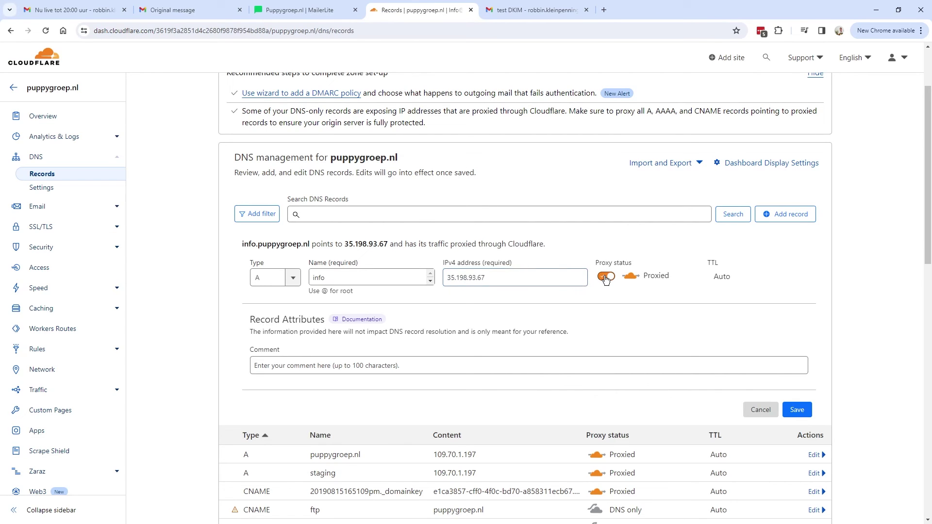
left_click(606, 278)
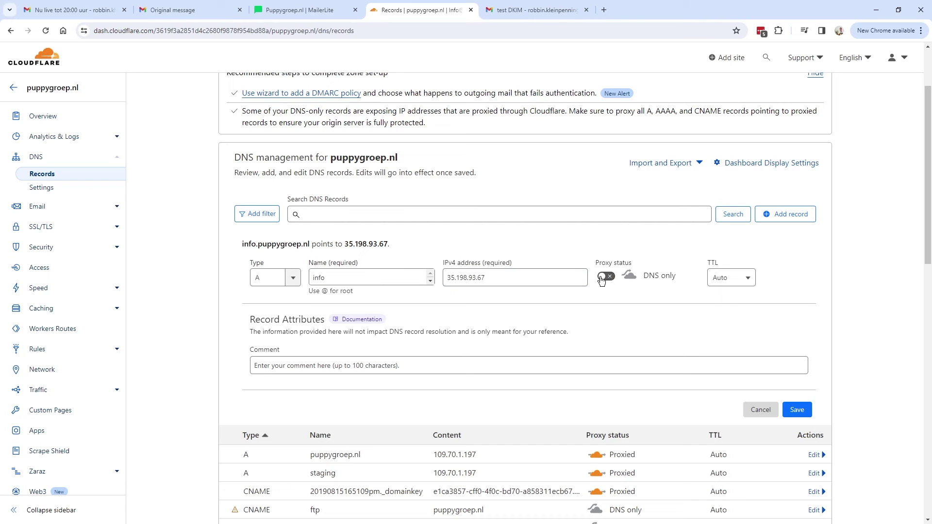
left_click_drag(642, 275, 682, 281)
left_click(796, 410)
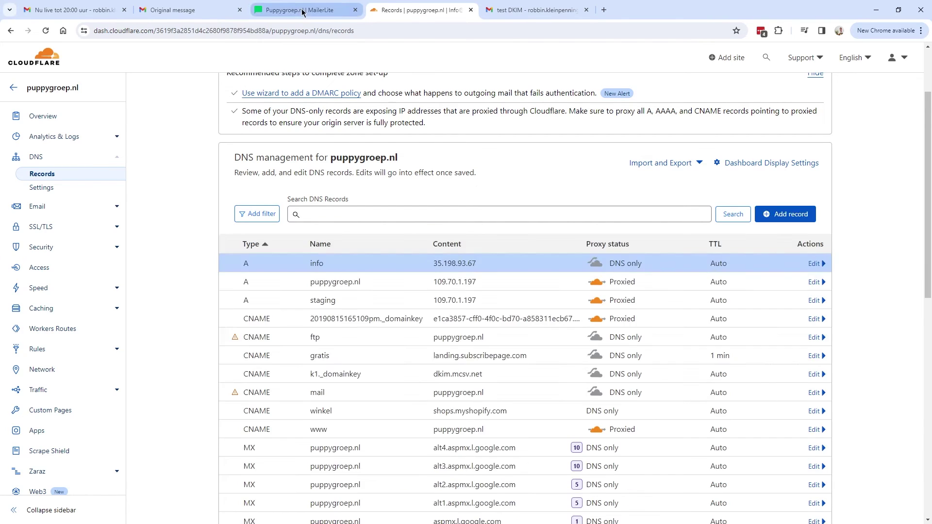
left_click(299, 9)
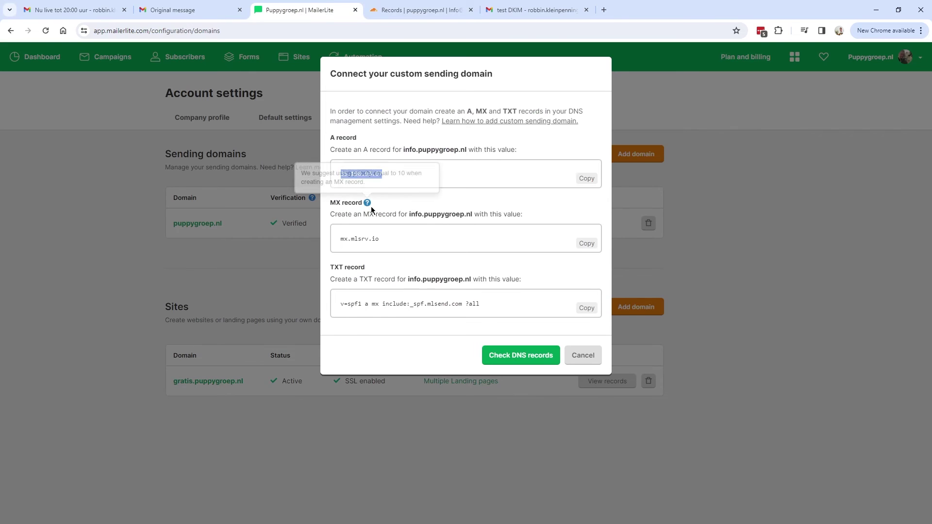
- Copy the MX value mx.mlsrv.io and start a new record in Cloudflare
left_click(586, 243)
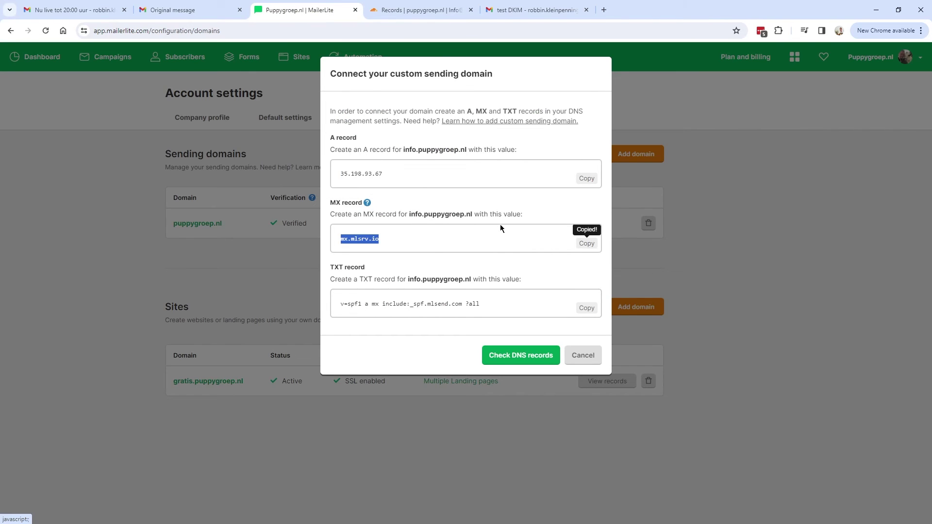
left_click_drag(329, 204, 357, 201)
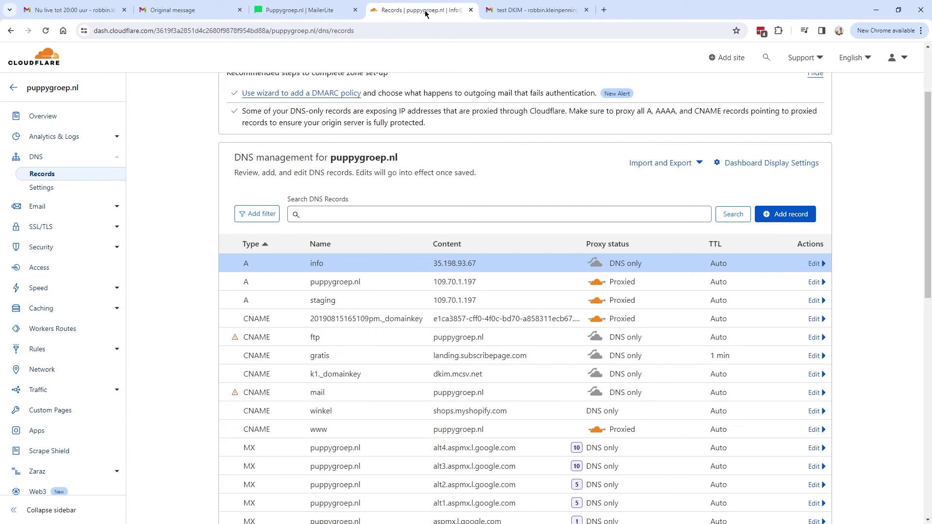
left_click(785, 214)
- Fill in an MX record named info with mail server mx.mlsrv.io and comment 'Custom mailing server Mailerlite'
left_click(271, 277)
scroll(272, 321, "down", 3)
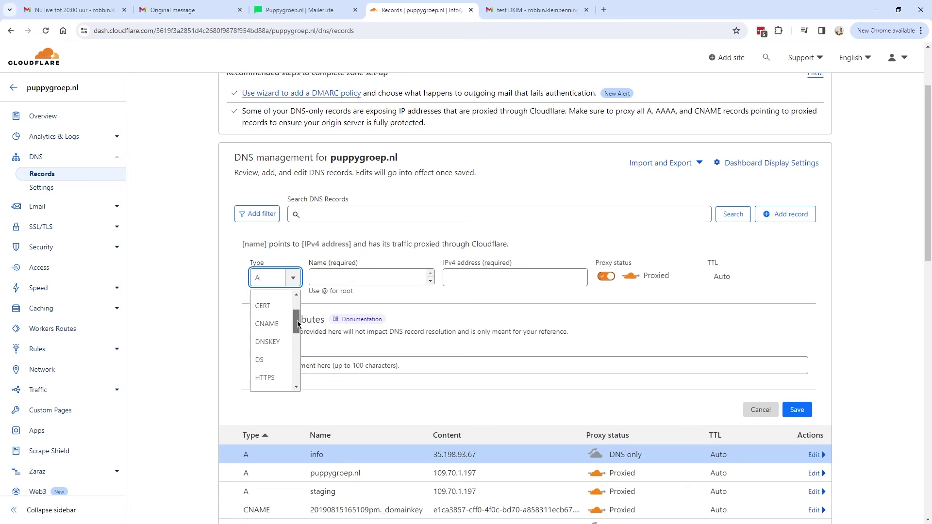
left_click(262, 328)
left_click(333, 282)
type("info")
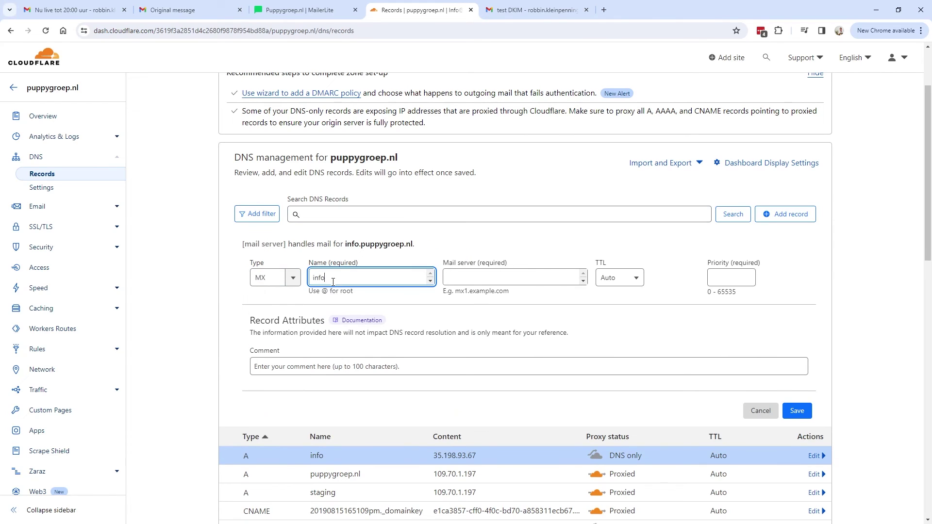
left_click(552, 271)
key("ctrl+v")
key("ctrl+a")
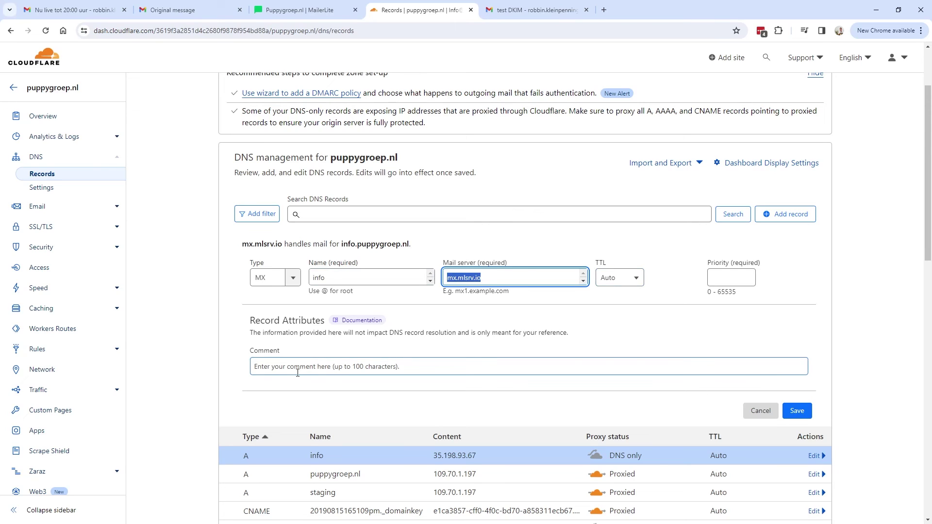
left_click(279, 373)
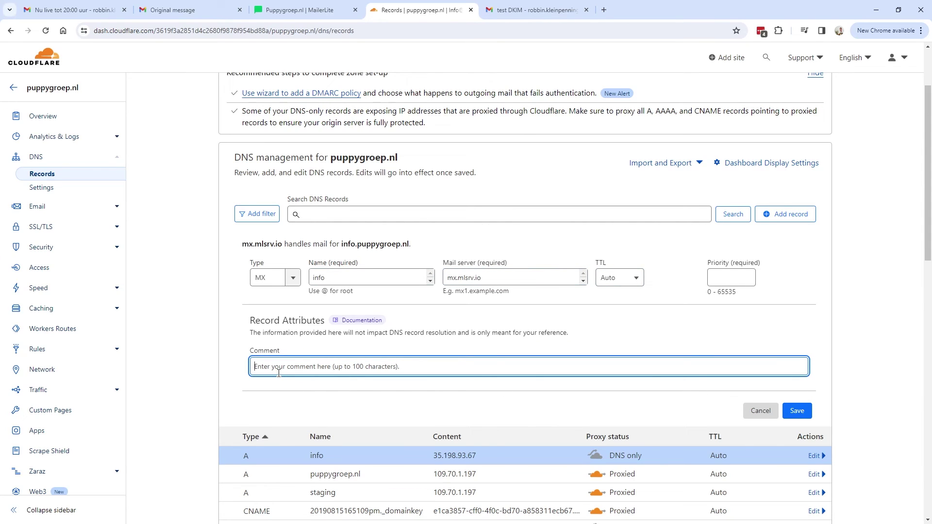
type("Custom mailing server Mailerlite")
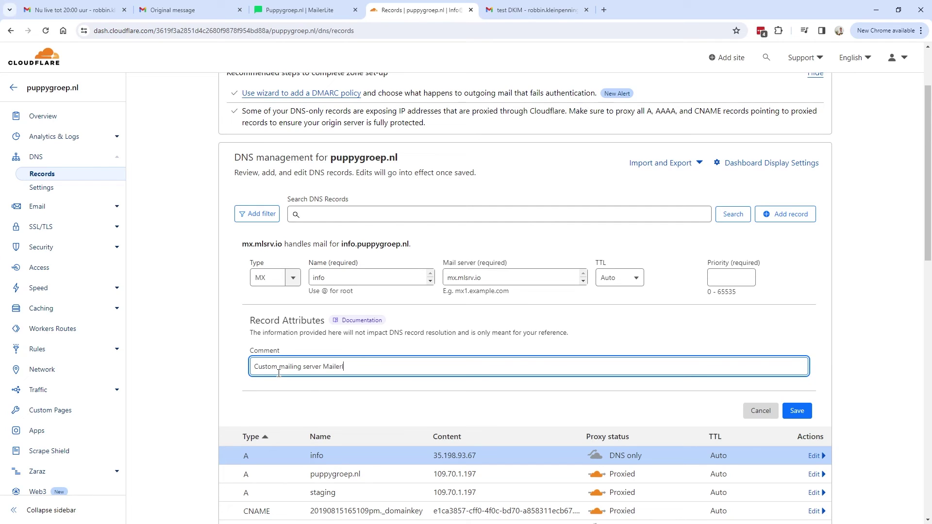
left_click(797, 410)
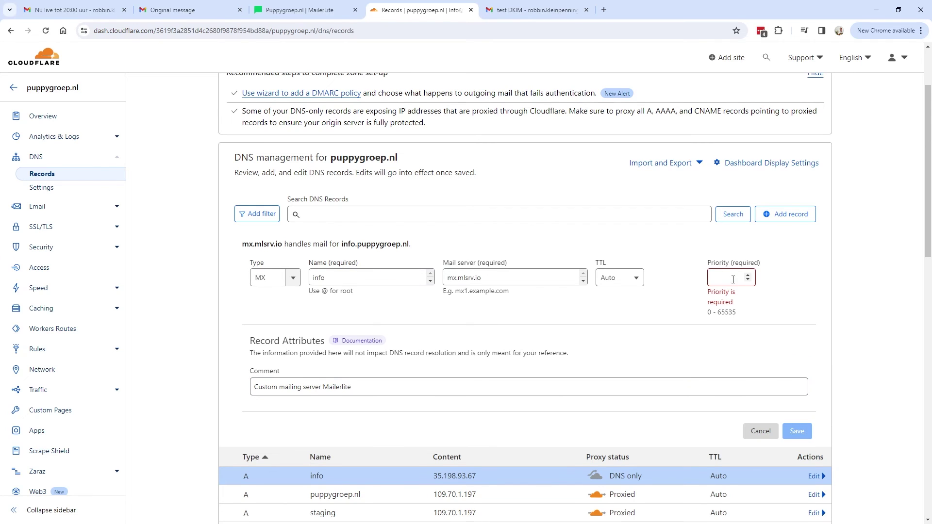
- Check MailerLite's suggested MX priority and set the record's priority to 10
left_click(301, 10)
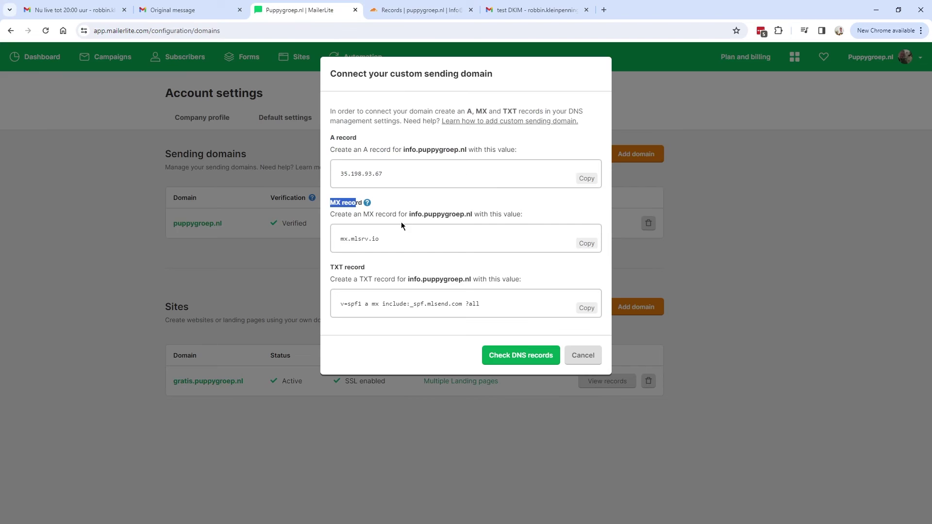
double_click(393, 234)
left_click(367, 204)
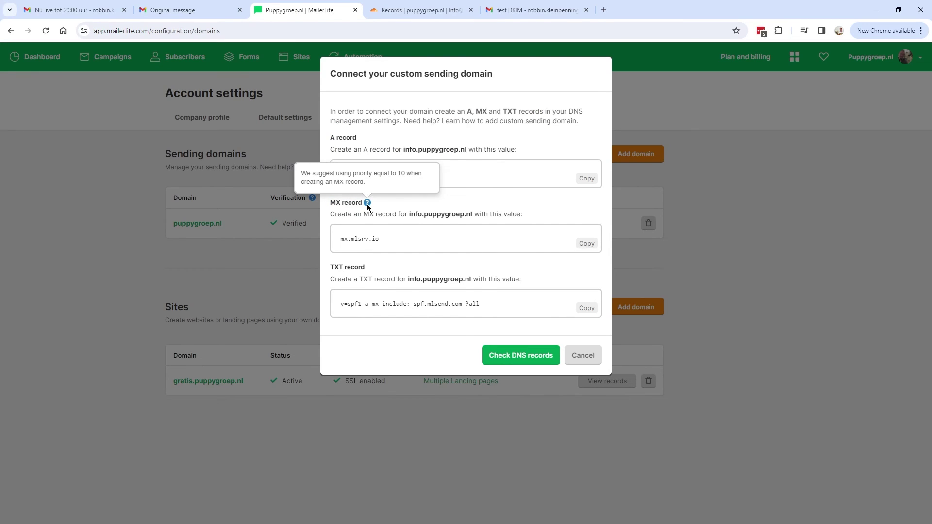
left_click(417, 9)
left_click(736, 282)
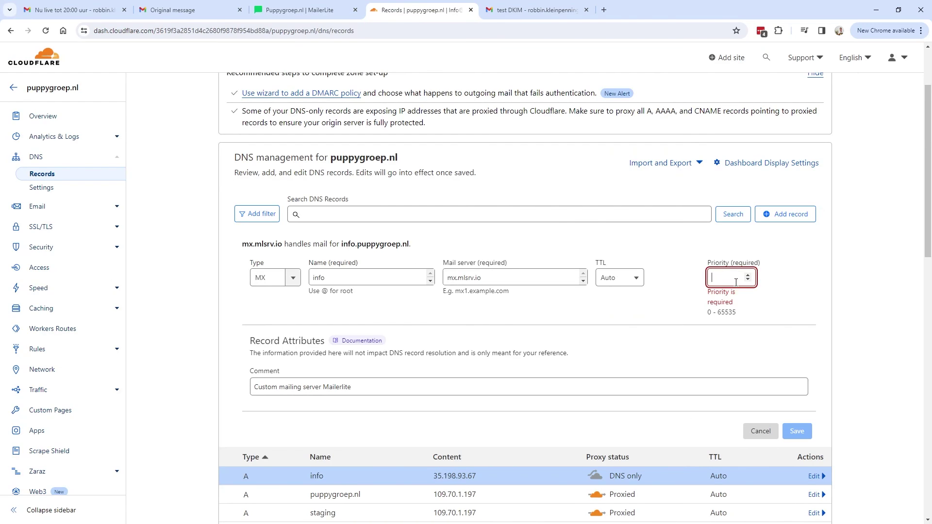
type("10")
key("Tab")
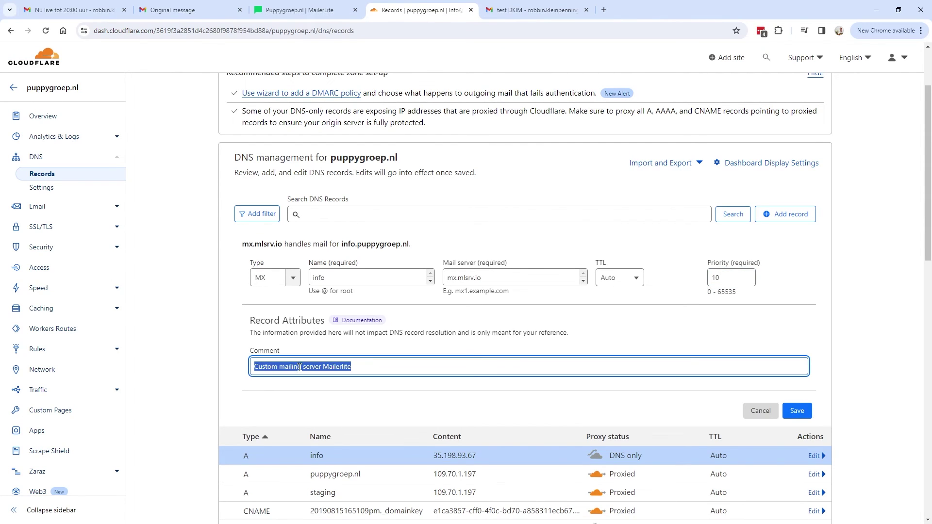
left_click(795, 411)
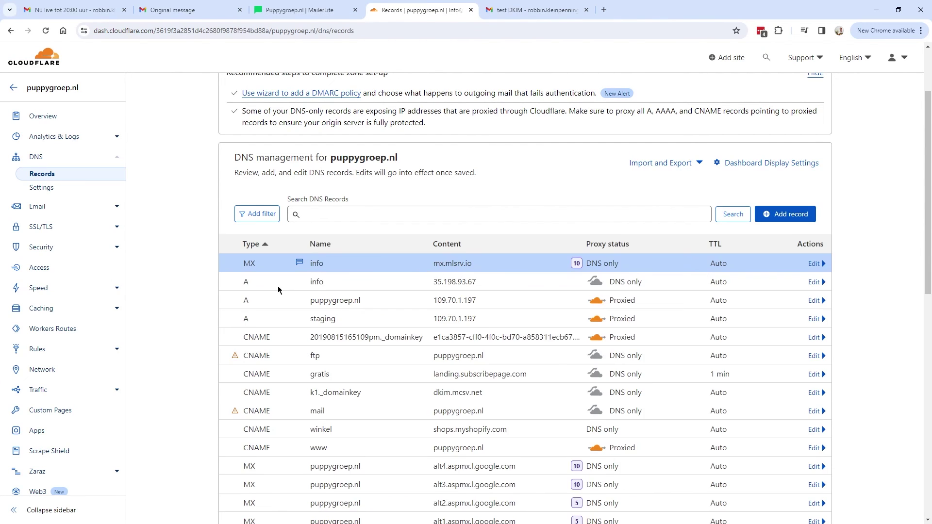
- Save the MX record, then add the MailerLite comment to the info A record and save it
left_click(814, 282)
left_click(281, 403)
key("ctrl+v")
left_click(808, 446)
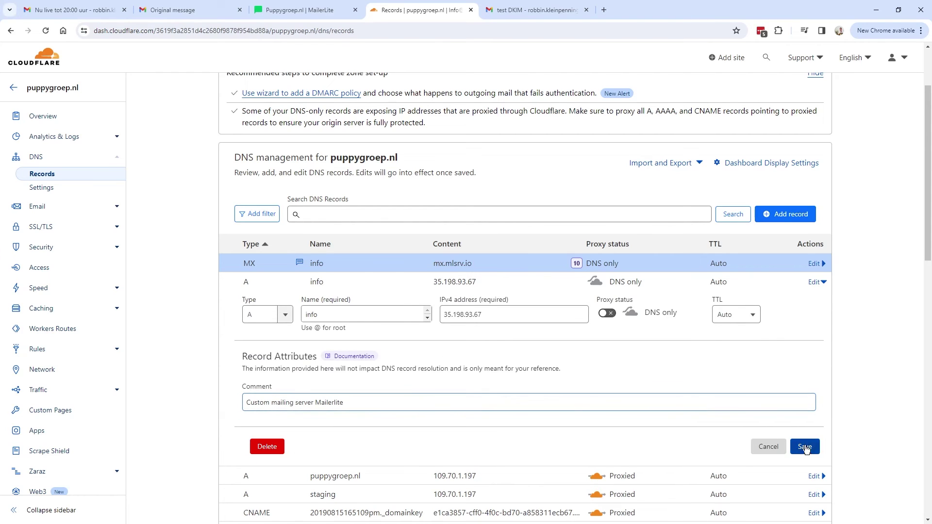
- Copy the SPF TXT value v=spf1 a mx include:_spf.mlsend.com ?all from MailerLite
left_click(299, 10)
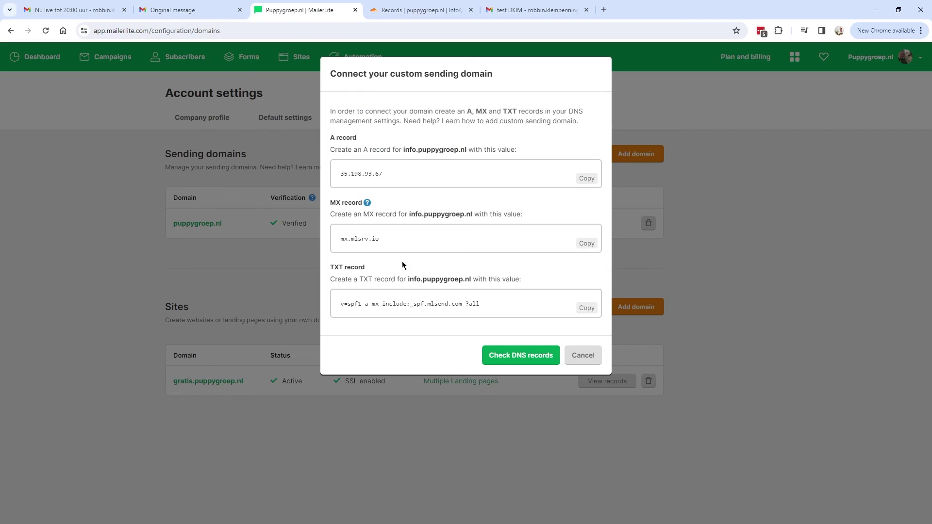
left_click_drag(331, 270, 412, 267)
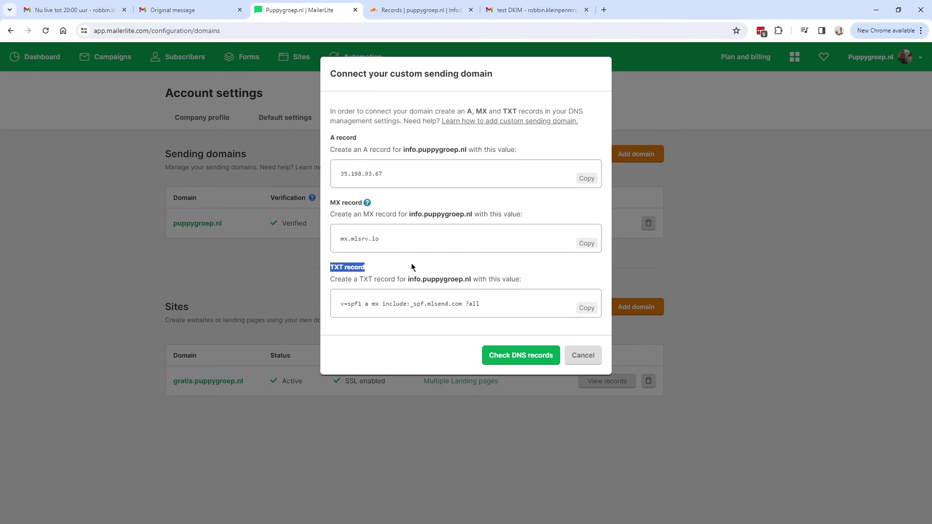
left_click(584, 309)
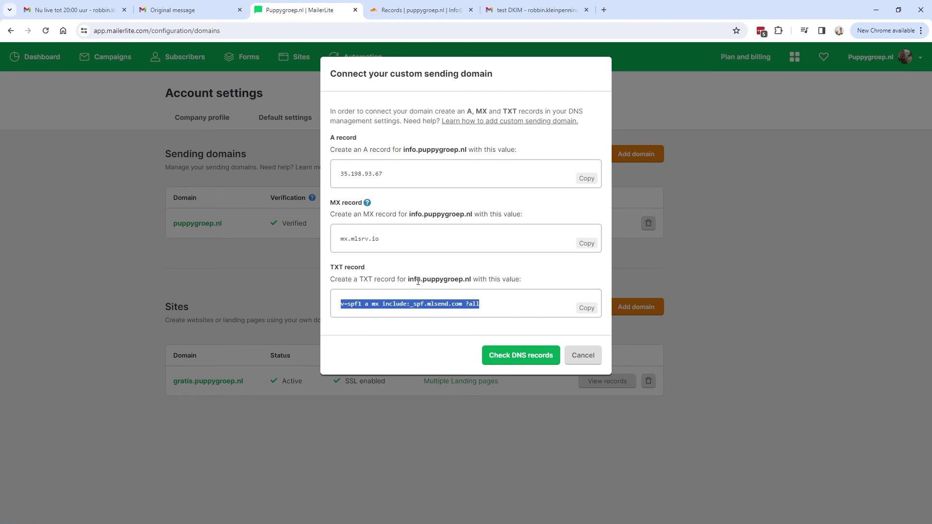
left_click_drag(360, 279, 374, 280)
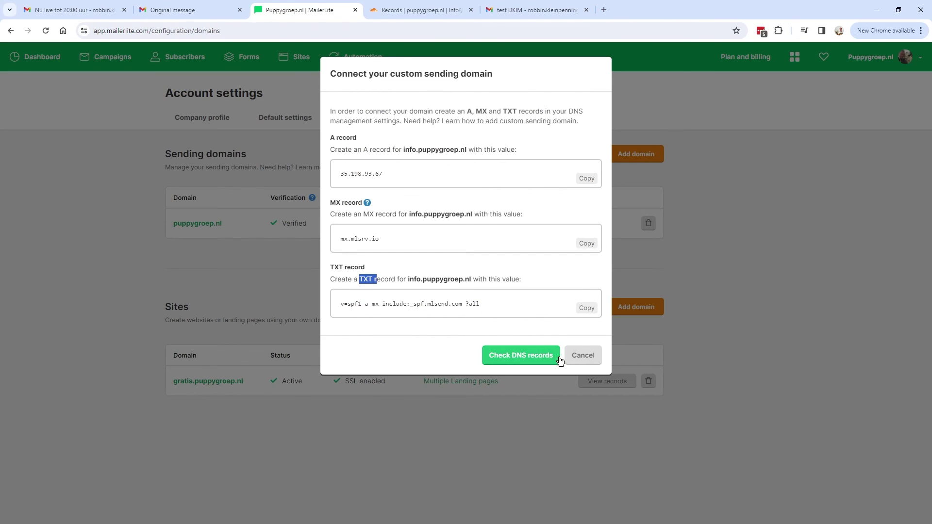
key("ctrl+Tab")
- Start a new Cloudflare DNS record of type TXT named info
left_click(795, 215)
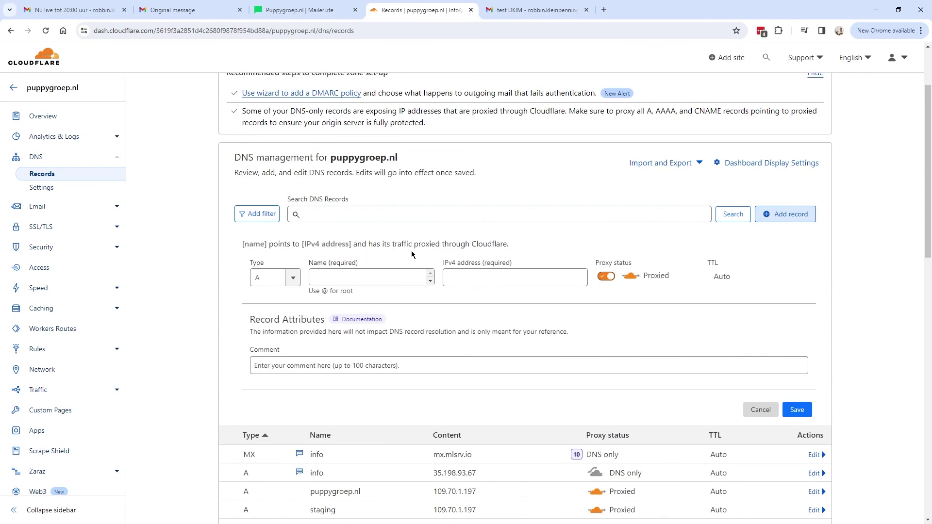
left_click(292, 277)
left_click_drag(296, 303, 296, 382)
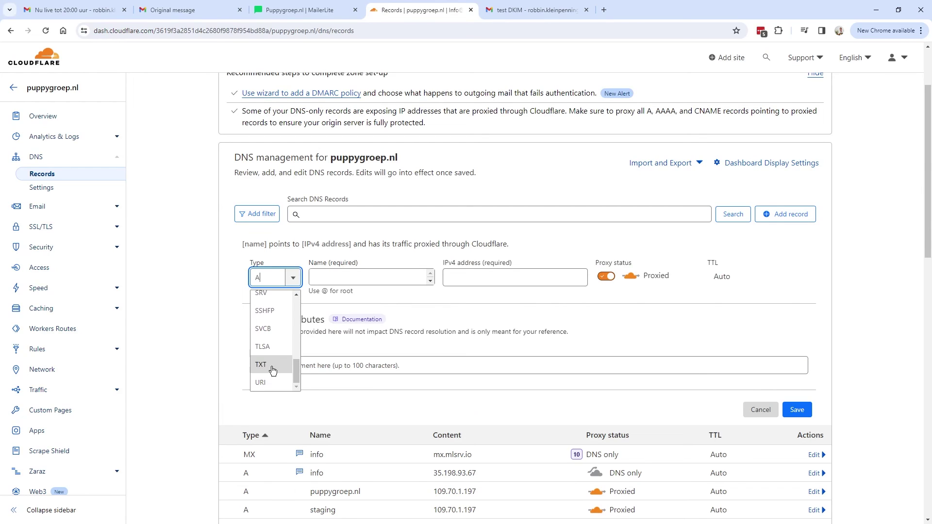
left_click(261, 364)
left_click(316, 279)
type("info")
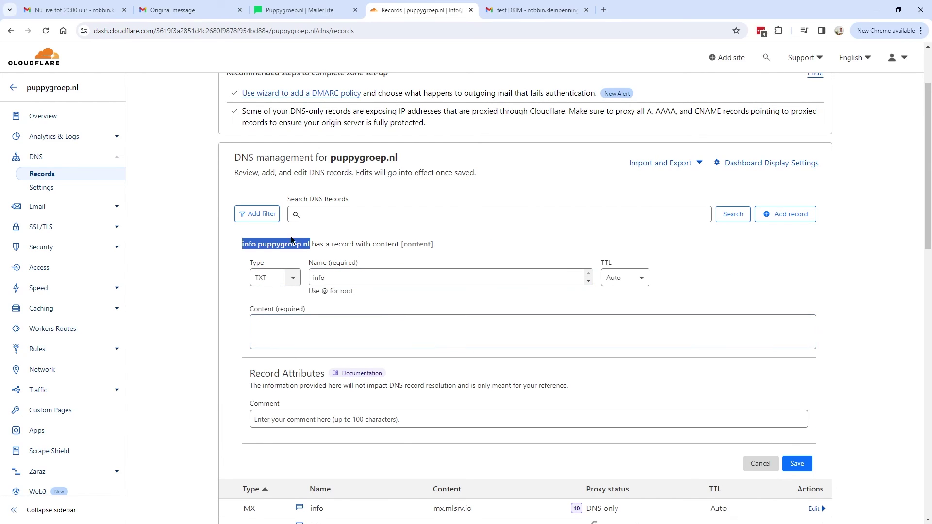
- Set content v=spf1 a mx include:_spf.mlsend.com ?all, comment 'Custom mailing server MailerLite', and save
left_click(349, 329)
key("ctrl+v")
left_click(349, 418)
type("Custom mailing server Mailer")
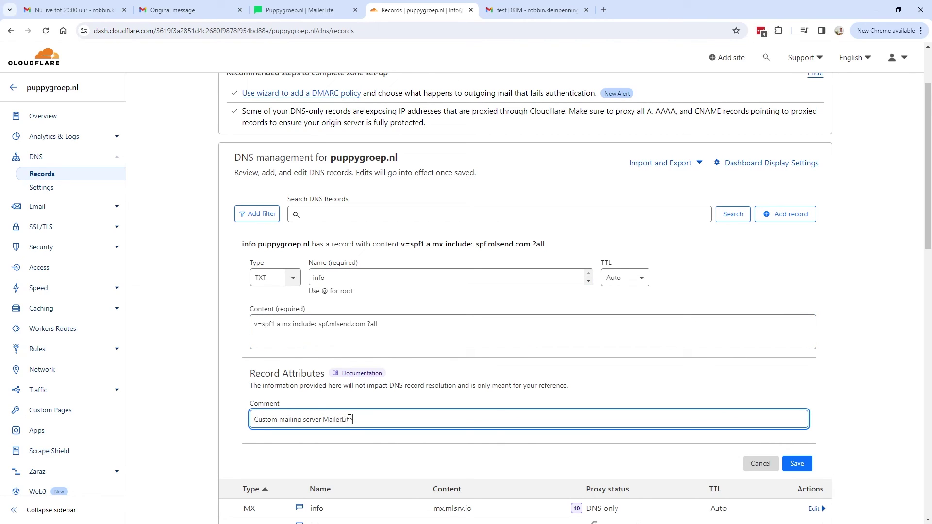
key("ctrl+a")
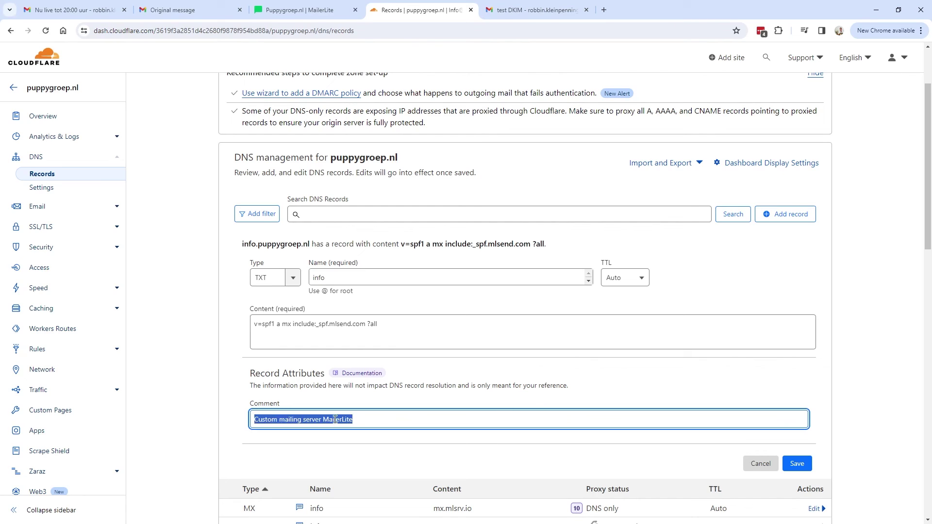
left_click(388, 422)
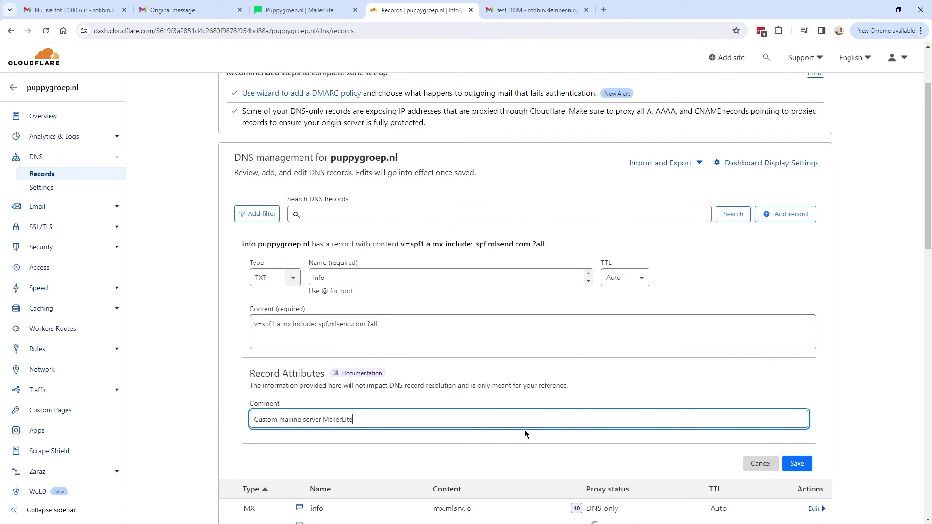
left_click(797, 463)
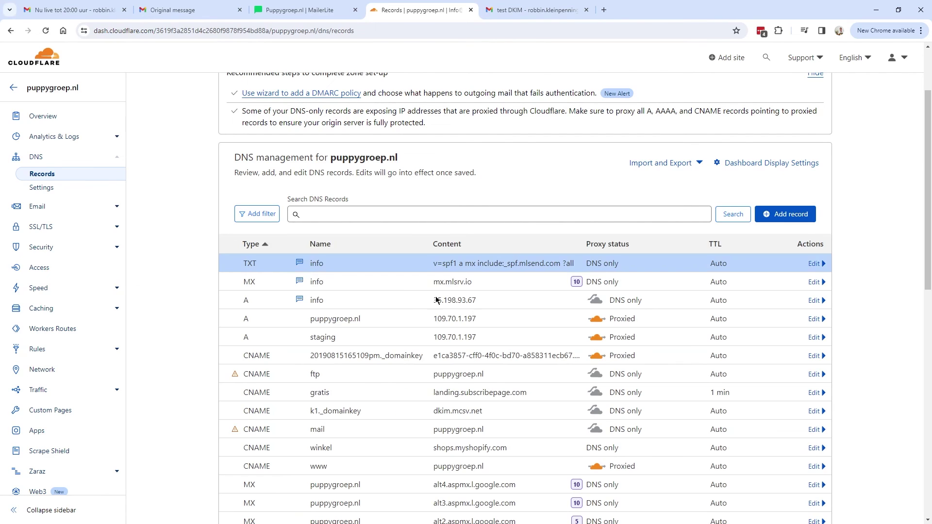
- Check the DNS records, review the A-record and 24-hour propagation notices, and recheck for approval
left_click(301, 11)
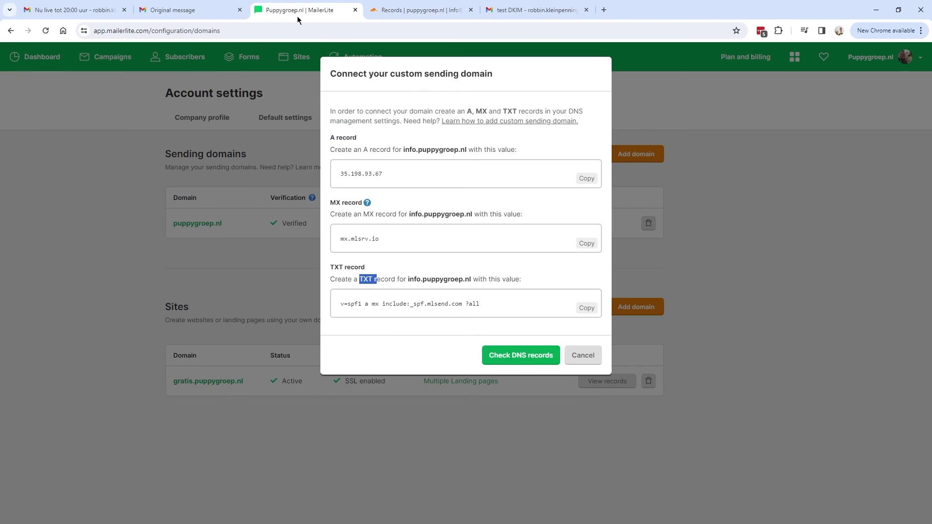
left_click(524, 359)
left_click_drag(341, 213, 548, 215)
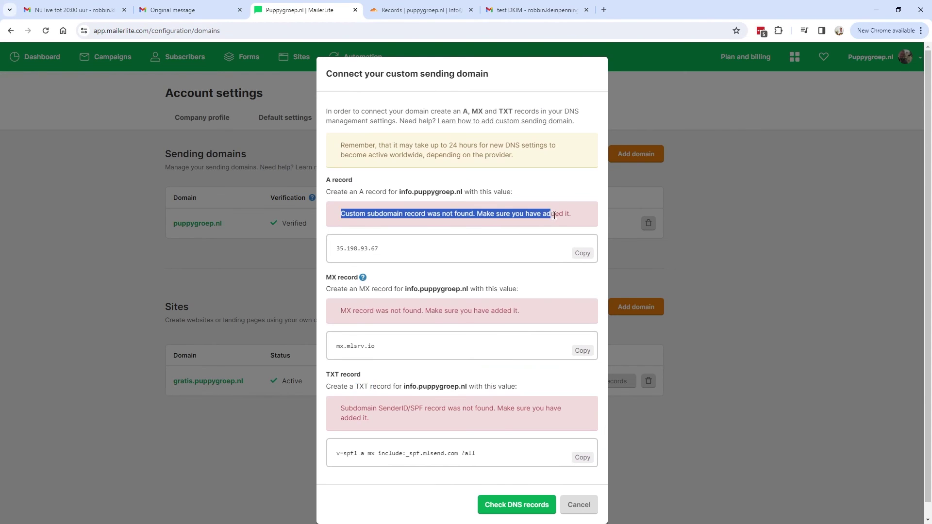
left_click(523, 217)
left_click_drag(340, 144, 391, 145)
left_click(515, 158)
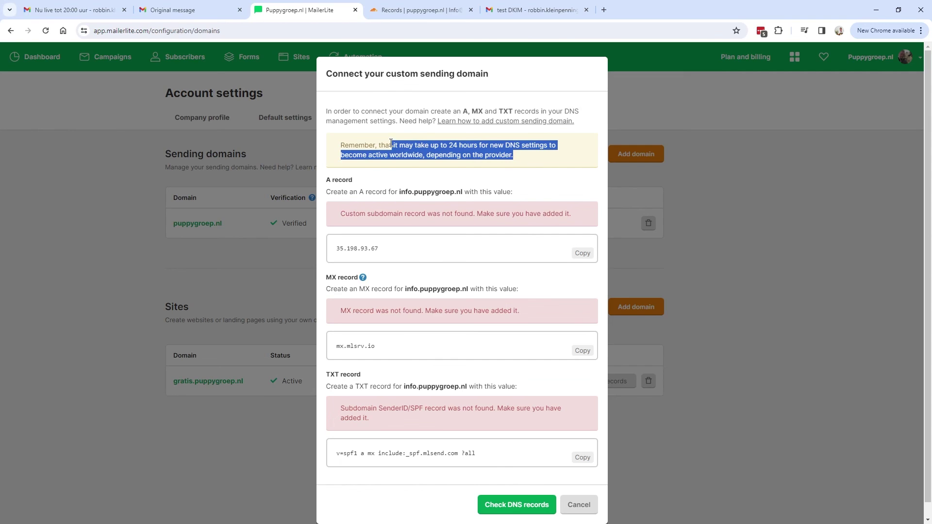
left_click(455, 152)
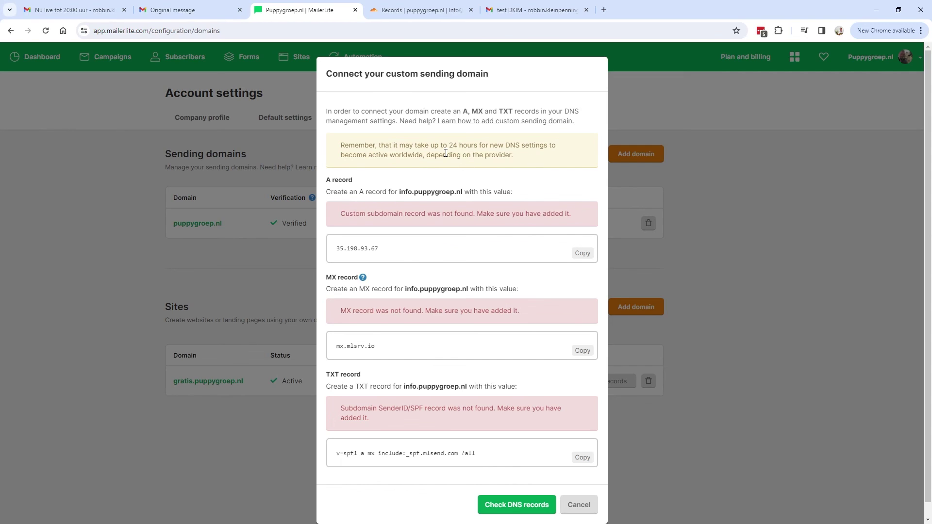
scroll(422, 315, "down", 1)
left_click(247, 217)
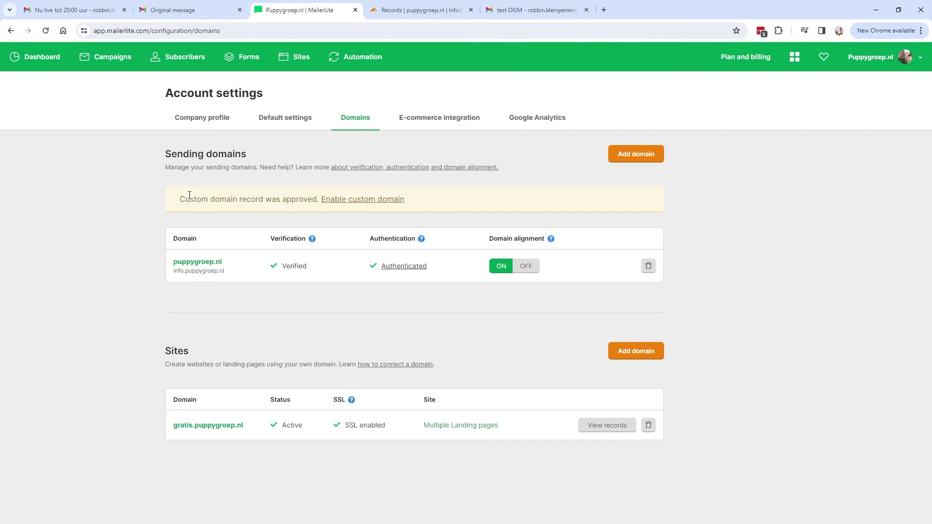
- Confirm the custom domain approval and keep domain alignment on, then go to Campaigns
left_click_drag(180, 200, 358, 200)
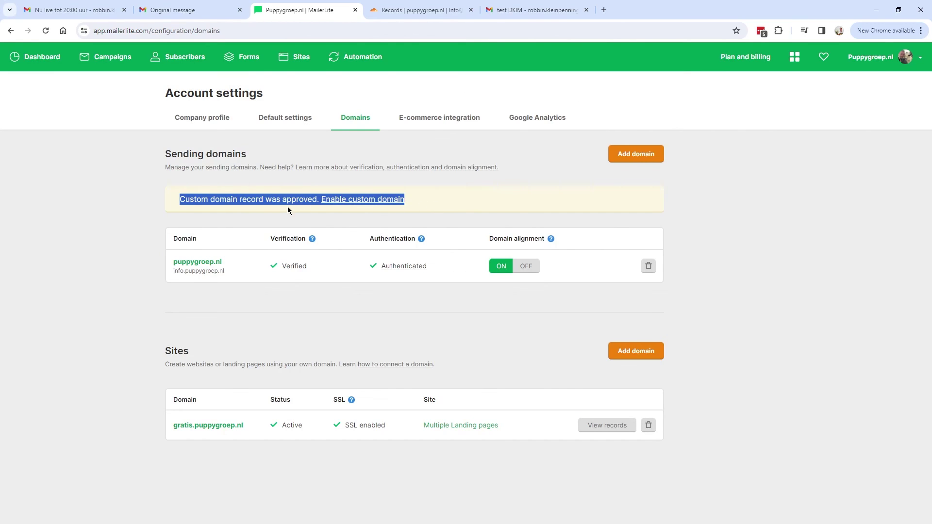
left_click_drag(493, 239, 546, 247)
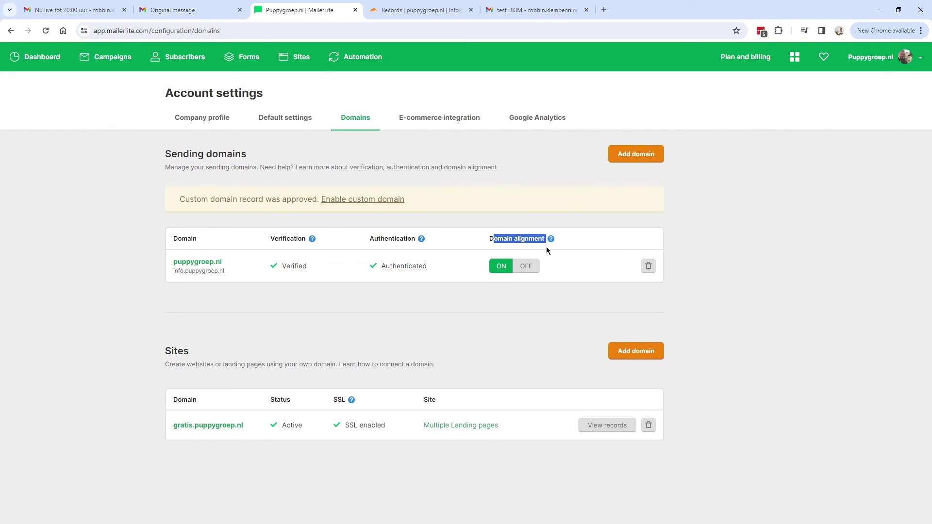
left_click(503, 271)
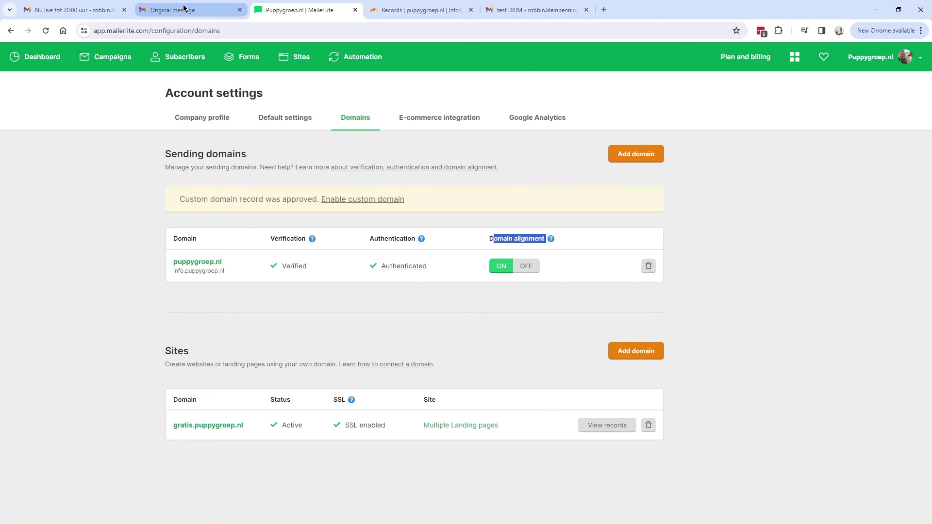
left_click(120, 61)
- Duplicate the Test campaign and continue past its single selected recipient
left_click(719, 245)
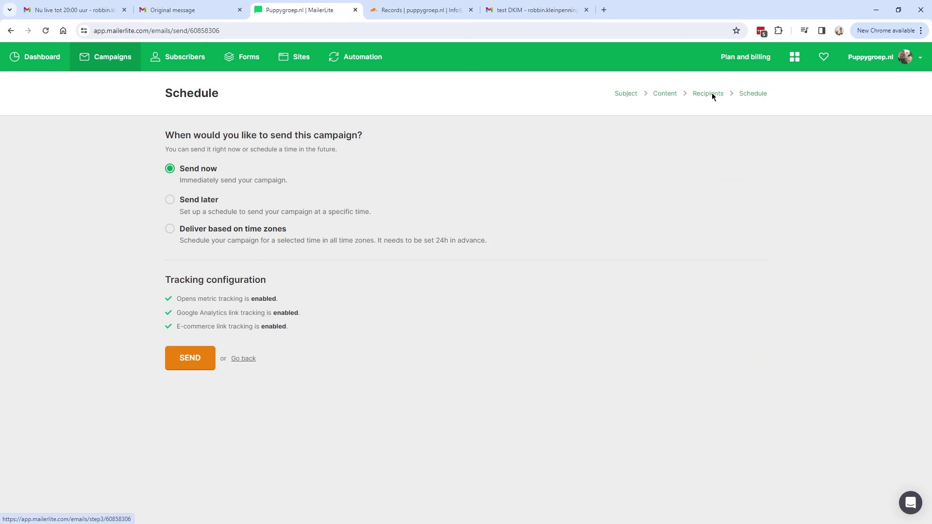
left_click(711, 94)
triple_click(267, 313)
left_click(221, 348)
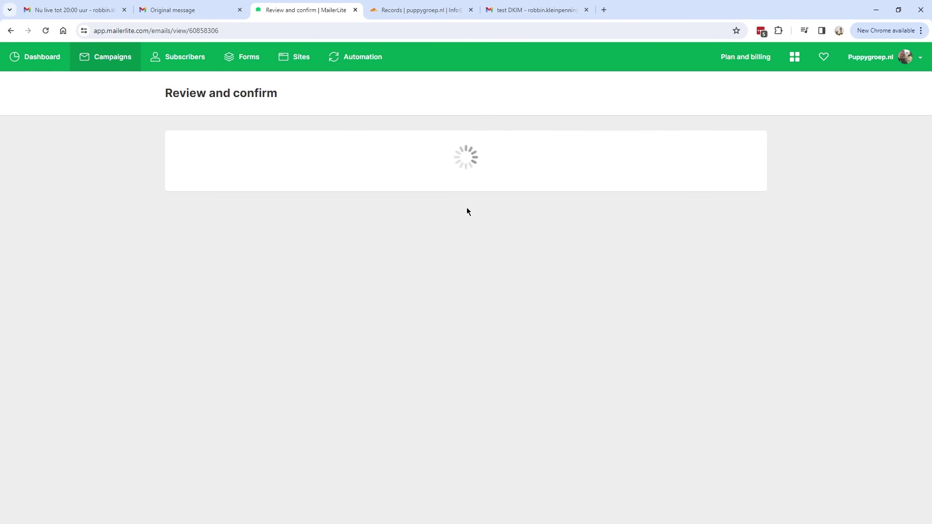
- Change the copy's subject to 'test DKIM & custom server' and continue to review
triple_click(245, 249)
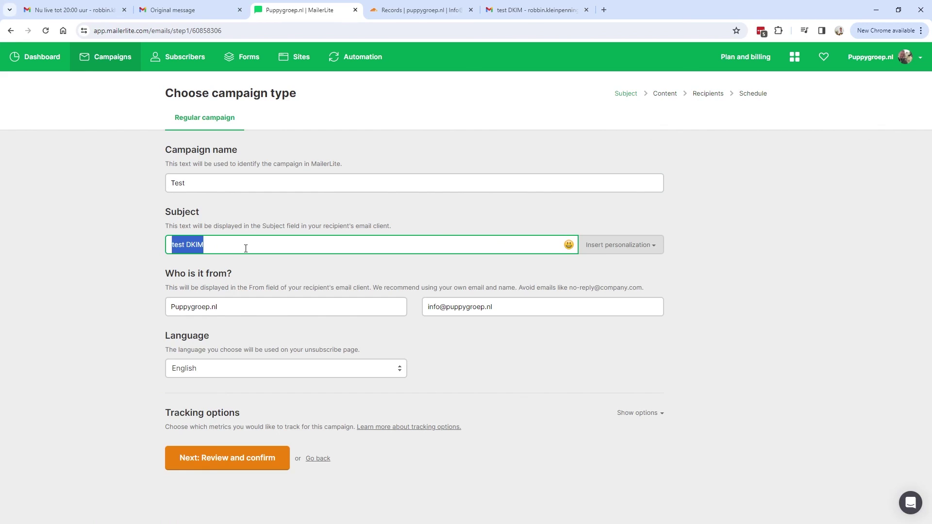
left_click(245, 249)
type("& custom server")
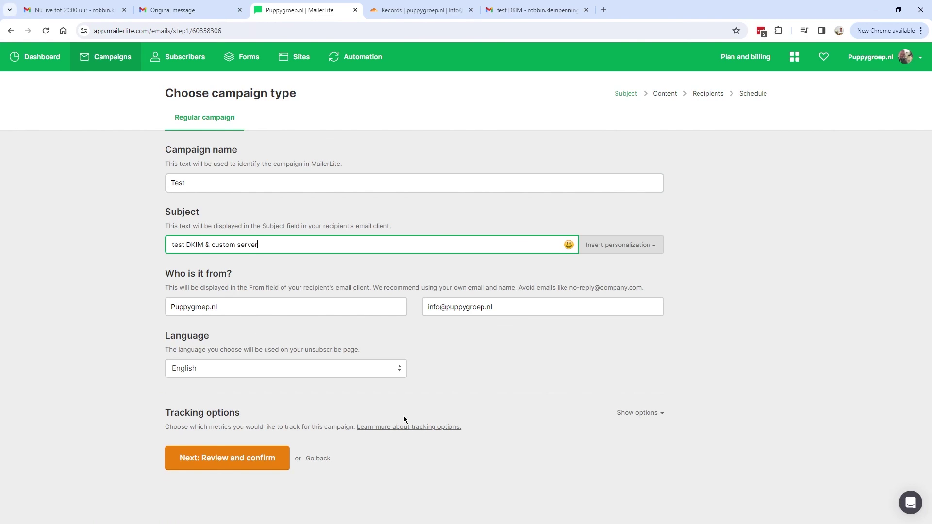
left_click(228, 458)
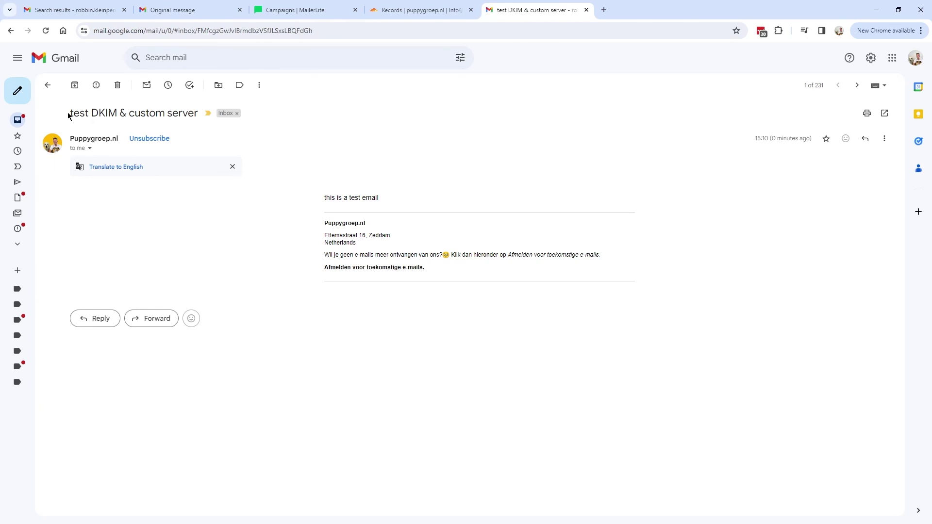
left_click_drag(68, 116, 206, 110)
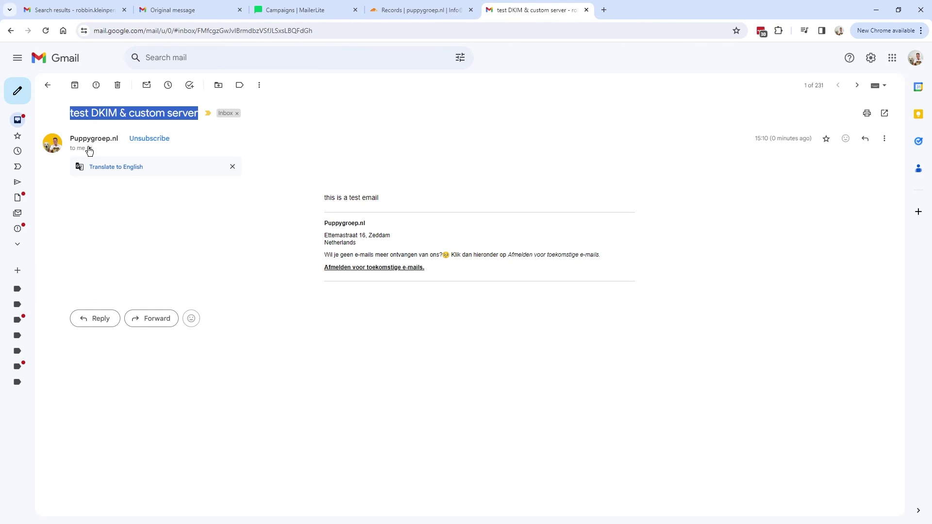
- Show the test email's sender details and highlight its mailed-by mlsend.com row
left_click(90, 149)
left_click_drag(104, 222, 146, 223)
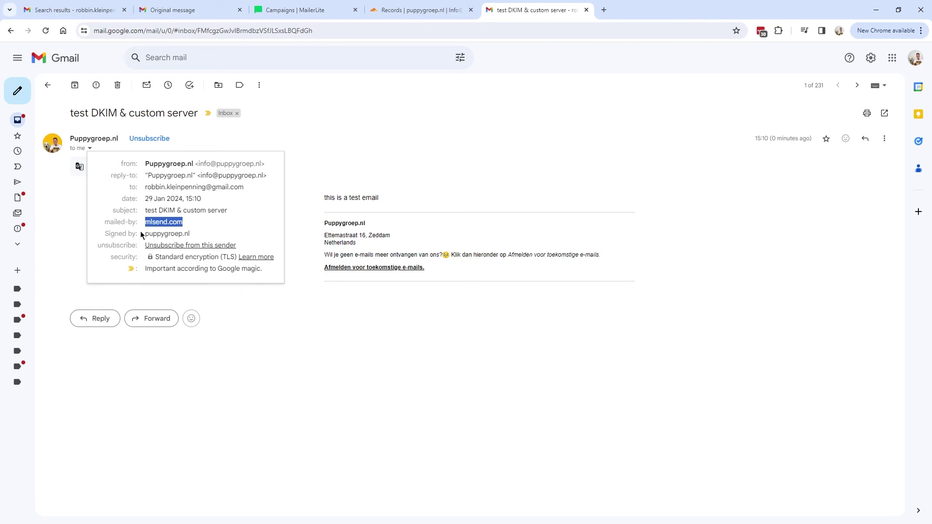
left_click(89, 148)
left_click(89, 148)
left_click_drag(107, 223, 188, 225)
left_click(121, 226)
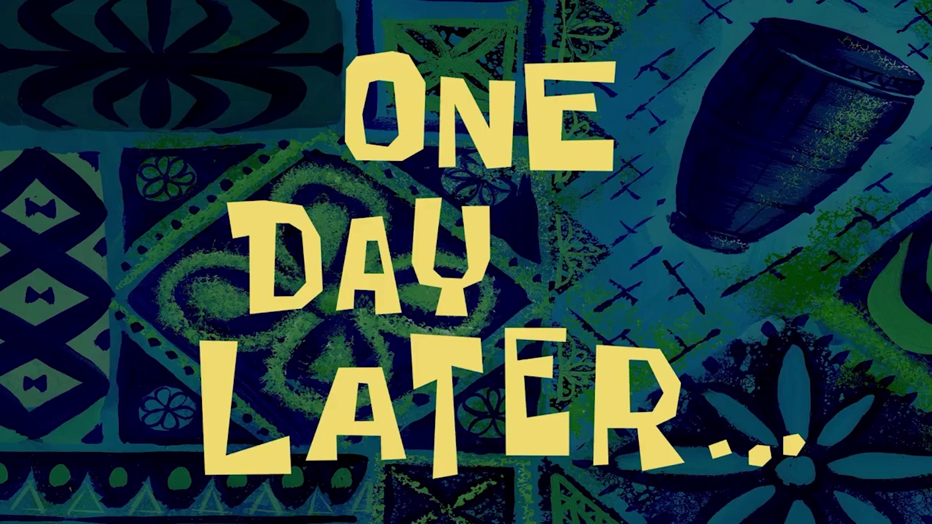
- Recheck the Gmail test email's sender details, still mailed-by mlsend.com, then return to MailerLite
scroll(285, 414, "up", 7)
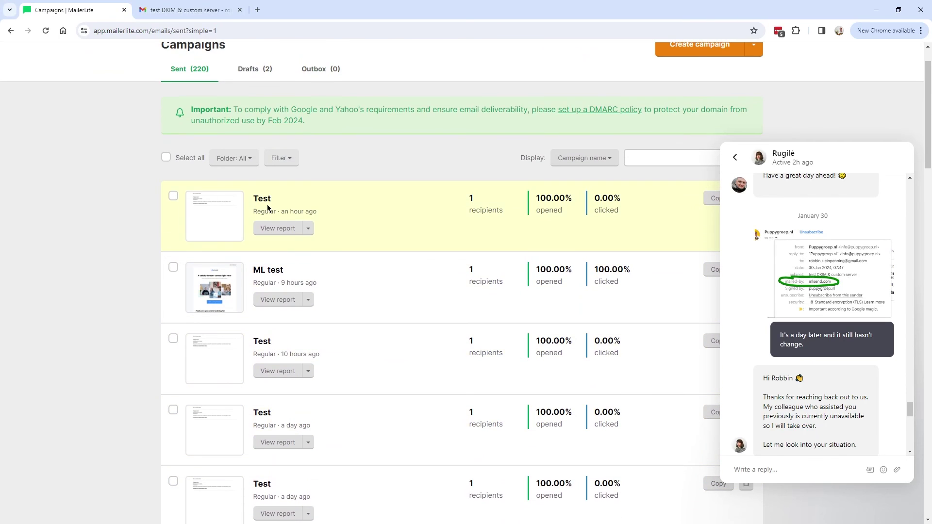
left_click(183, 10)
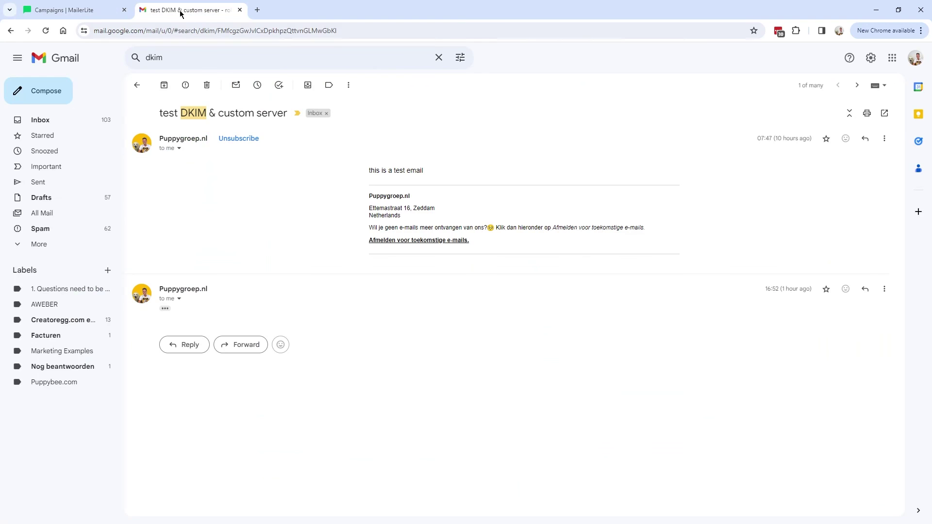
left_click(179, 149)
left_click_drag(196, 223, 275, 224)
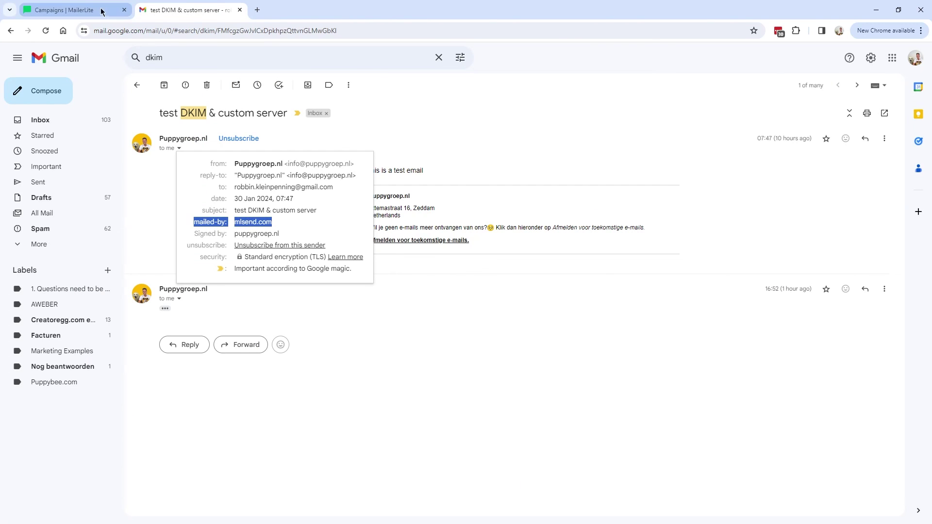
left_click(102, 11)
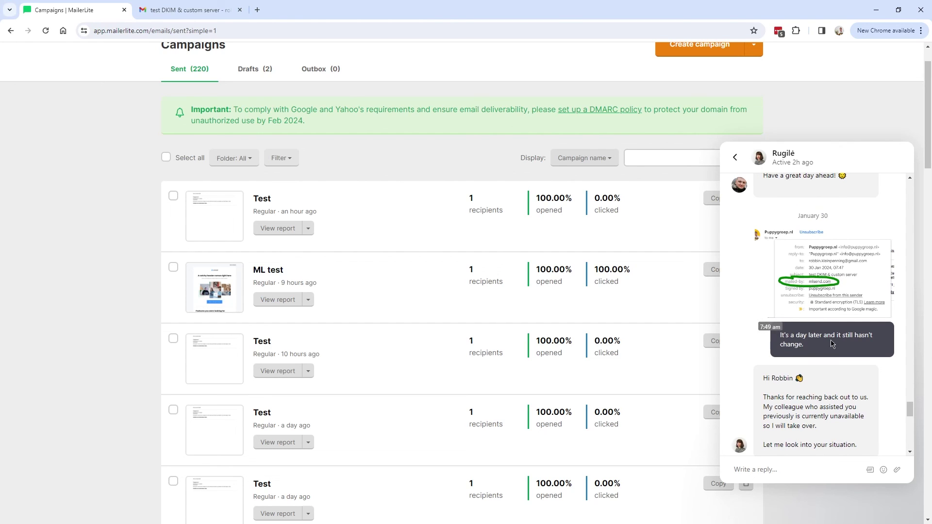
- Read support's latest reply that removing and re-adding the domain fixed the issue
scroll(801, 288, "down", 8)
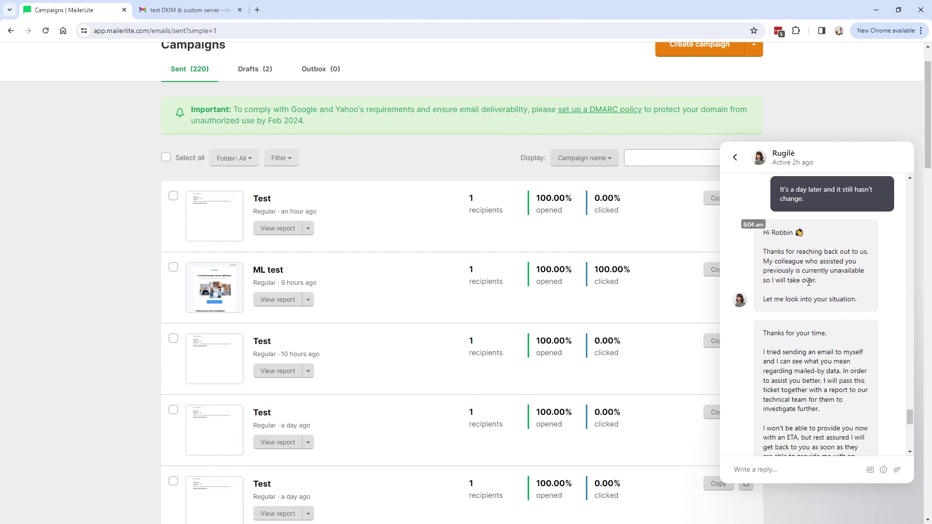
left_click_drag(763, 289, 855, 338)
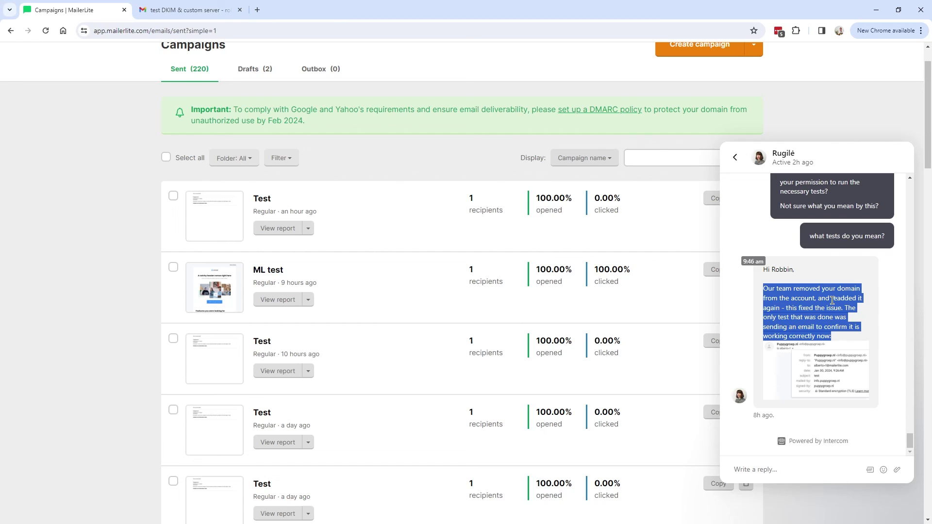
left_click_drag(786, 309, 845, 309)
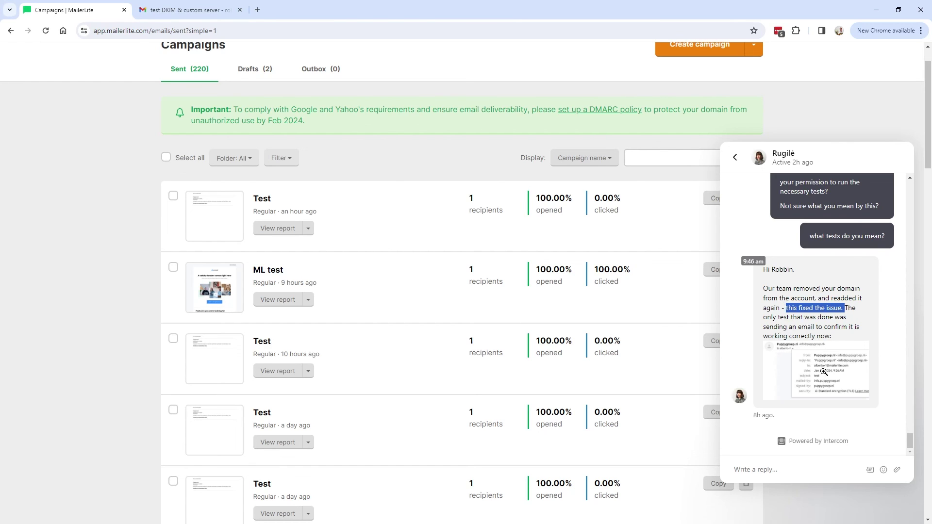
left_click(187, 9)
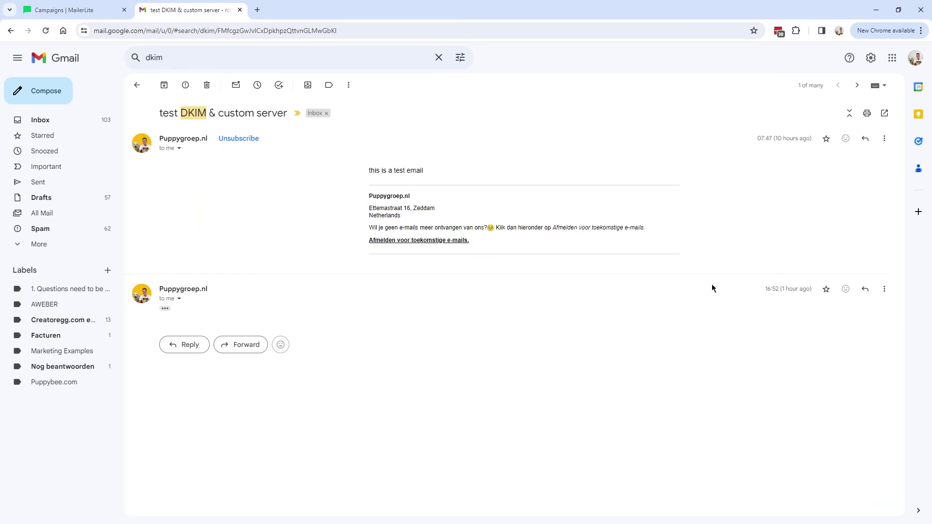
- Show the 16:52 message's sender details, highlighting mailed-by info.puppygroep.nl
left_click(178, 298)
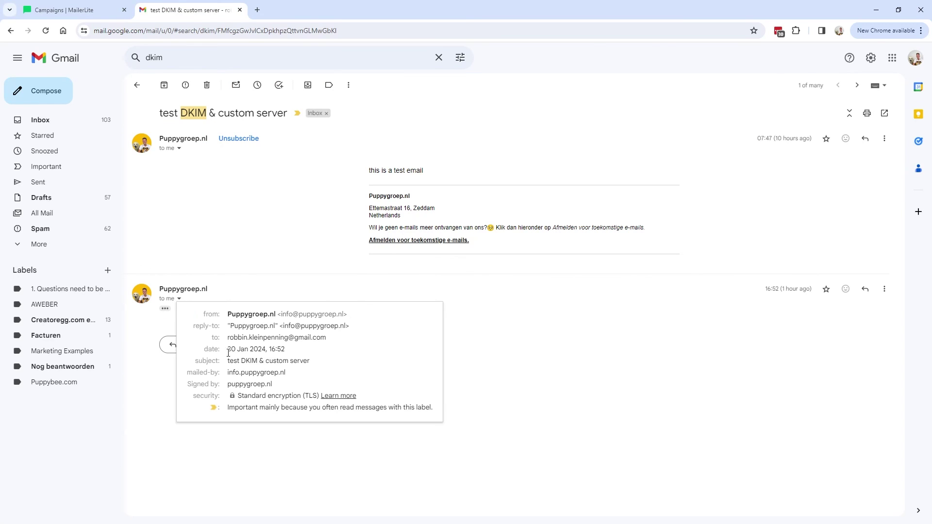
left_click_drag(187, 372, 223, 374)
left_click_drag(288, 372, 226, 373)
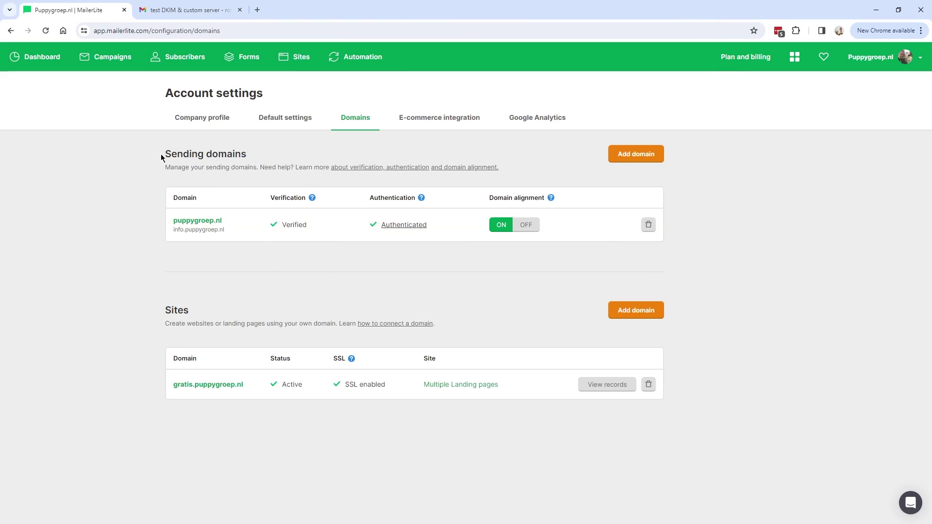
- Highlight the Sending domains section and the Domain alignment column for puppygroep.nl
left_click_drag(163, 153, 248, 155)
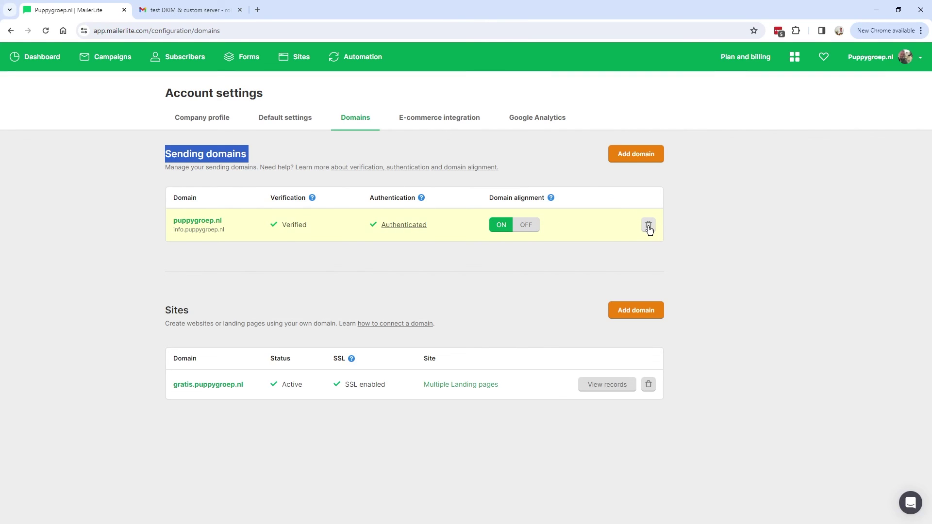
left_click_drag(489, 197, 546, 198)
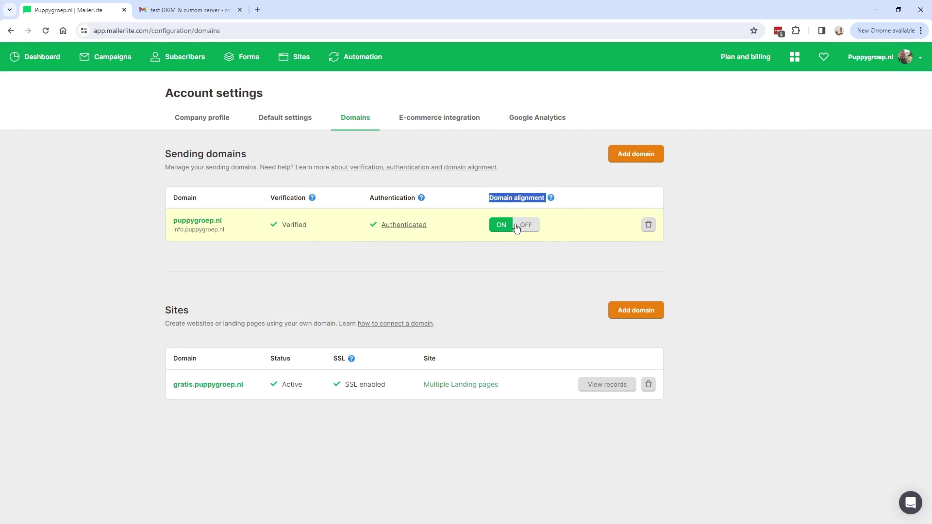